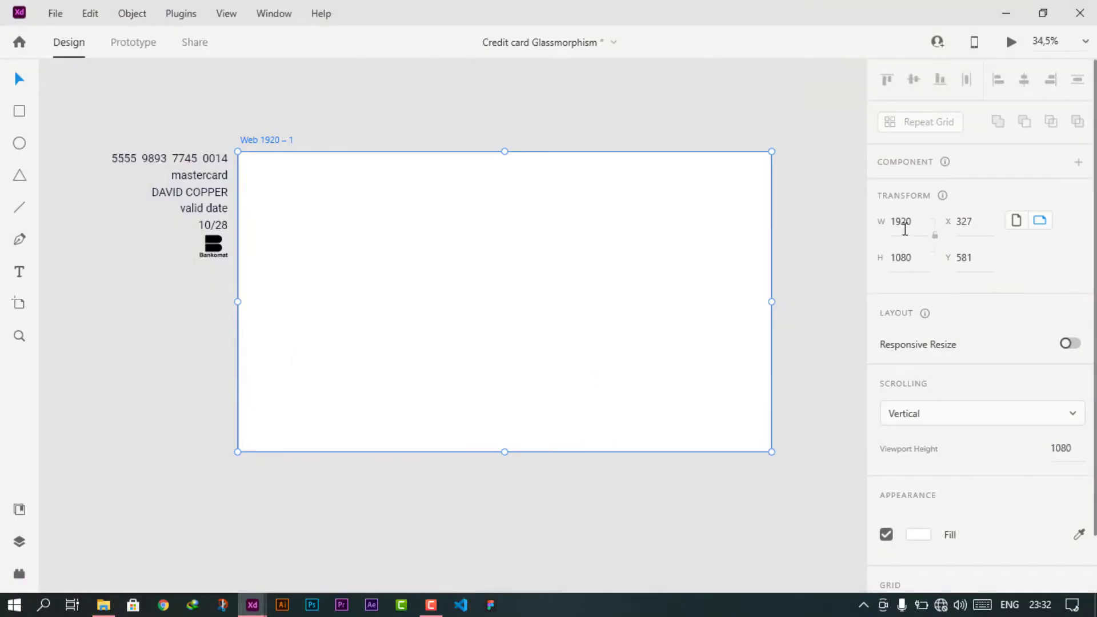
- Import the pink-red gradient image and scale it to cover the artboard
key("ctrl+shift+i")
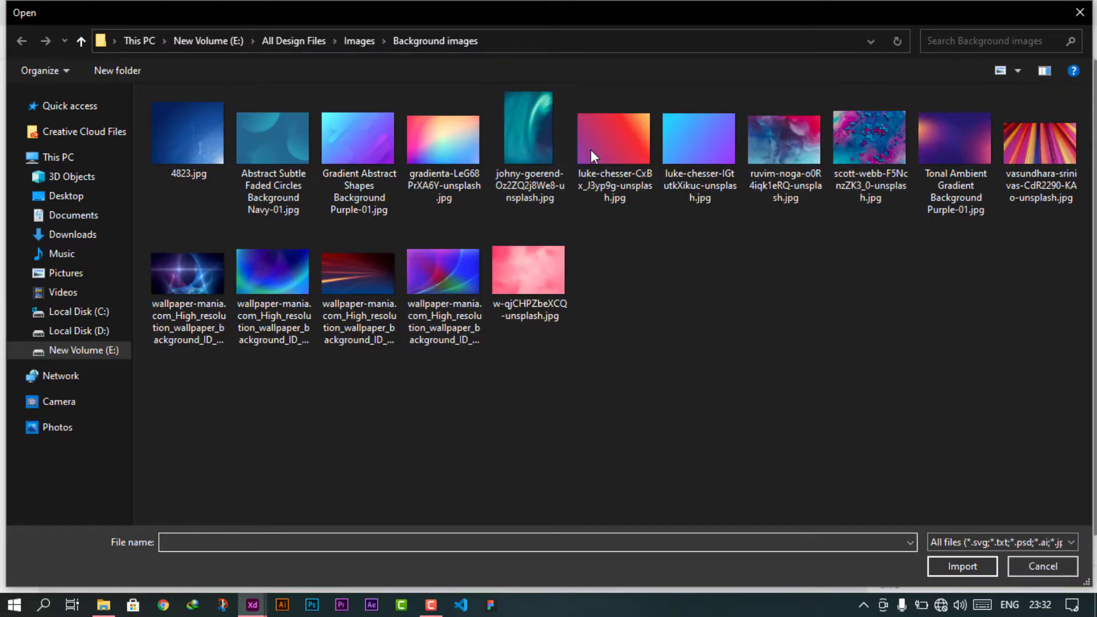
double_click(603, 142)
left_click_drag(497, 277, 497, 266)
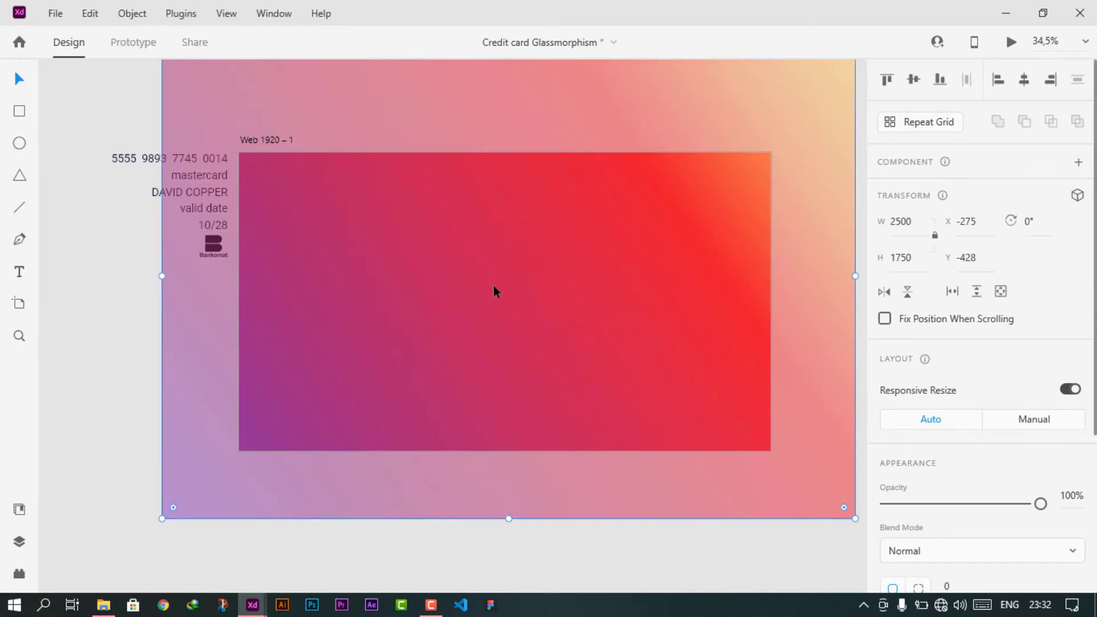
scroll(495, 292, "down", 2)
left_click_drag(237, 466, 164, 519)
left_click_drag(381, 353, 402, 330)
key("Escape")
- Draw a rectangle over the whole 1920×1080 artboard and mask the gradient image with it
key("r")
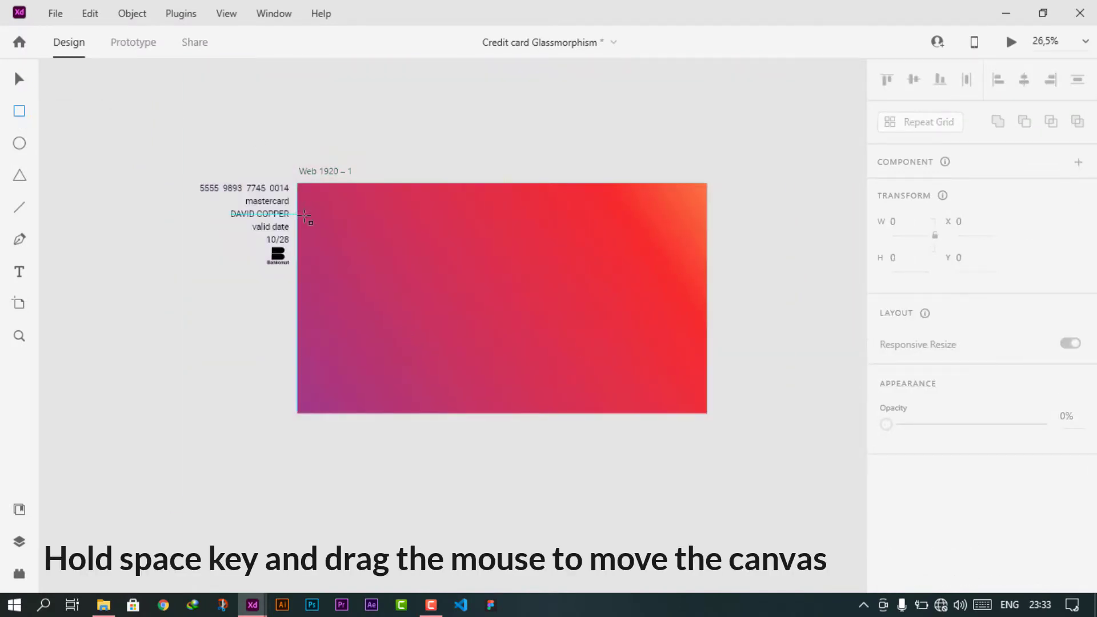
left_click_drag(298, 184, 708, 413)
key("v")
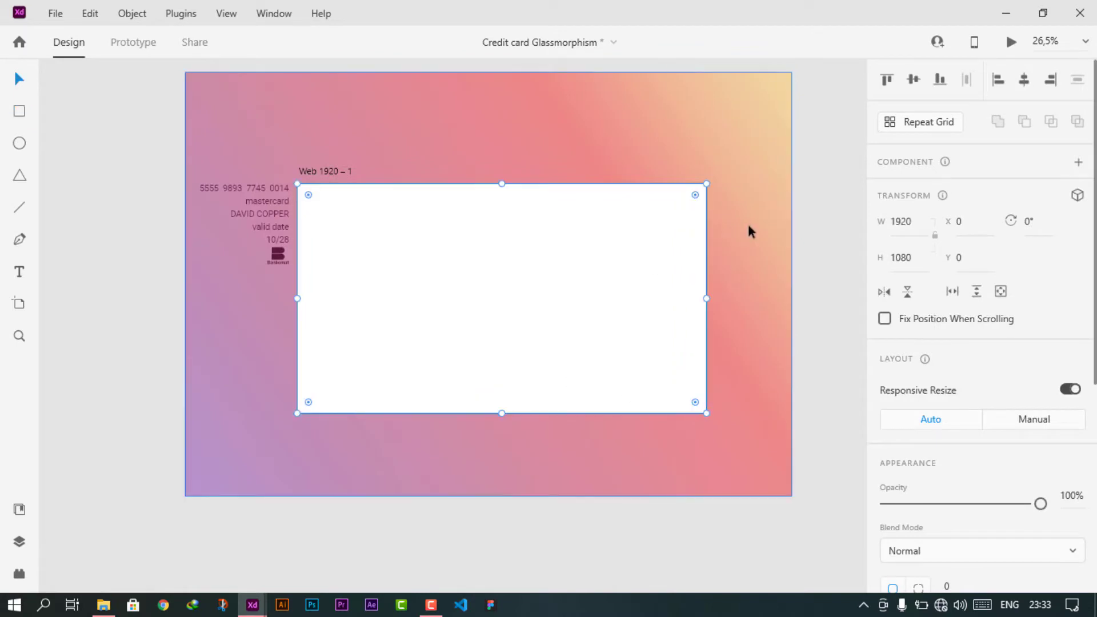
left_click(749, 225, "shift")
right_click(607, 239)
left_click(647, 245)
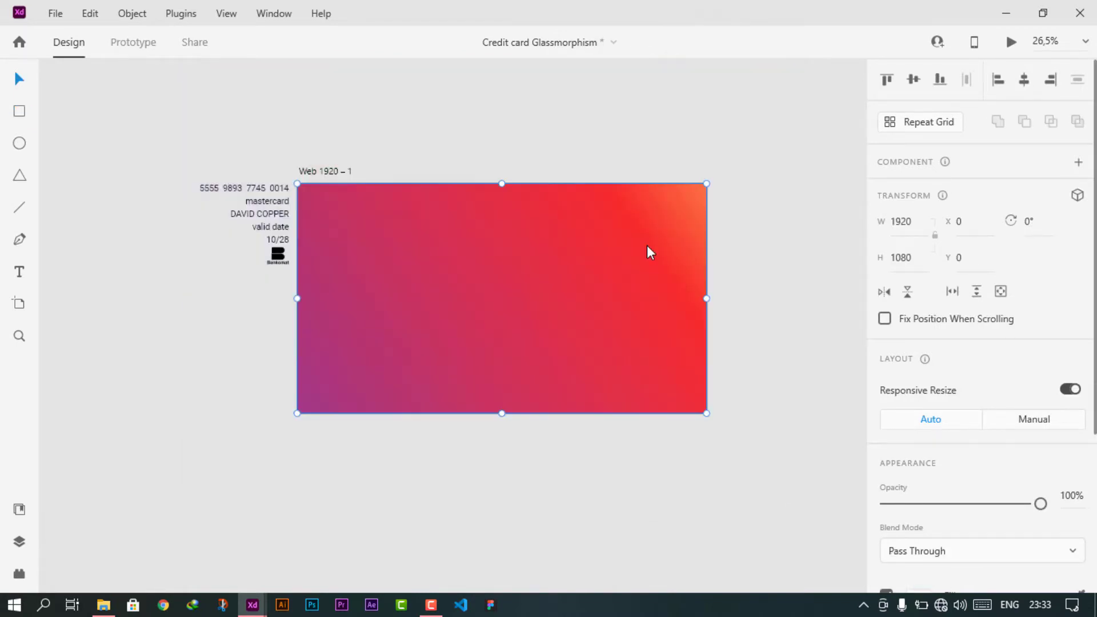
- Lock the masked gradient background in place
left_click(550, 299)
right_click(551, 299)
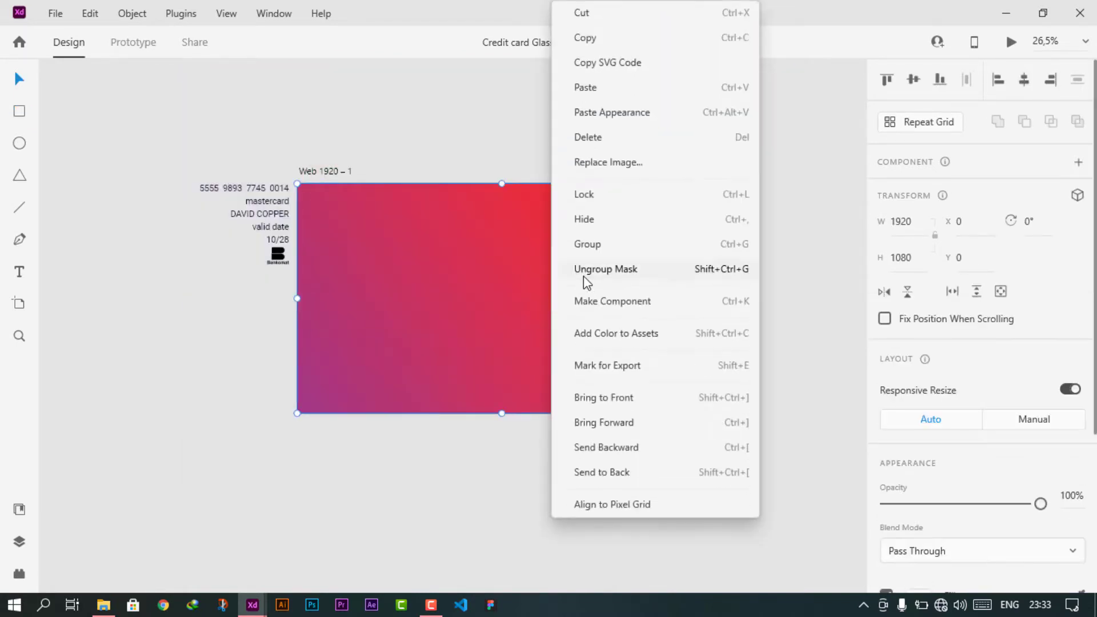
left_click(601, 196)
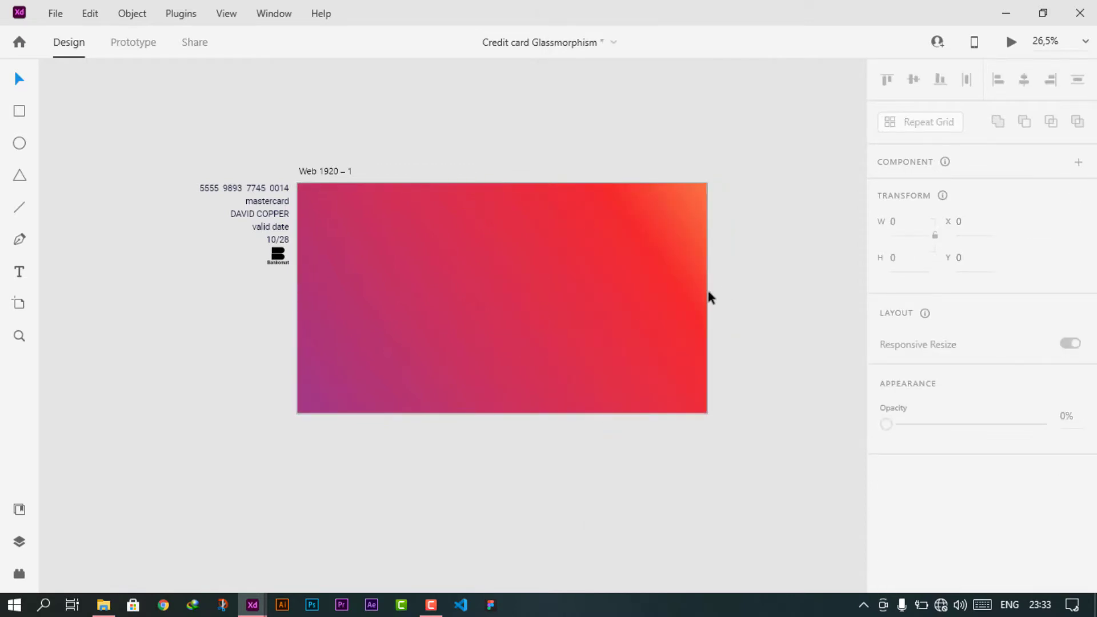
- Draw an 800×500 white rectangle and centre it on the gradient artboard
left_click(19, 111)
left_click_drag(397, 244, 525, 333)
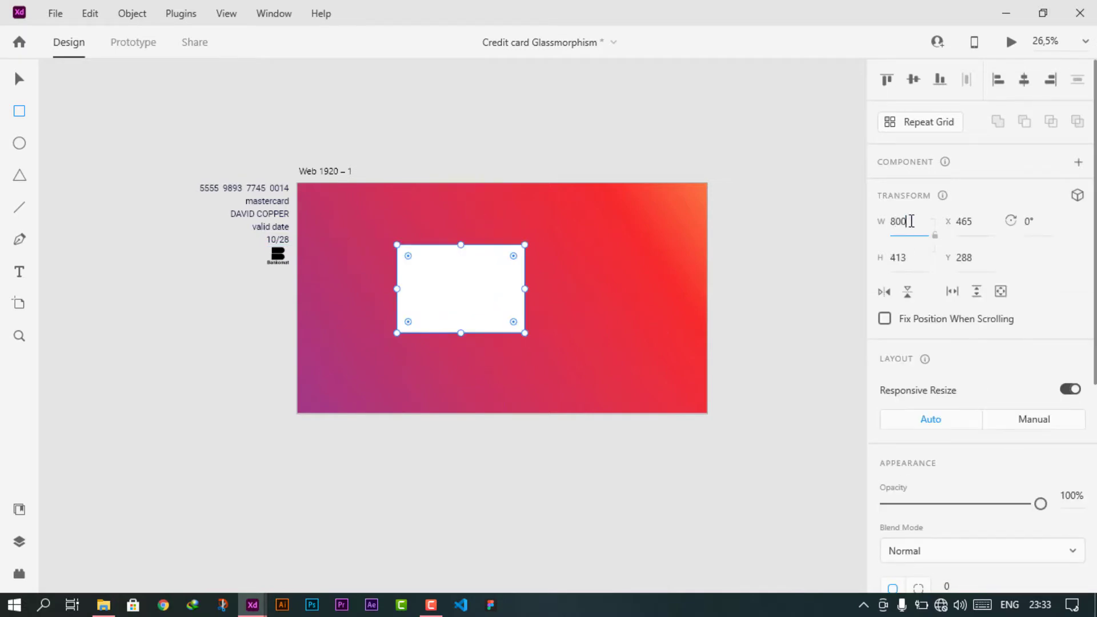
key("Tab")
type("500")
key("Return")
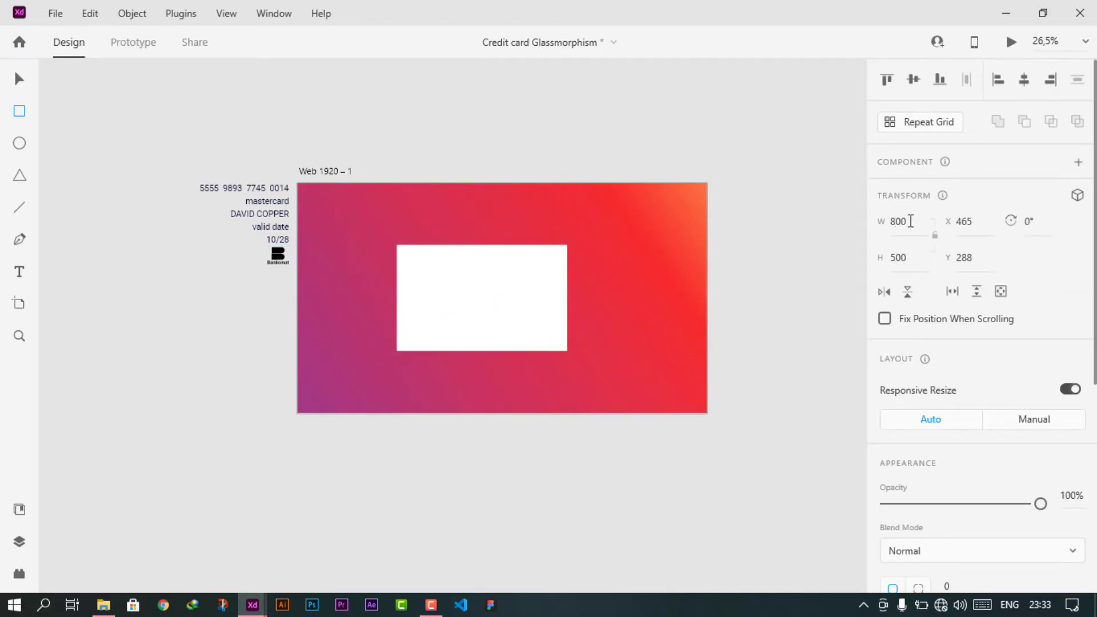
left_click(19, 78)
left_click_drag(485, 309, 504, 309)
scroll(521, 311, "up", 3)
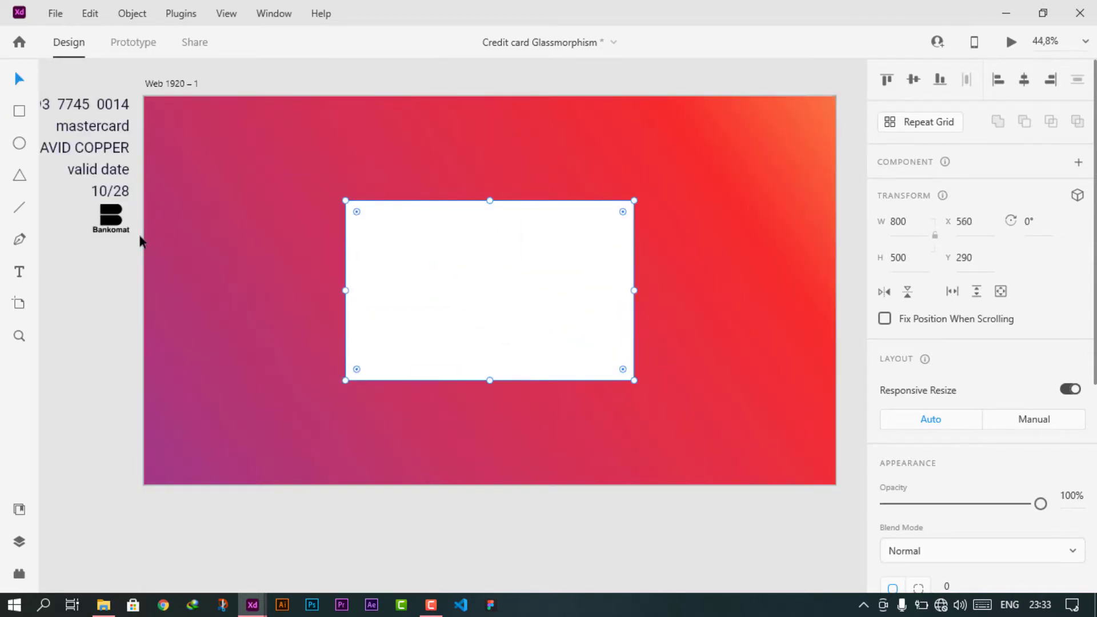
scroll(140, 239, "up", 1)
scroll(140, 239, "up", 2)
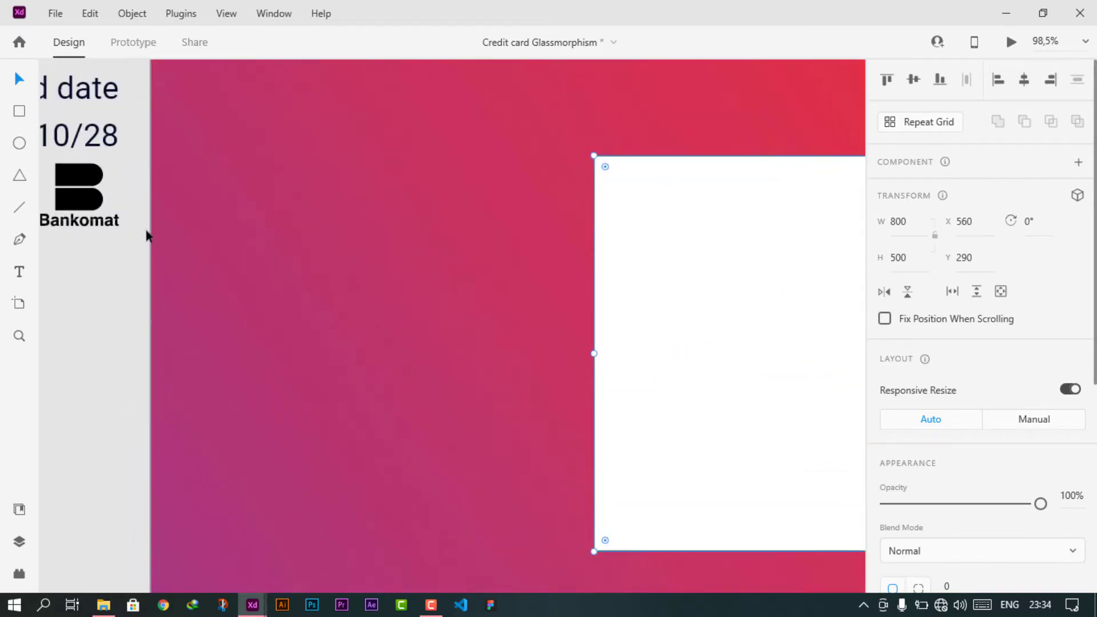
- Show all guides
left_click(227, 13)
mouse_move(252, 243)
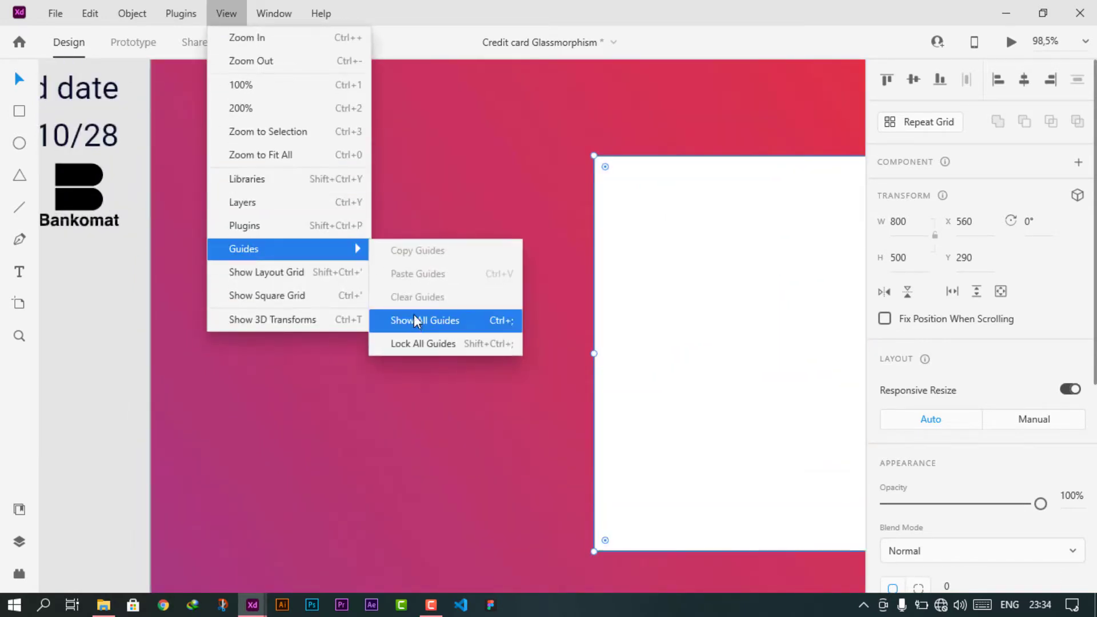
left_click(424, 319)
- Place guides along the left, right and bottom edges of the white card
left_click_drag(153, 282, 594, 290)
scroll(600, 338, "up", 4)
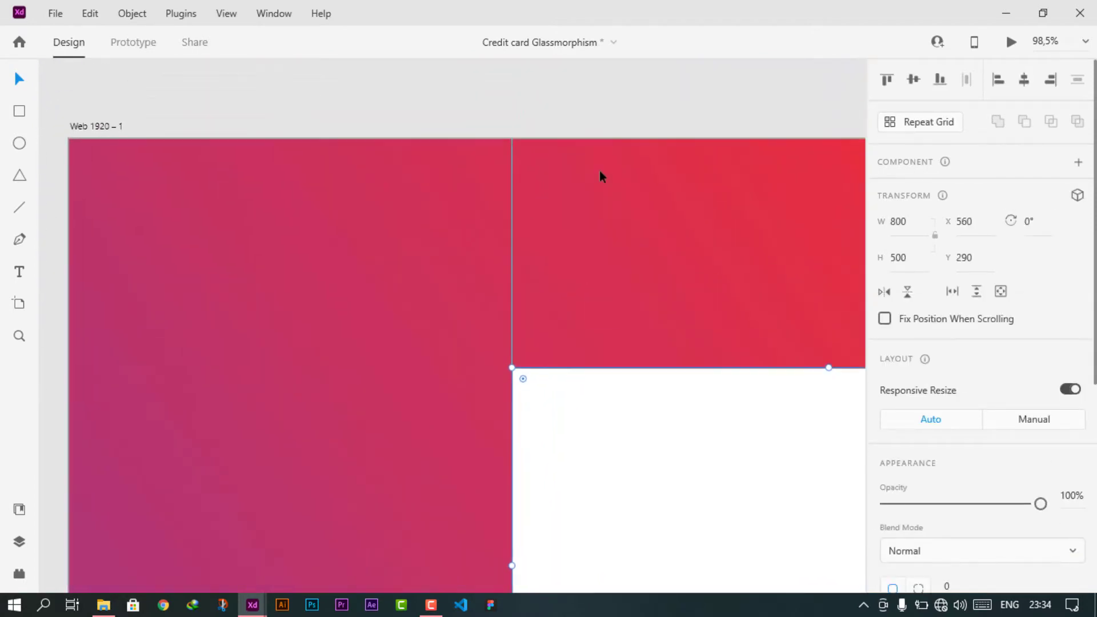
left_click_drag(601, 139, 603, 367)
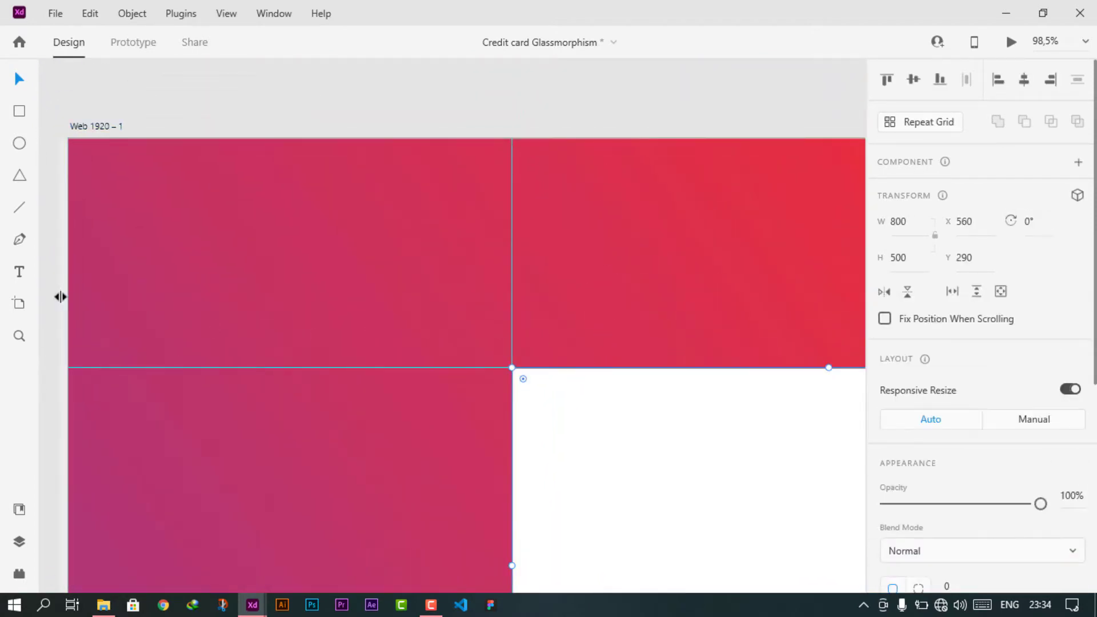
left_click_drag(60, 297, 767, 375)
left_click_drag(674, 137, 663, 372)
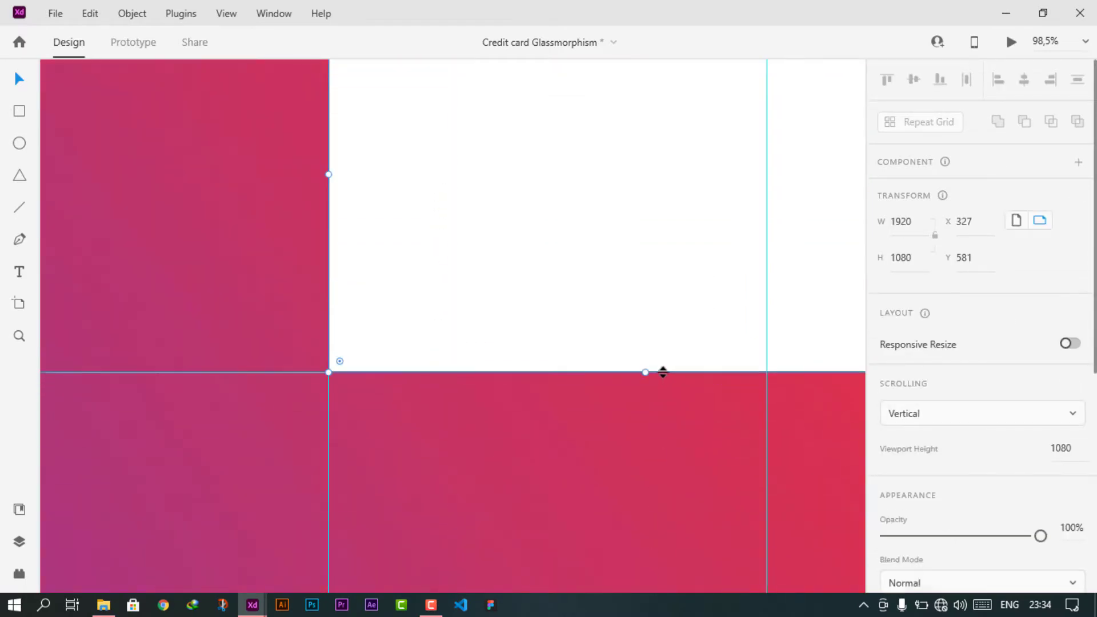
scroll(663, 372, "right", 5)
scroll(663, 372, "up", 1)
left_click_drag(372, 299, 570, 303)
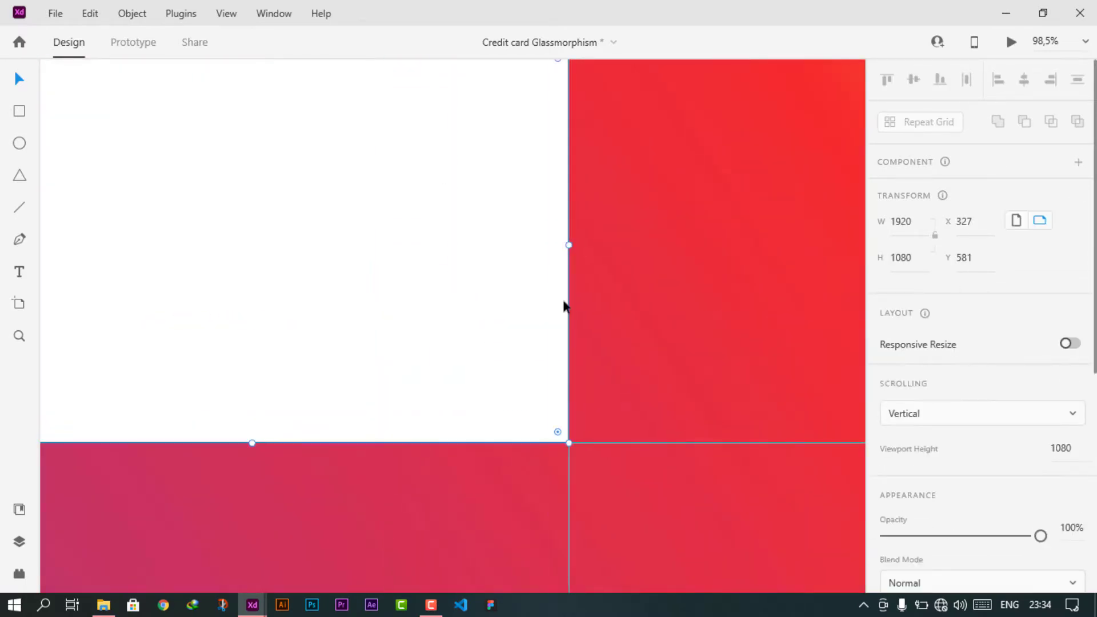
scroll(994, 512, "down", 4)
- Remove the white card's border and draw a small square near the artboard's top-left
left_click(888, 433)
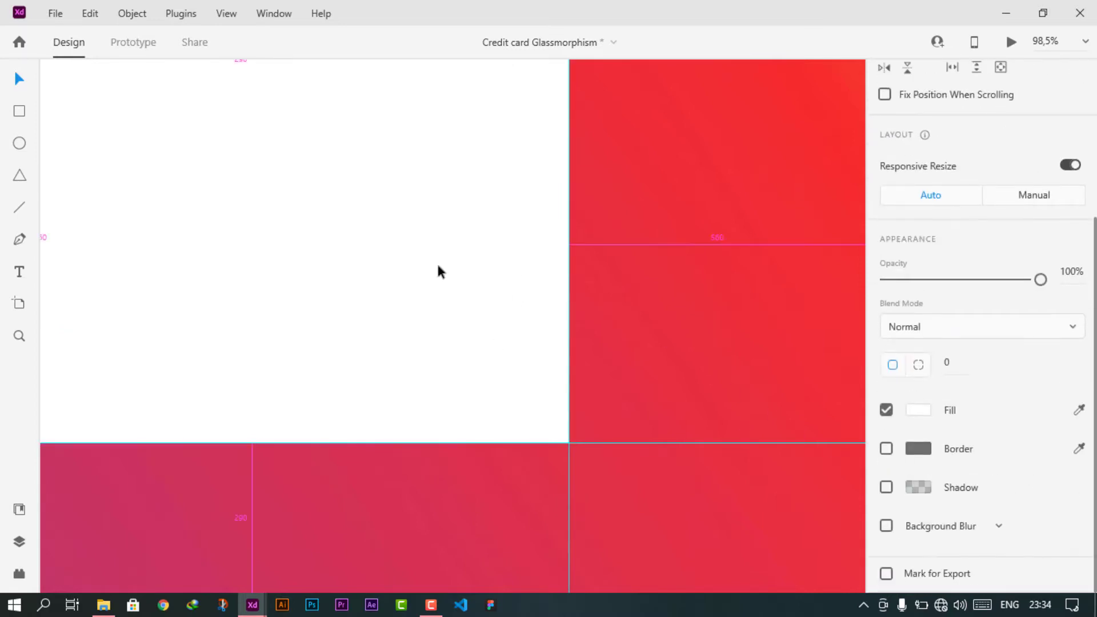
left_click_drag(433, 256, 616, 391)
scroll(578, 361, "down", 2)
left_click_drag(455, 366, 472, 334)
left_click(20, 111)
left_click_drag(93, 104, 117, 122)
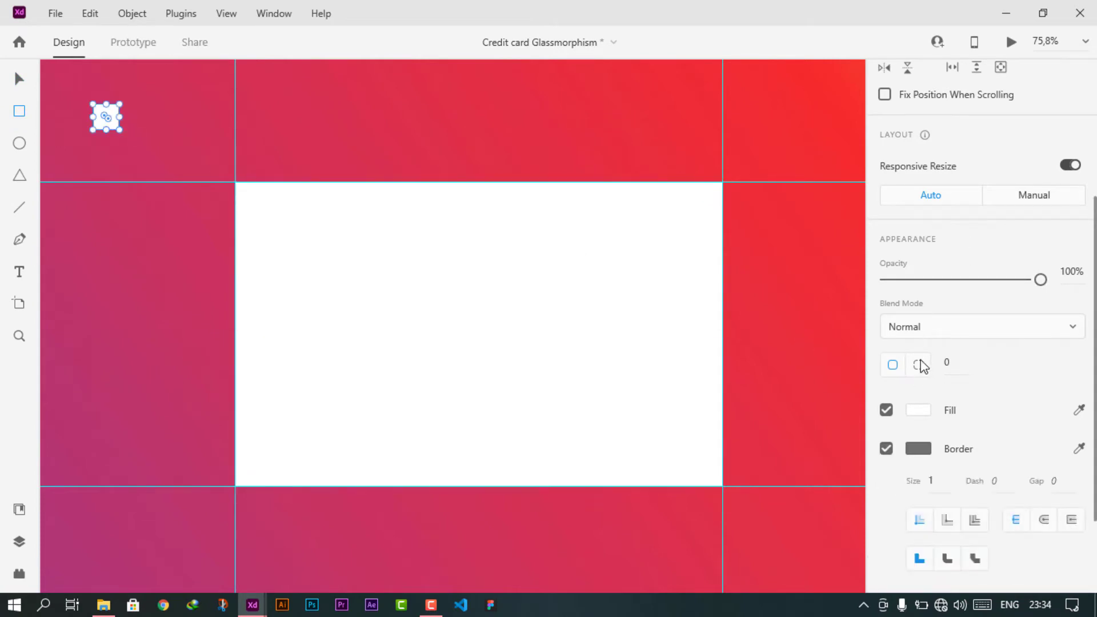
- Make the small square proportional, borderless and filled yellow-gold
scroll(921, 365, "up", 4)
left_click(935, 237)
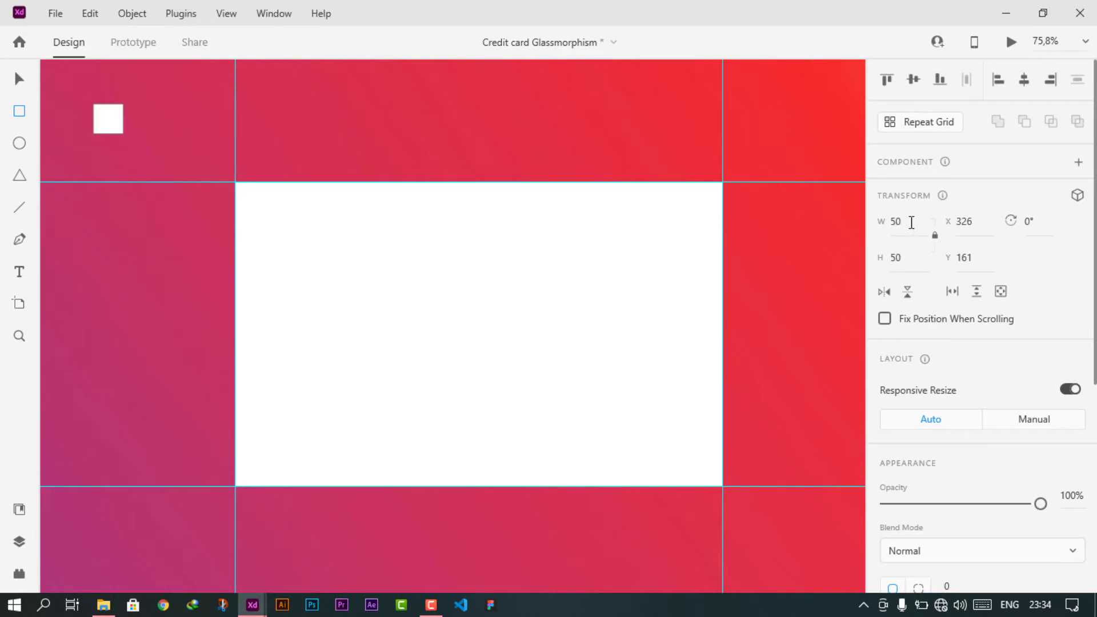
scroll(1014, 533, "down", 3)
left_click(887, 512)
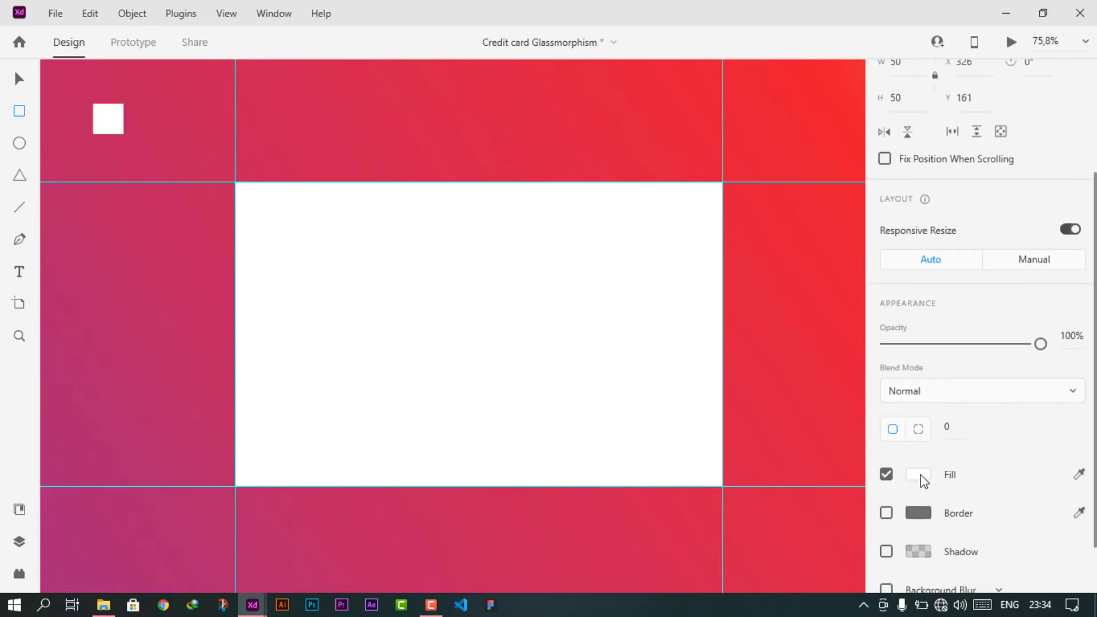
left_click(918, 474)
left_click(751, 410)
left_click(799, 566)
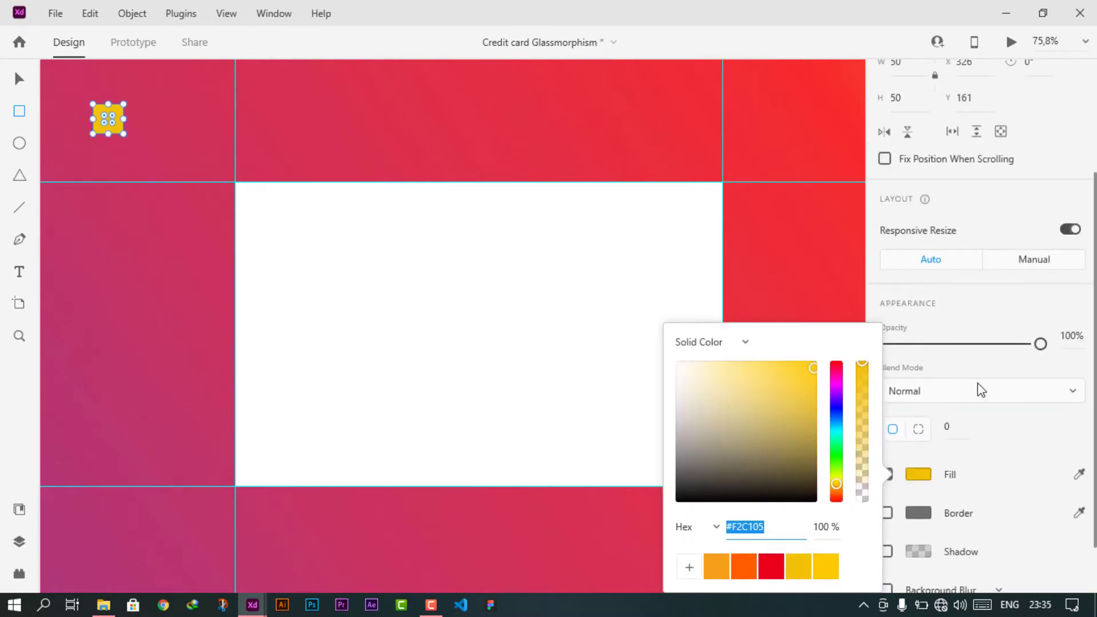
left_click(348, 230)
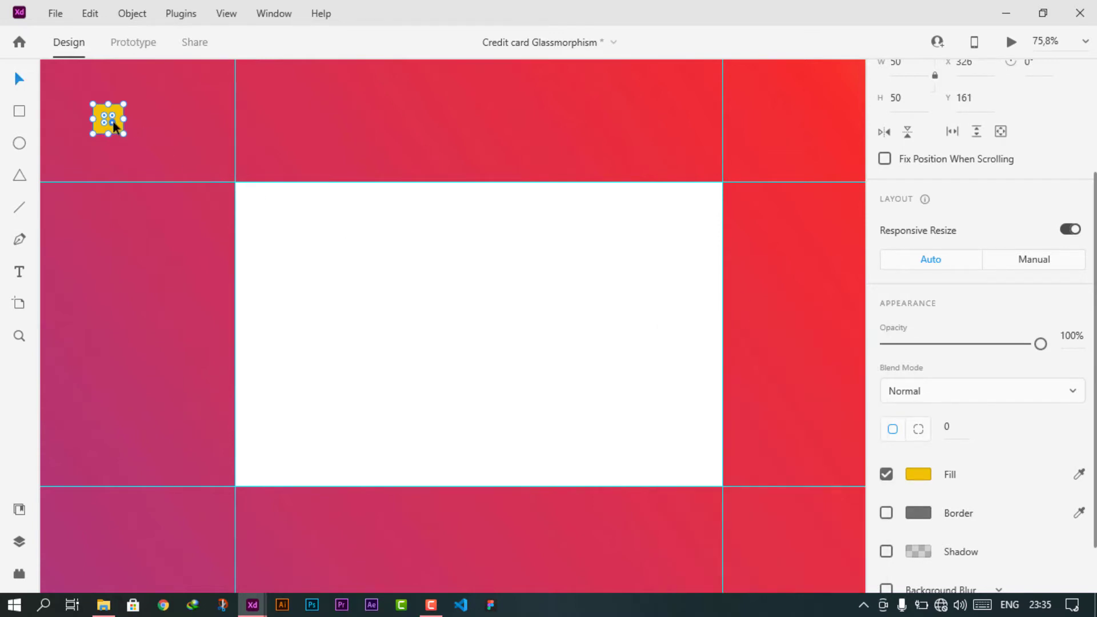
- Snap the yellow square into the card's top-left corner and add guides at its right and bottom edges
scroll(115, 126, "up", 3)
left_click_drag(108, 116, 343, 251)
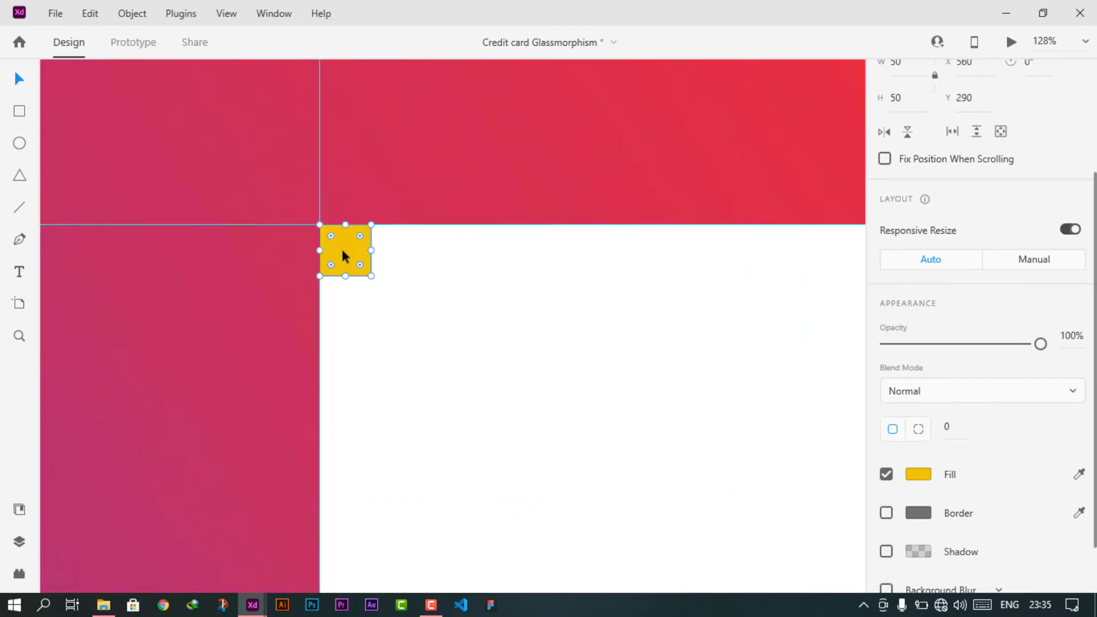
scroll(343, 254, "down", 3)
left_click_drag(154, 287, 533, 306)
left_click_drag(544, 86, 508, 292)
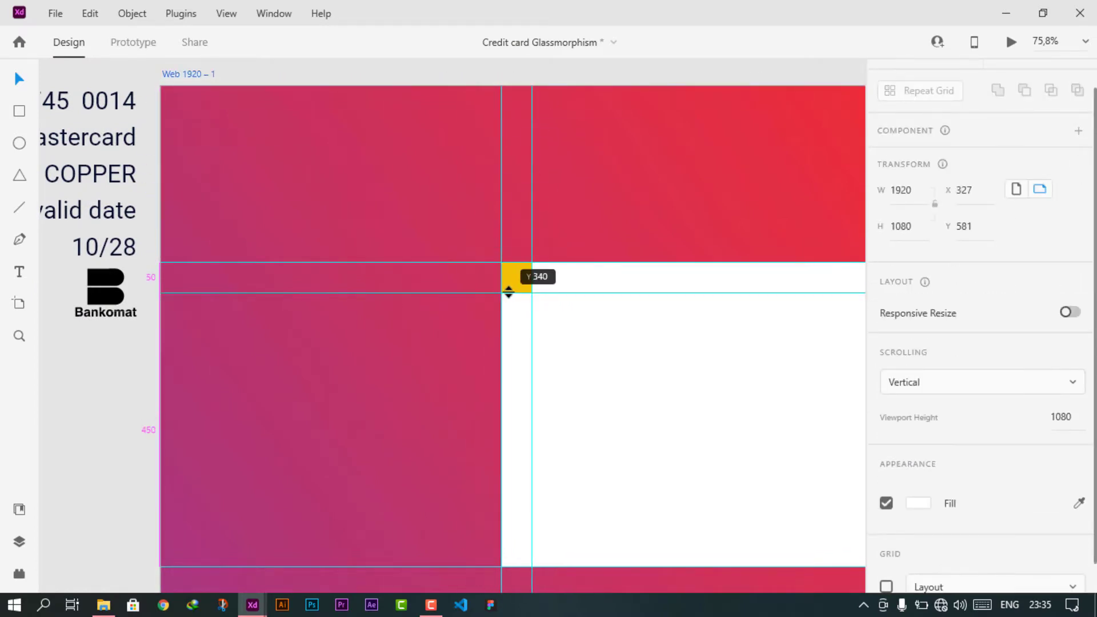
- Move the square to the card's bottom-right corner, add guides at its left and top edges, then delete it
left_click(516, 280)
left_click_drag(643, 384, 592, 252)
left_click_drag(474, 156, 747, 425)
scroll(568, 307, "left", 5)
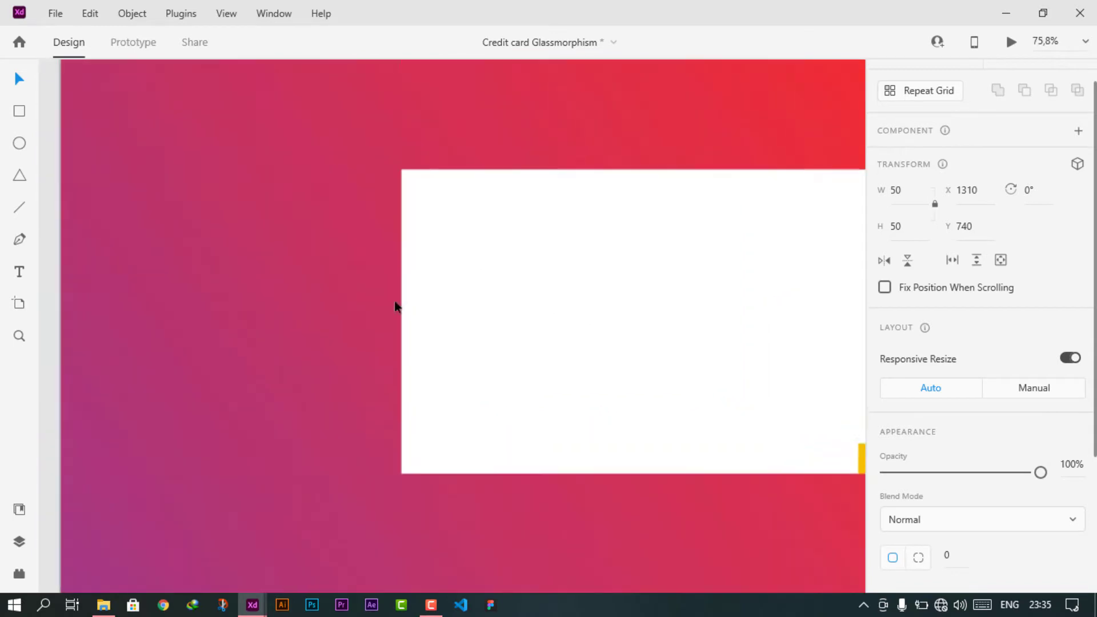
left_click_drag(73, 294, 832, 433)
left_click_drag(711, 179, 688, 319)
left_click_drag(713, 131, 719, 505)
key("Delete")
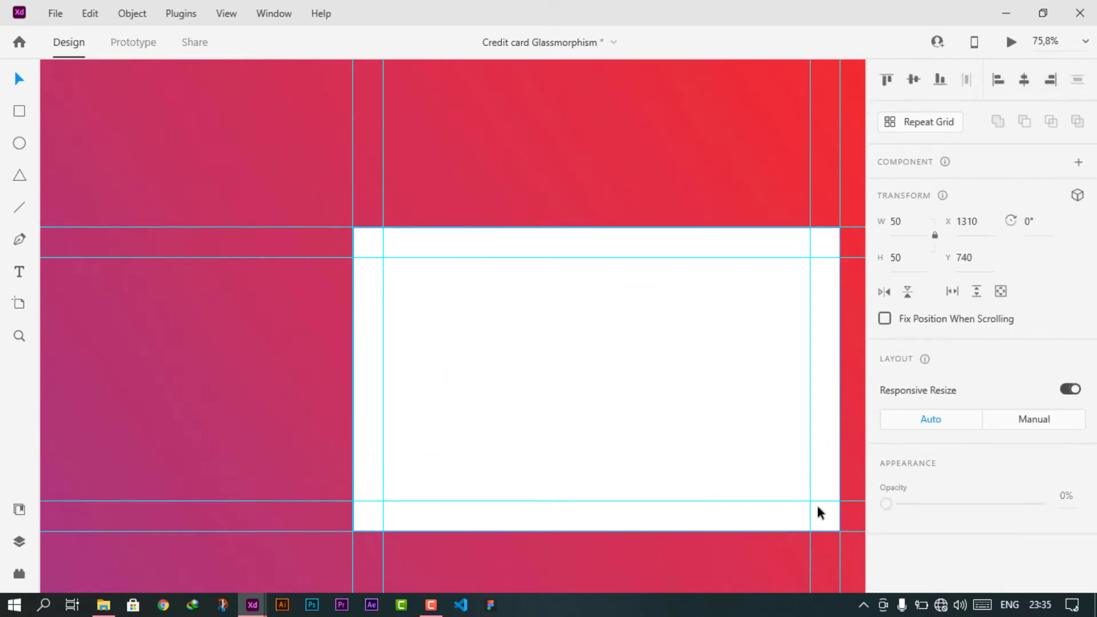
scroll(629, 431, "down", 4)
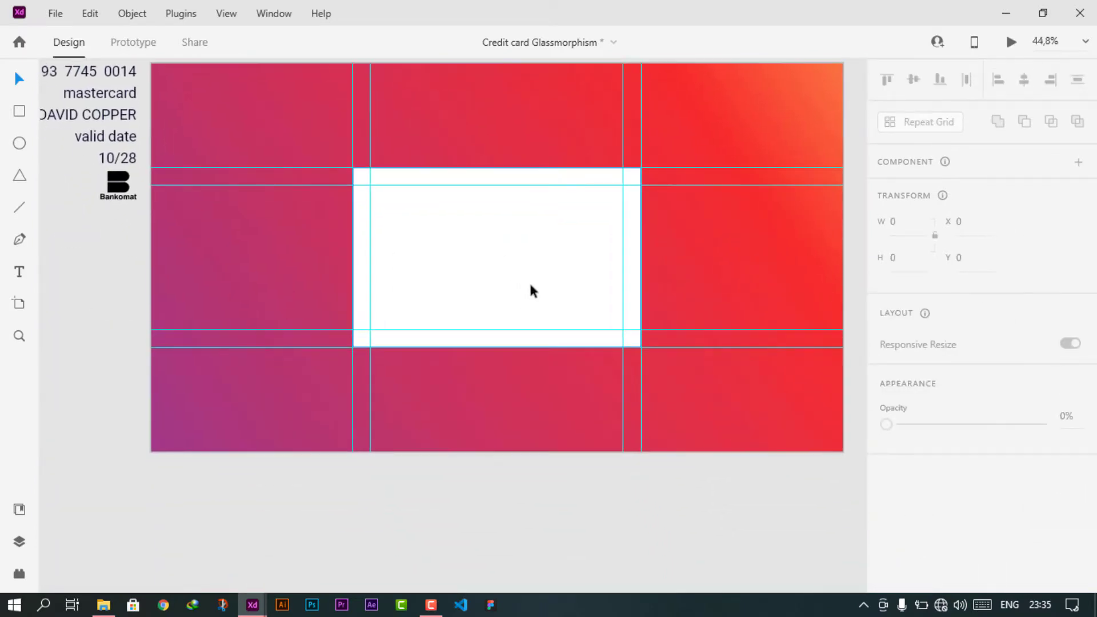
- Give the white card a 40-px corner radius
left_click_drag(496, 272, 502, 305)
left_click(503, 310)
scroll(915, 446, "down", 4)
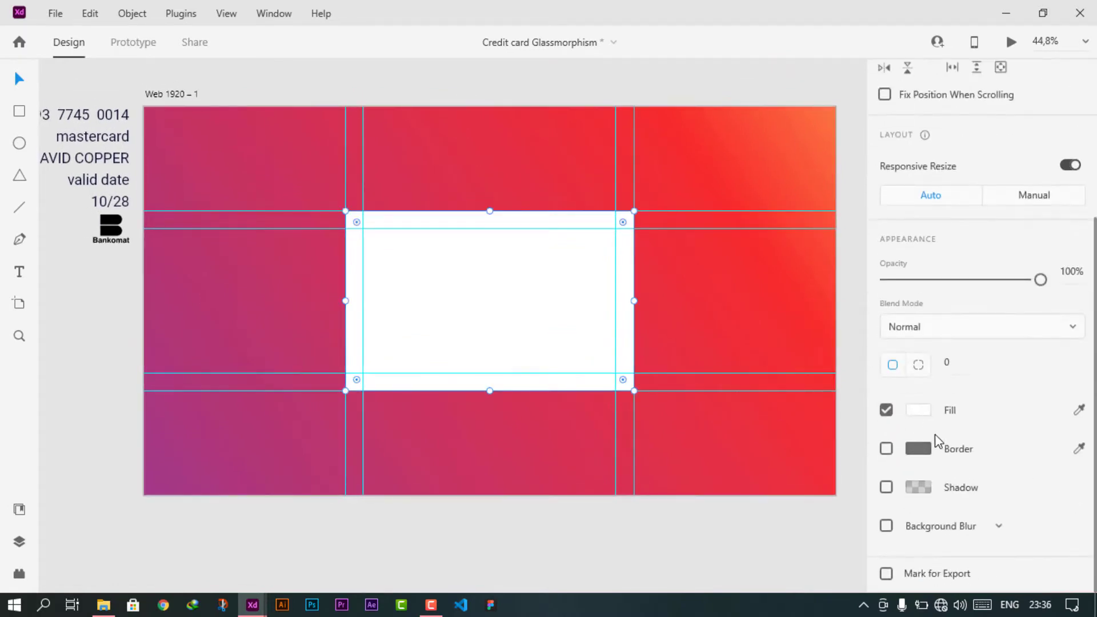
left_click(950, 363)
type("40")
key("Return")
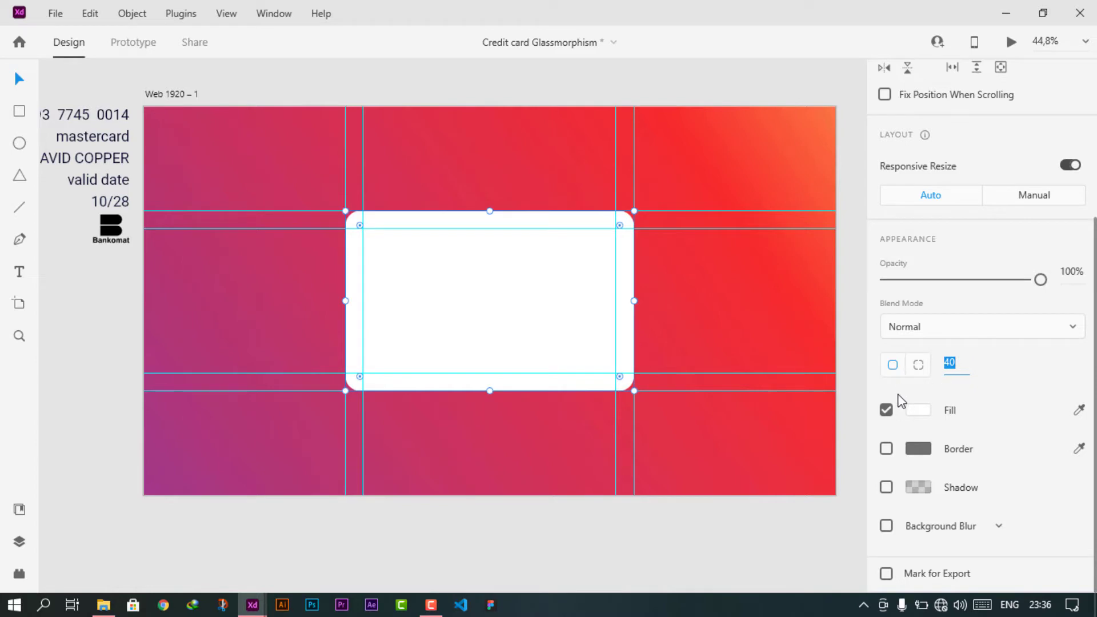
- Add a background blur to the card with amount 15, brightness 0 and 30% opacity
left_click(887, 526)
scroll(944, 510, "down", 2)
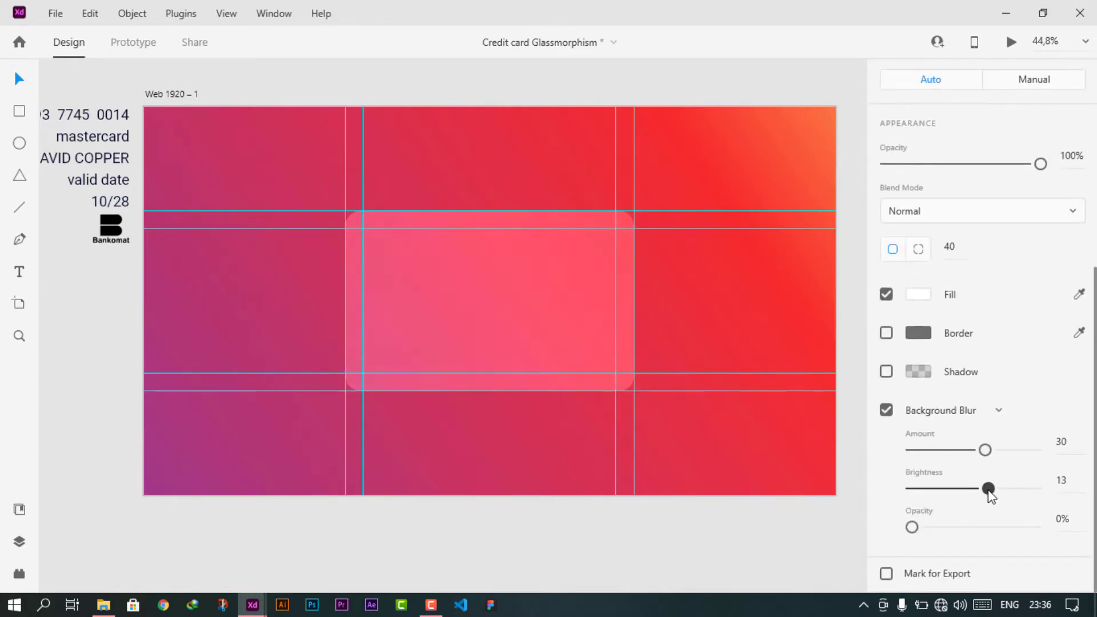
left_click_drag(993, 496, 951, 529)
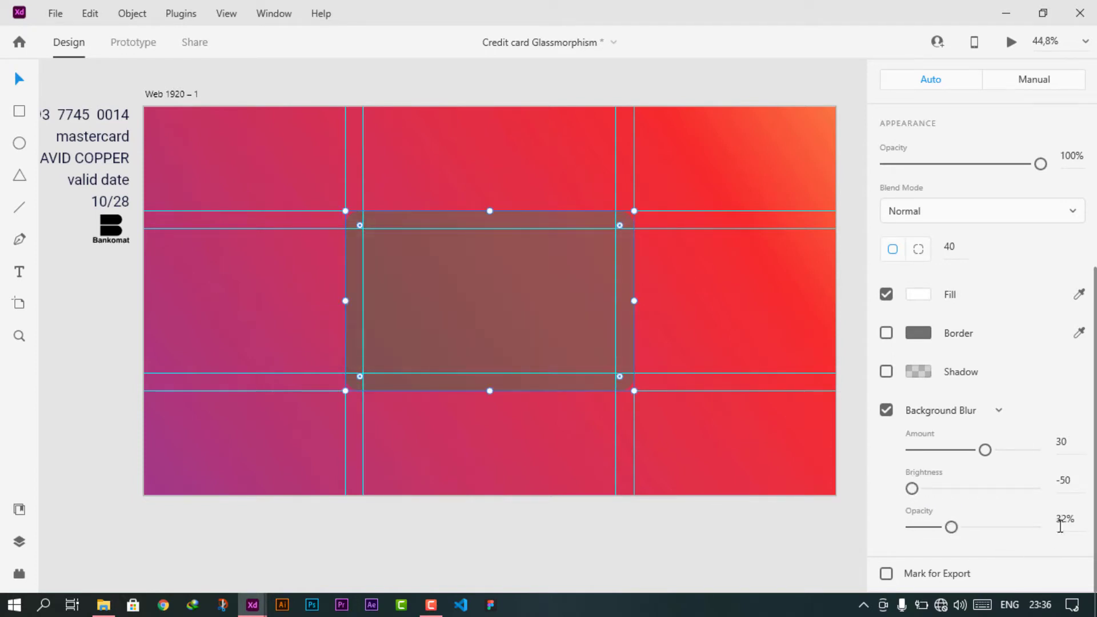
left_click(1061, 519)
key("Down")
key("Down")
left_click_drag(989, 450, 951, 453)
left_click_drag(913, 490, 928, 489)
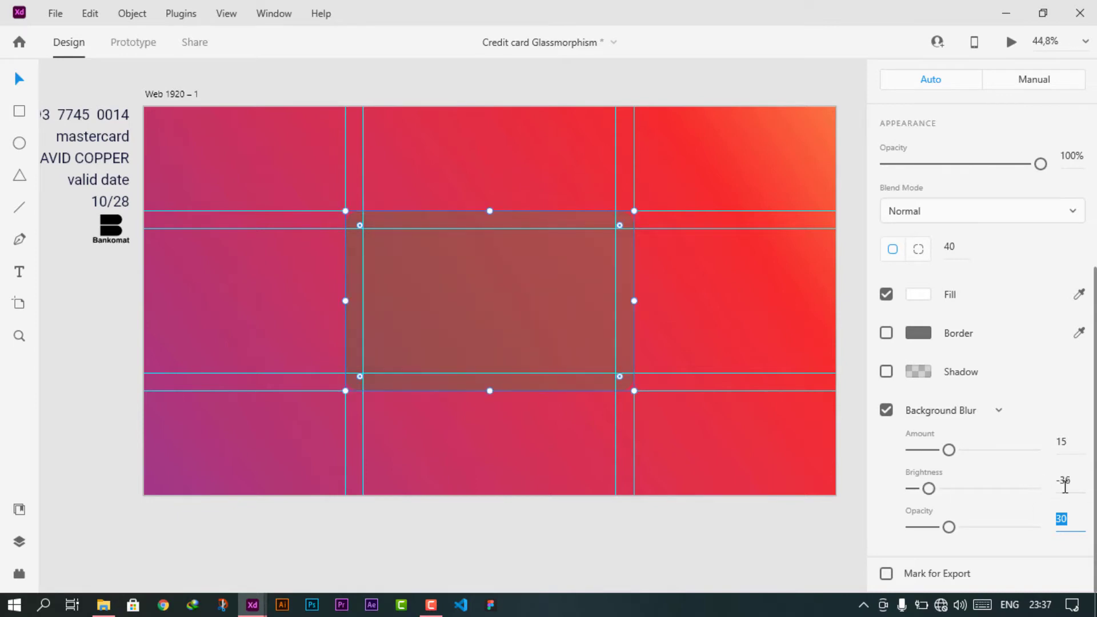
left_click(1062, 482)
key("Return")
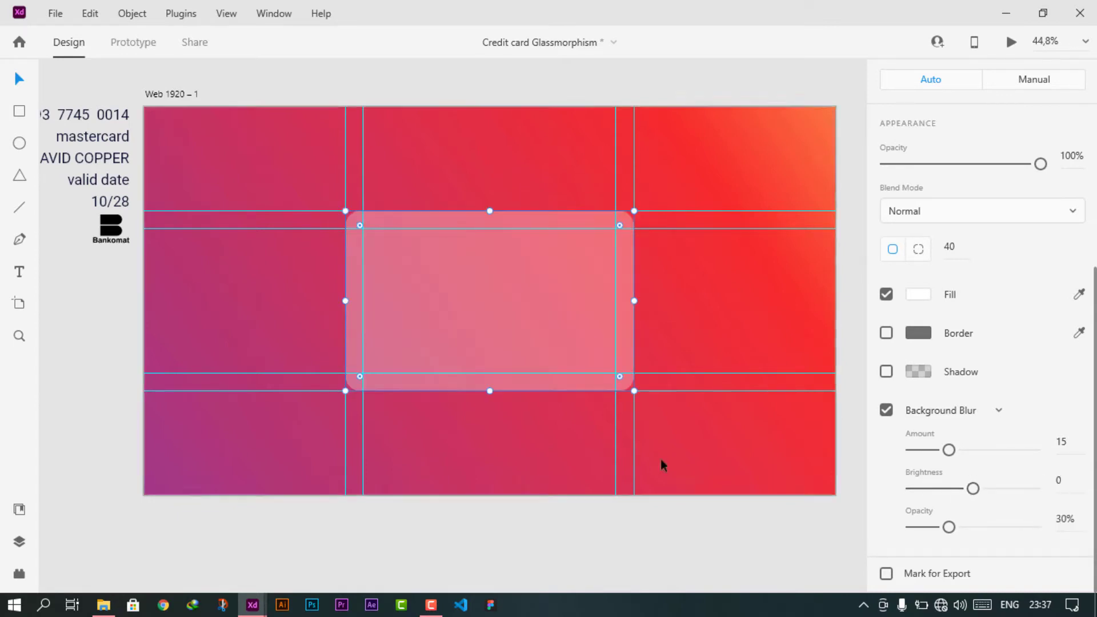
- Hide all layout guides and deselect the card
scroll(479, 326, "up", 2)
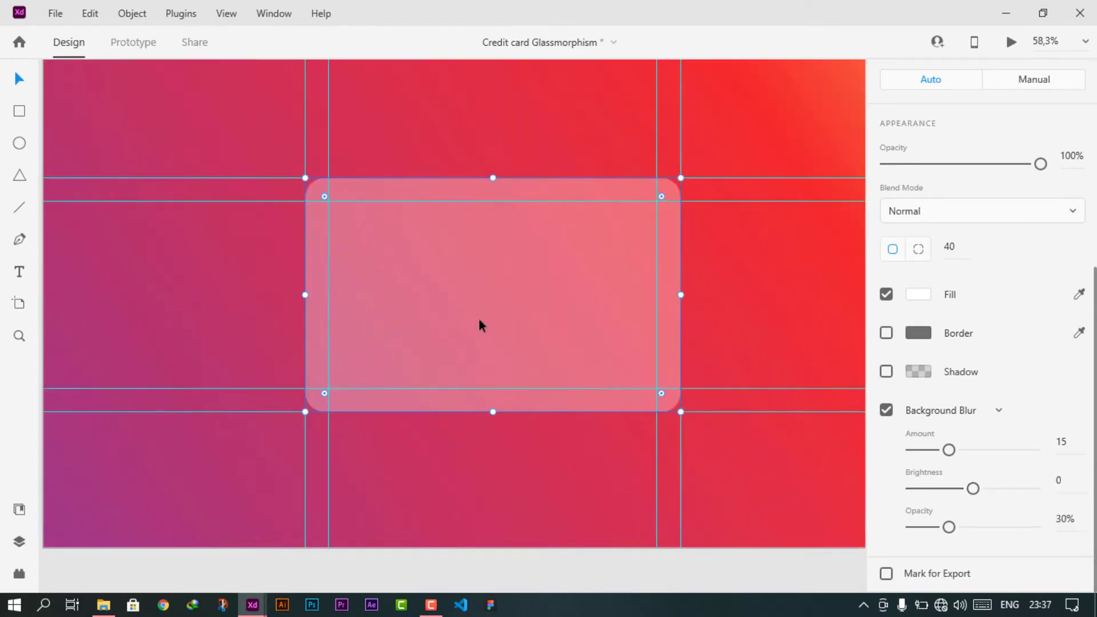
left_click(227, 13)
mouse_move(245, 248)
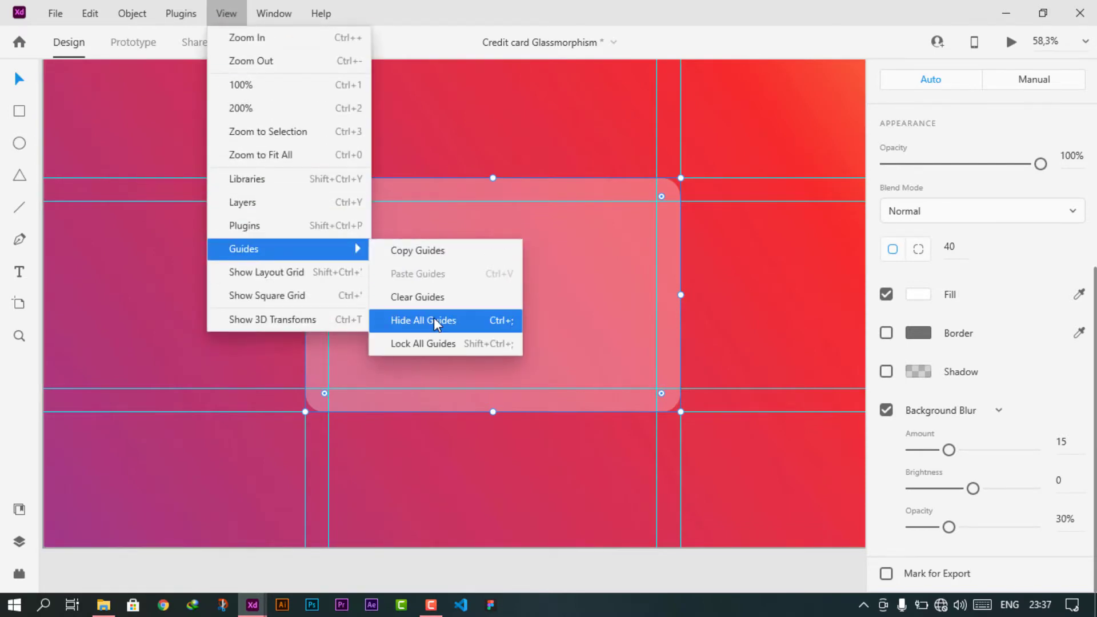
left_click(436, 321)
left_click(700, 338)
scroll(540, 314, "down", 2)
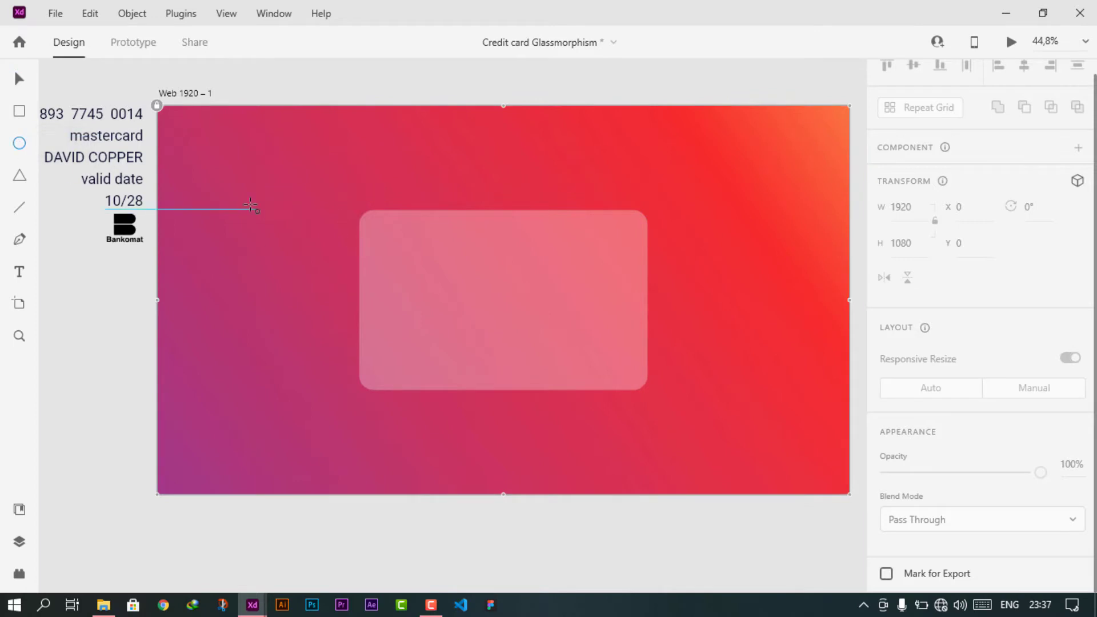
- Draw a circle left of the card and remove its outline
left_click_drag(249, 202, 342, 350)
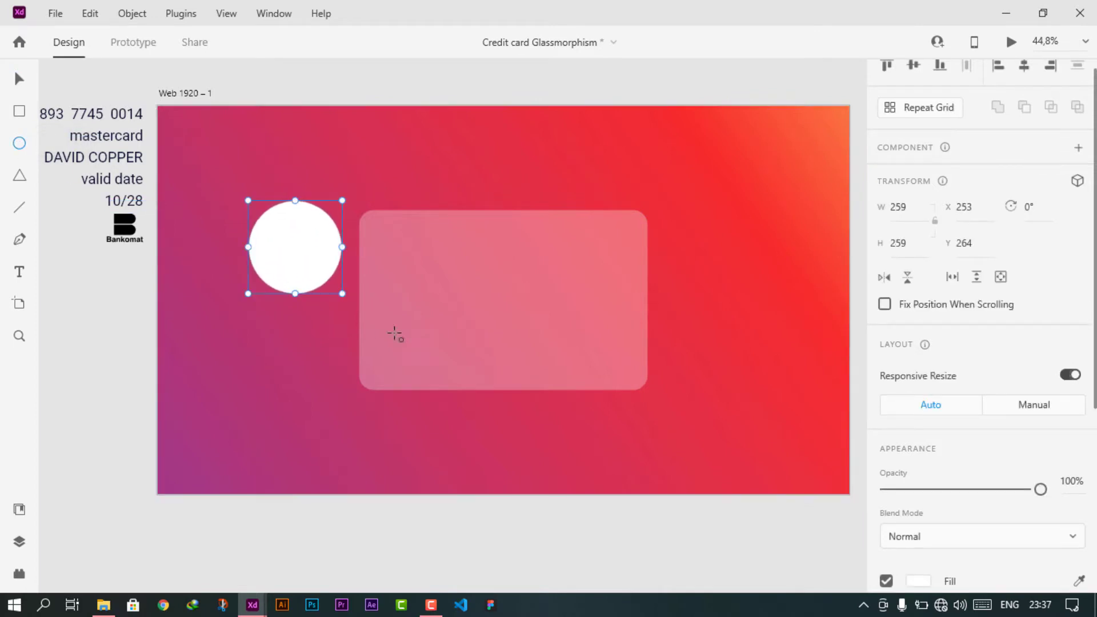
scroll(926, 421, "down", 5)
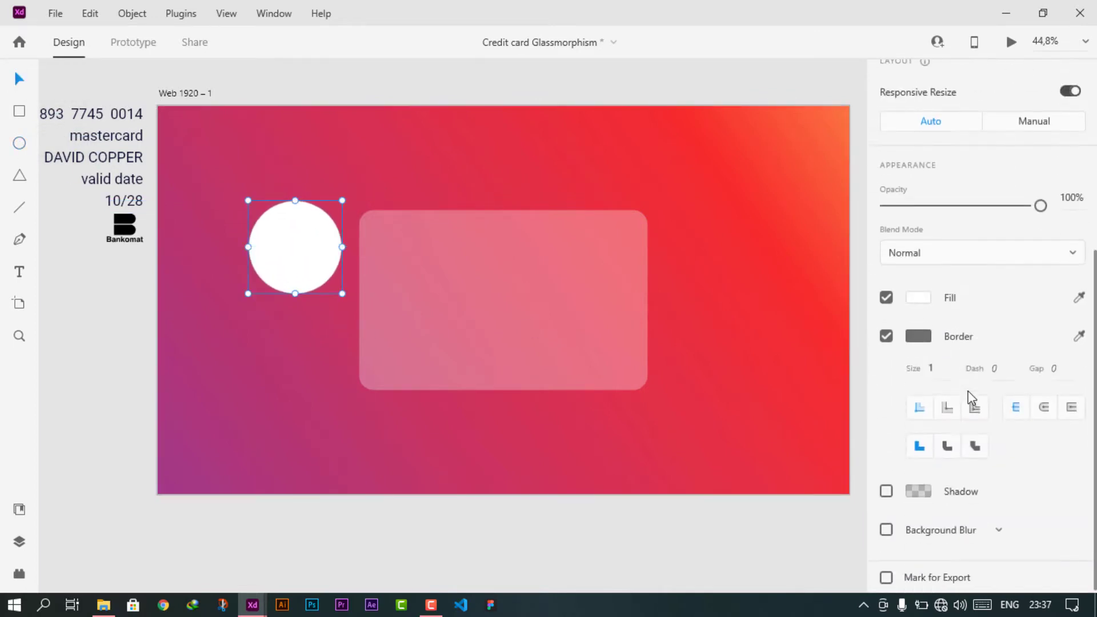
left_click(888, 334)
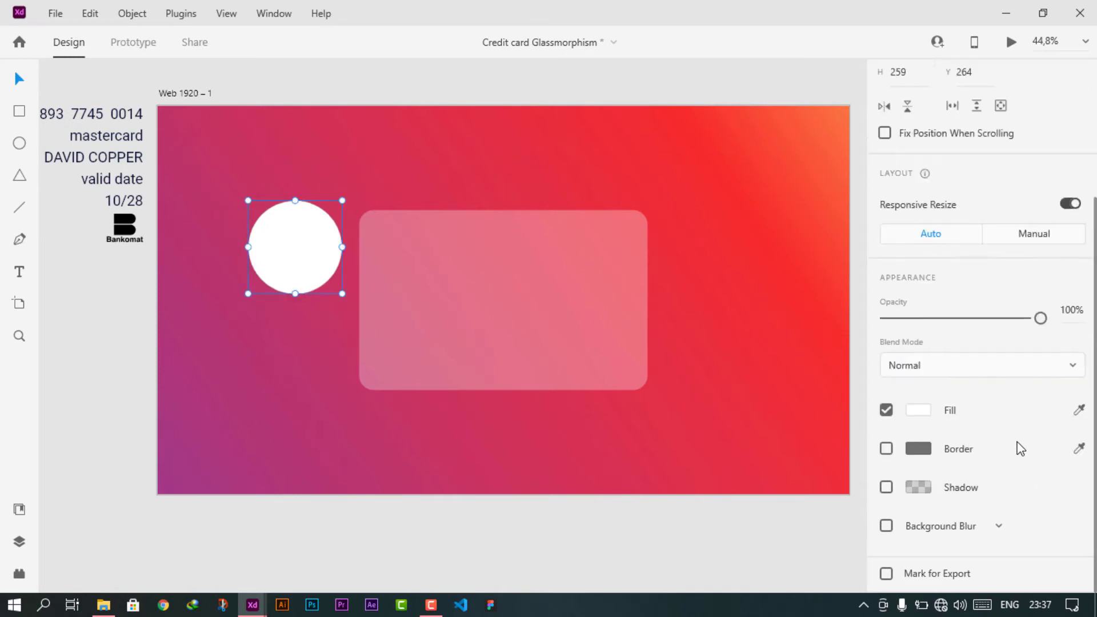
- Give the circle a background blur with brightness 0 and 30% opacity
left_click(887, 527)
scroll(989, 500, "down", 2)
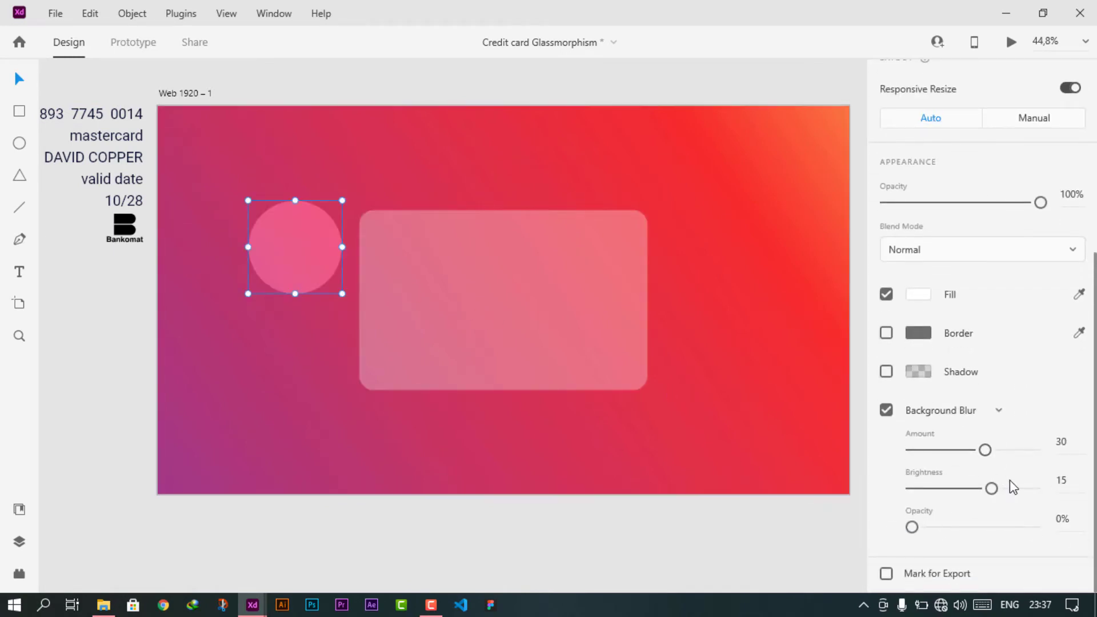
left_click_drag(987, 489, 973, 489)
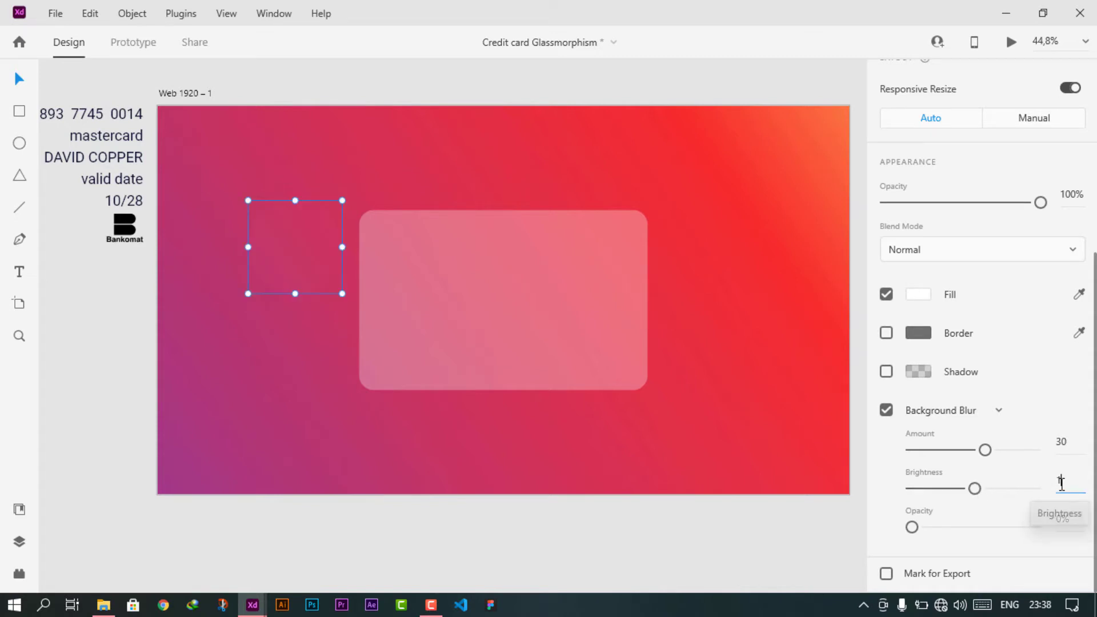
left_click(1061, 482)
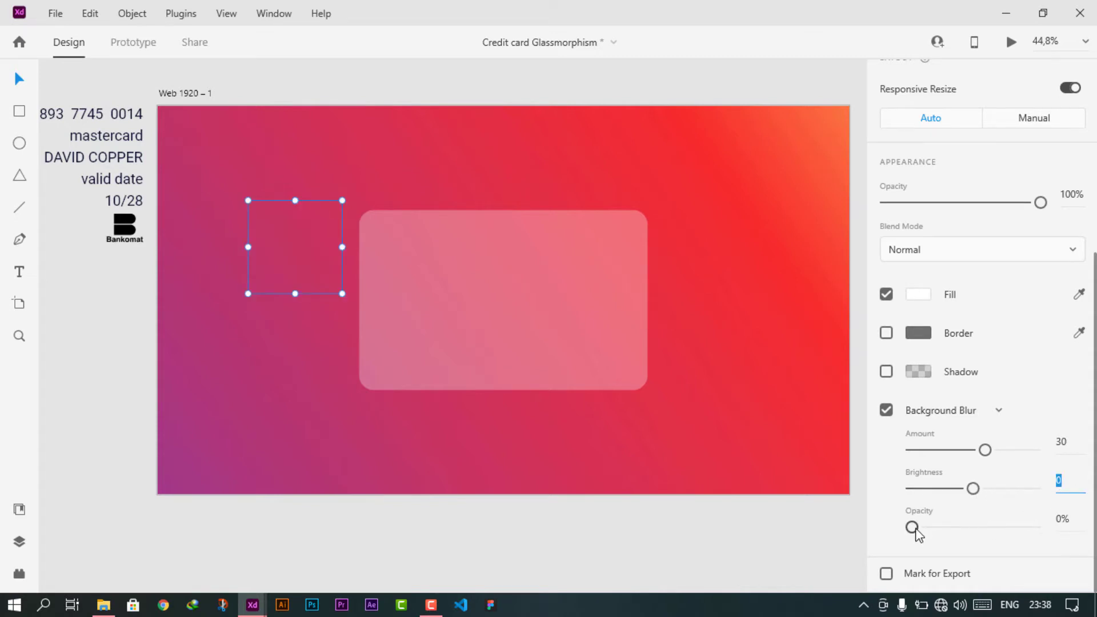
left_click_drag(914, 529, 955, 536)
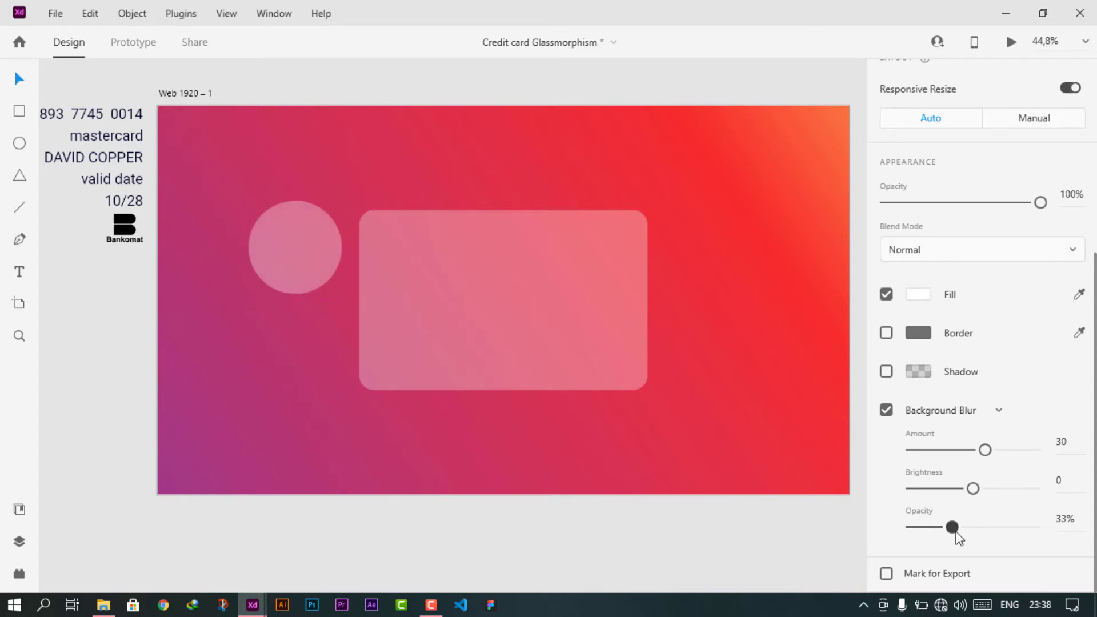
left_click(1068, 444)
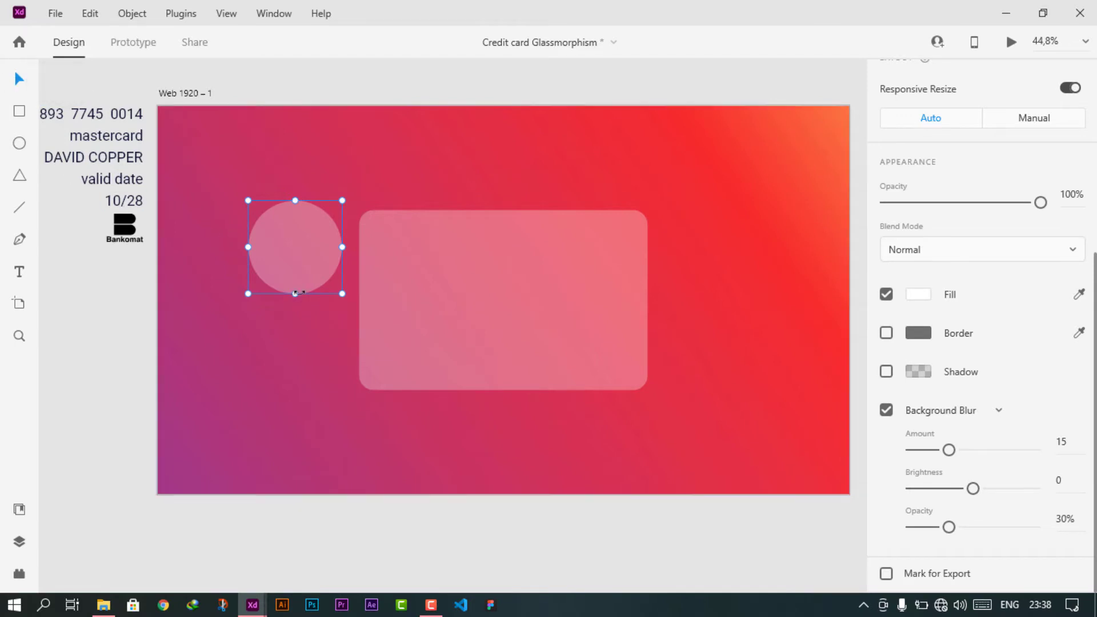
- Move the frosted circle onto the card's lower-left corner
left_click_drag(303, 270, 362, 397)
left_click(498, 265)
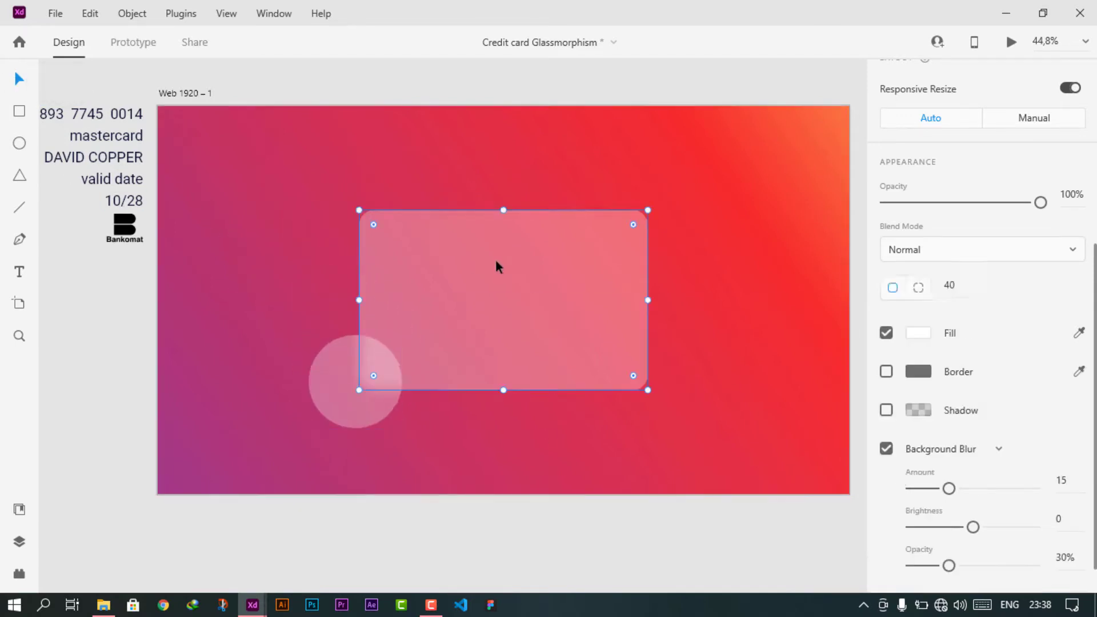
scroll(950, 485, "down", 4)
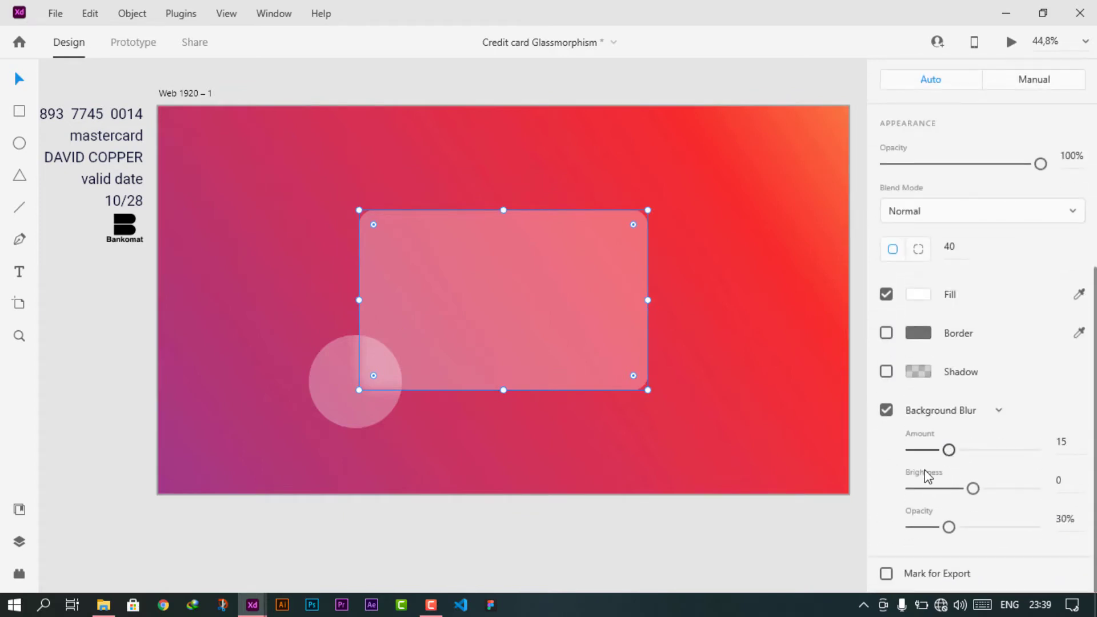
- Move the small circle behind the glass card in Layers and position it on the card's lower-left edge
key("Escape")
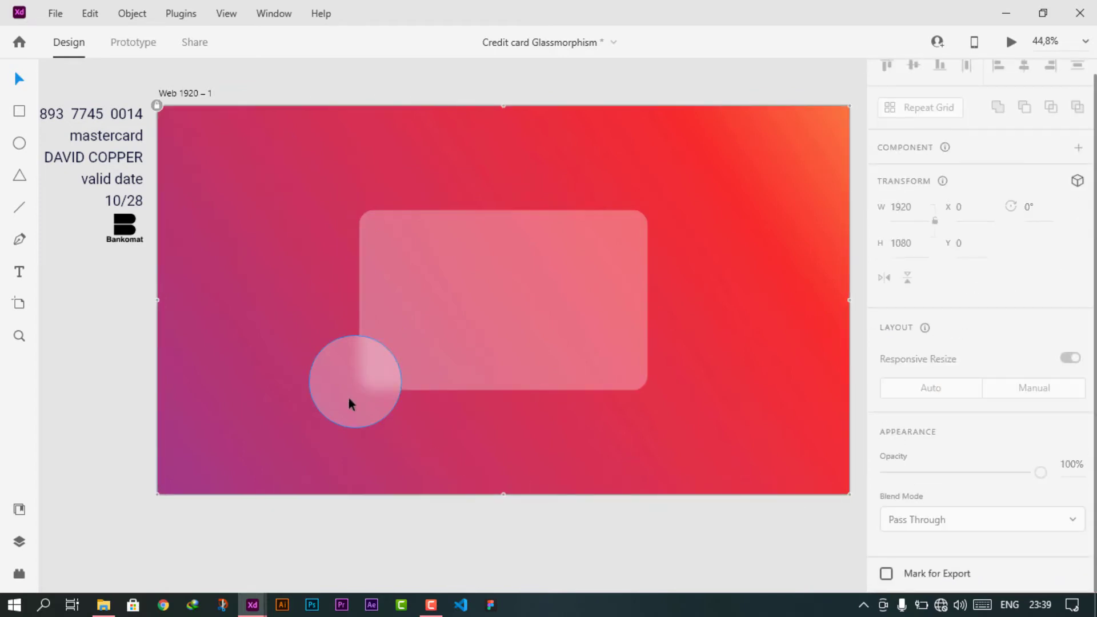
right_click(349, 400)
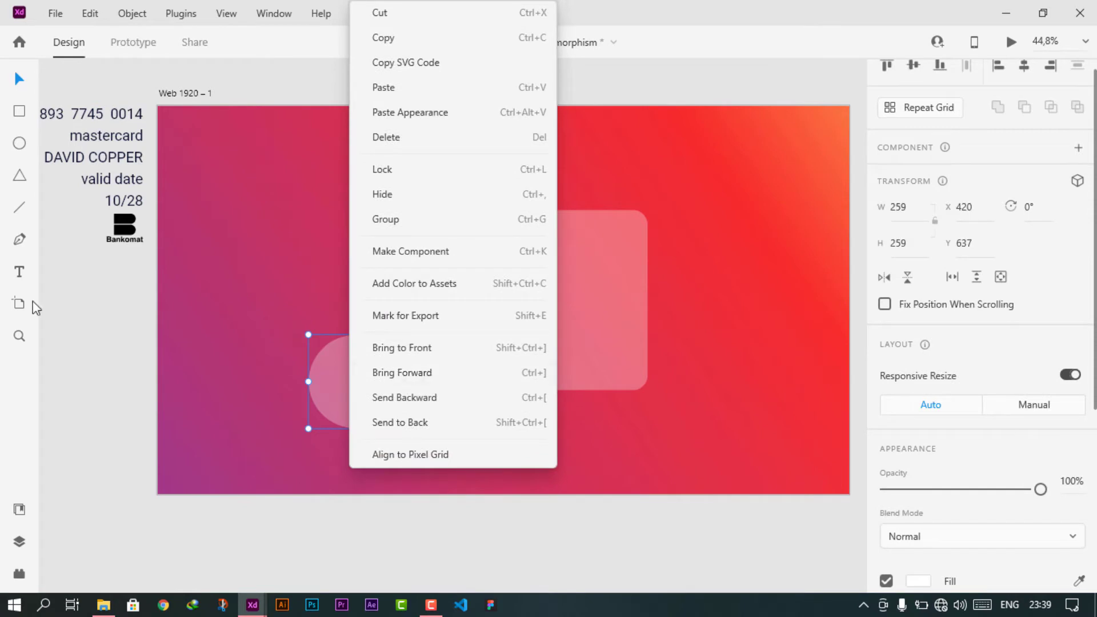
left_click(19, 541)
left_click_drag(133, 143, 127, 182)
left_click(680, 325)
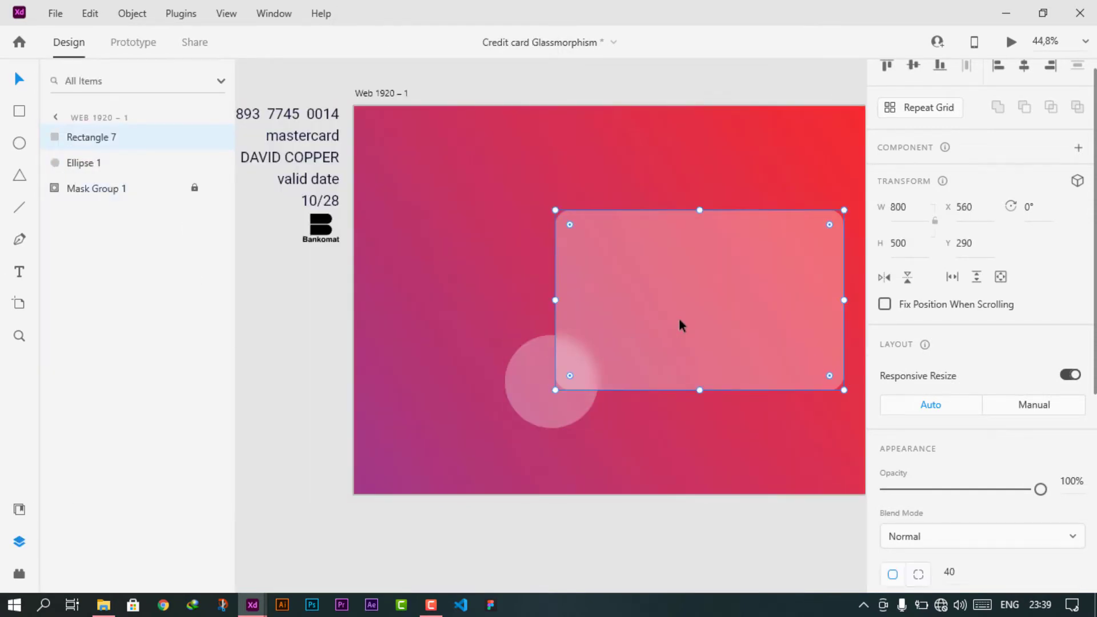
left_click(636, 509)
left_click_drag(523, 422, 824, 226)
- Enlarge the second circle to about 422 wide and nudge the small circle slightly right
left_click_drag(788, 264, 669, 250)
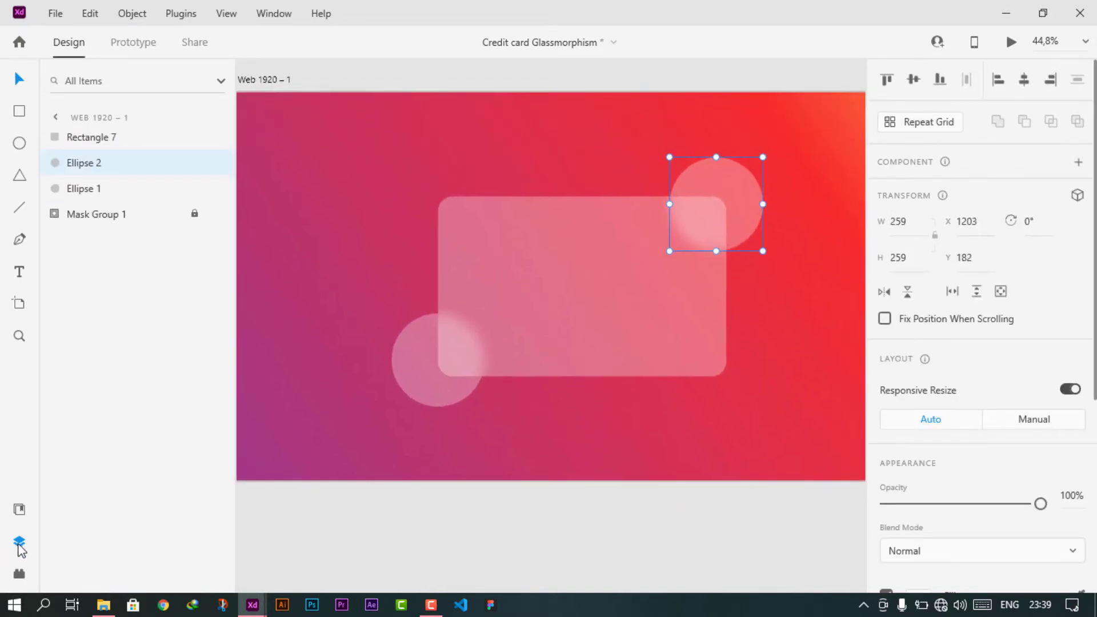
left_click(20, 545)
left_click_drag(326, 370, 397, 401)
mouse_move(637, 281)
left_mouse_down()
mouse_move(696, 336)
mouse_move(631, 267)
left_mouse_up()
left_click(313, 411)
left_click_drag(314, 410, 319, 410)
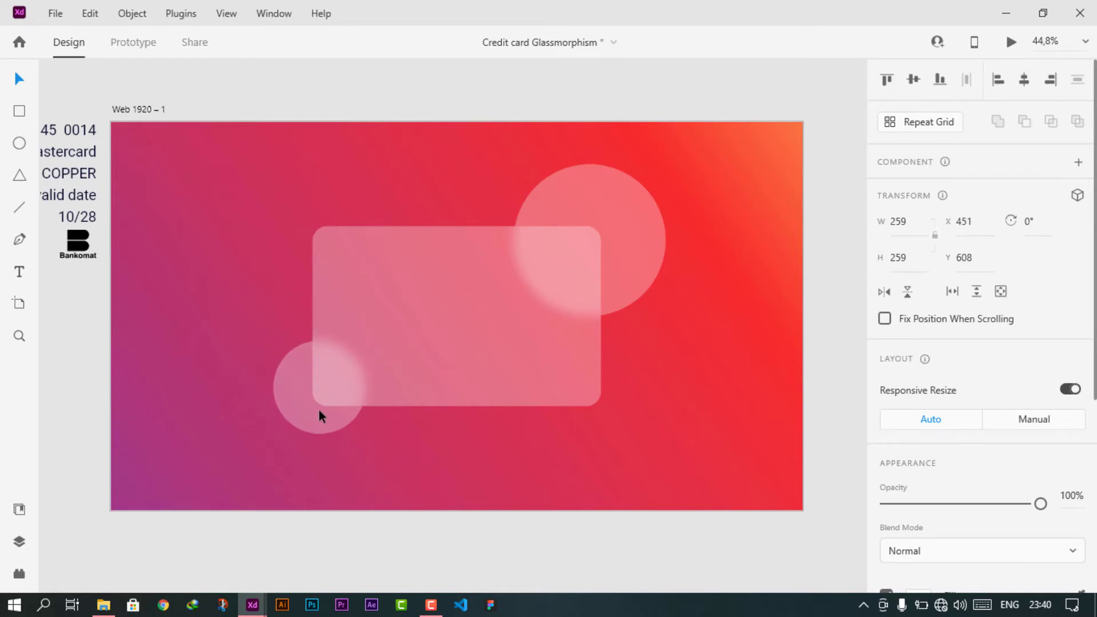
left_click(427, 525)
left_click_drag(437, 379, 491, 362)
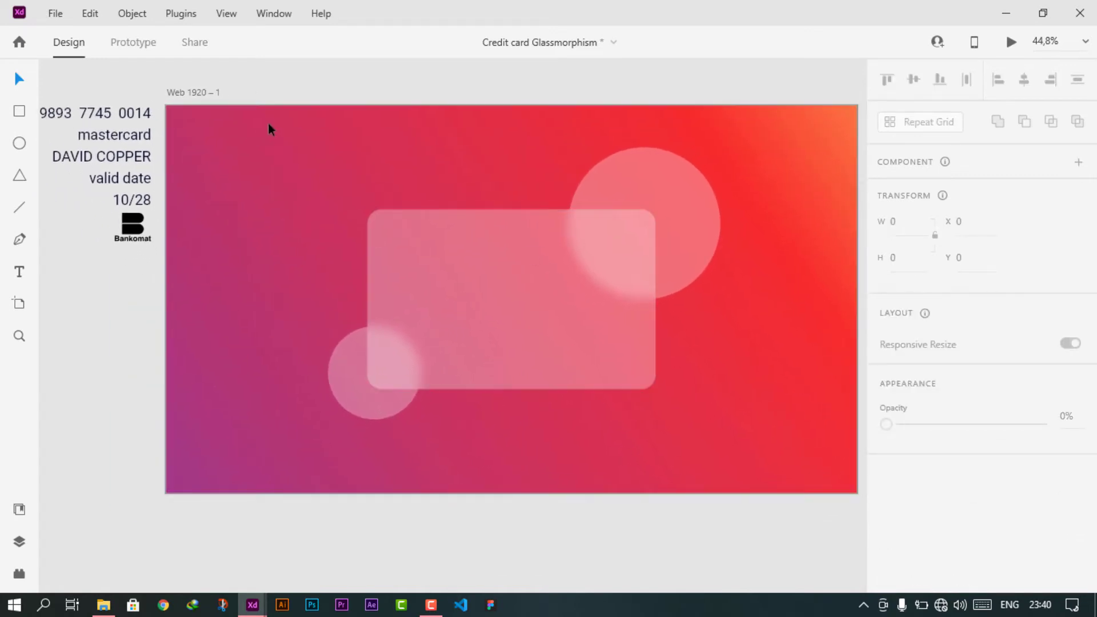
left_click(228, 15)
- Show the guides again and place the Bankomat logo, filled white, at the card's top-left
mouse_move(254, 248)
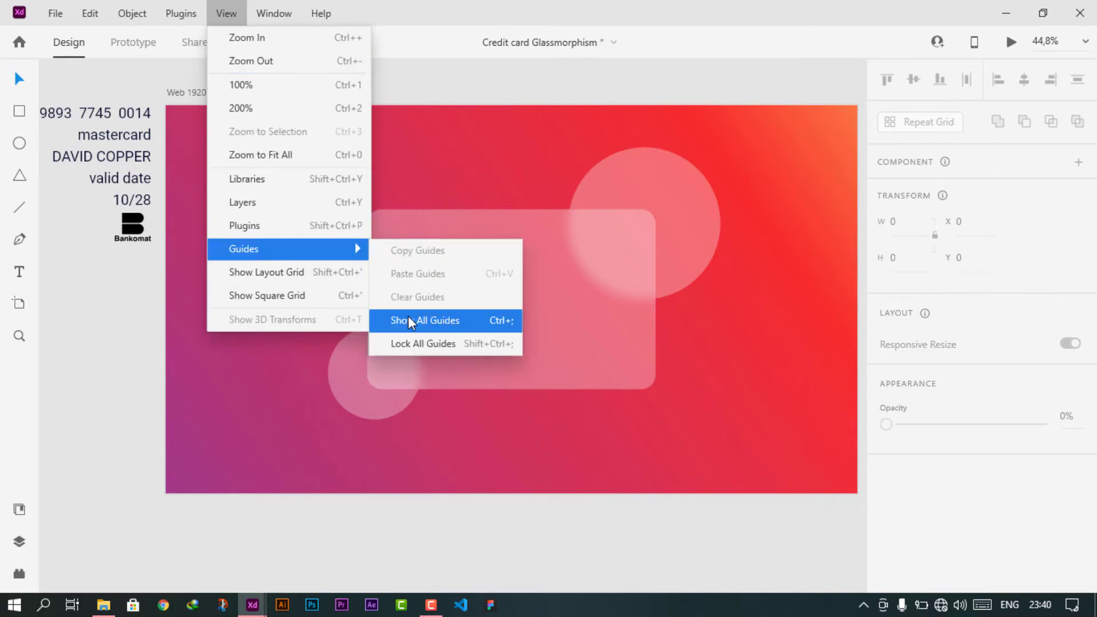
left_click(408, 317)
left_click_drag(133, 224, 403, 239)
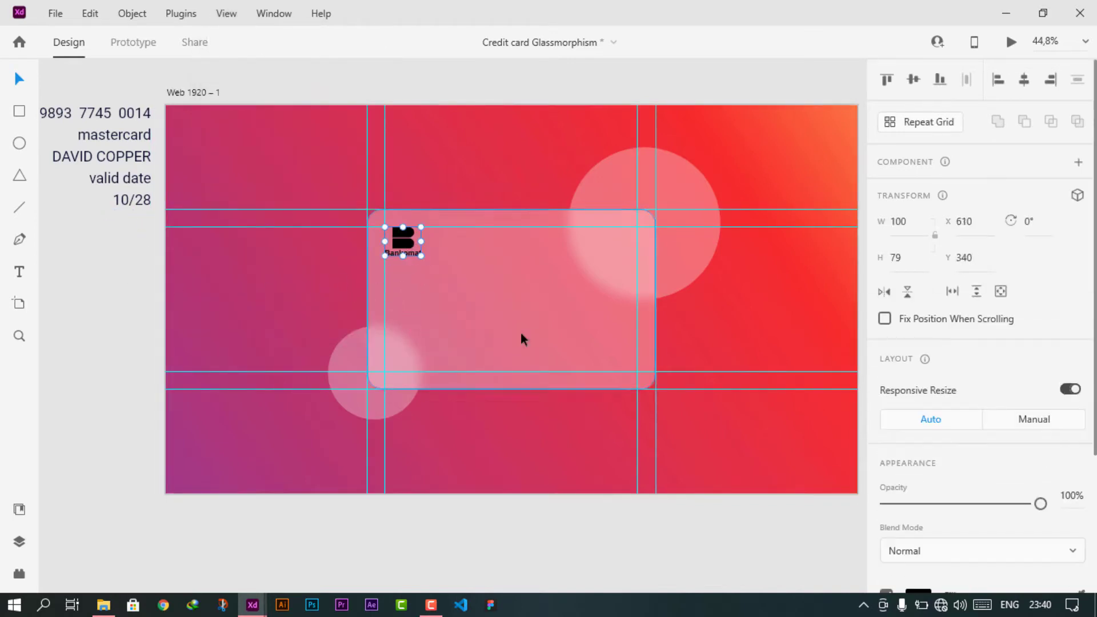
scroll(921, 416, "down", 3)
left_click(920, 411)
left_click_drag(726, 356, 650, 293)
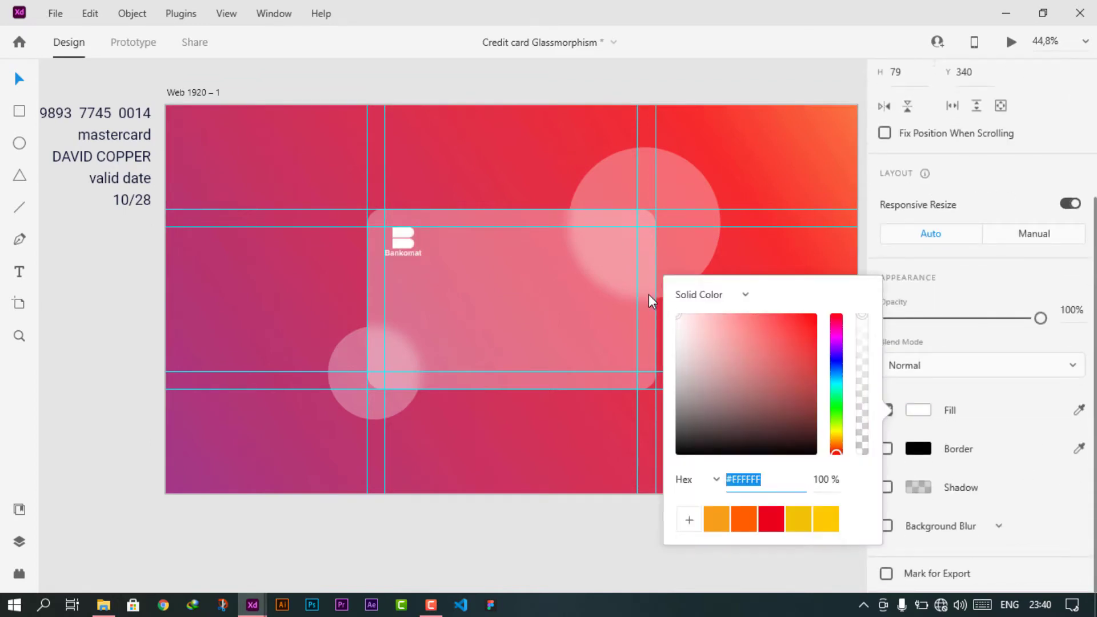
left_click(747, 140)
left_click(409, 247)
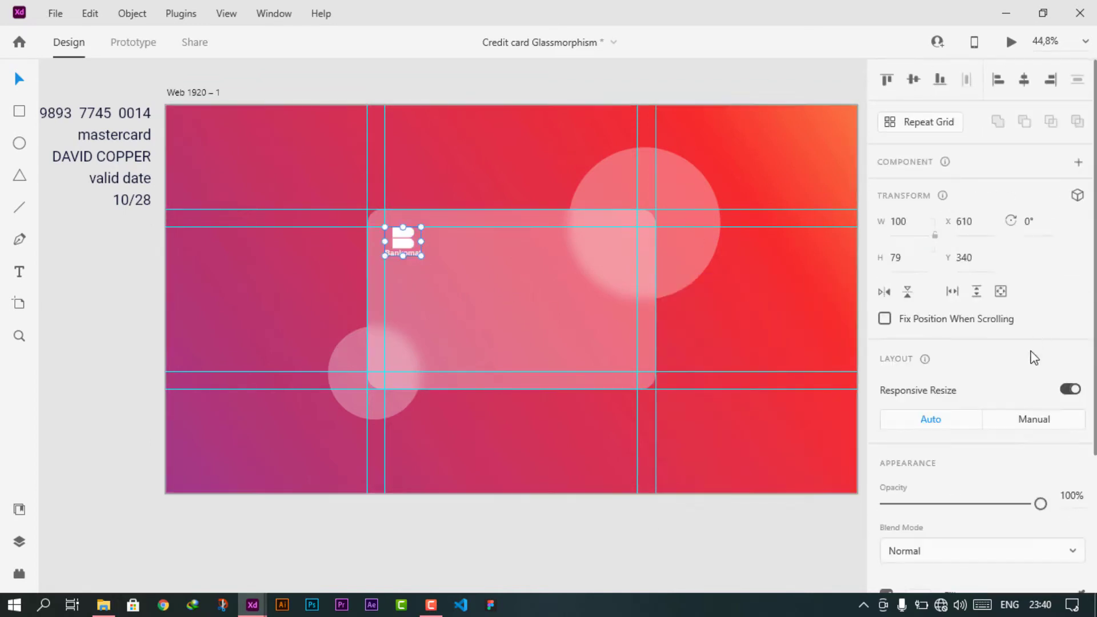
- Shrink the Bankomat logo slightly to about 90×71
scroll(368, 240, "up", 4)
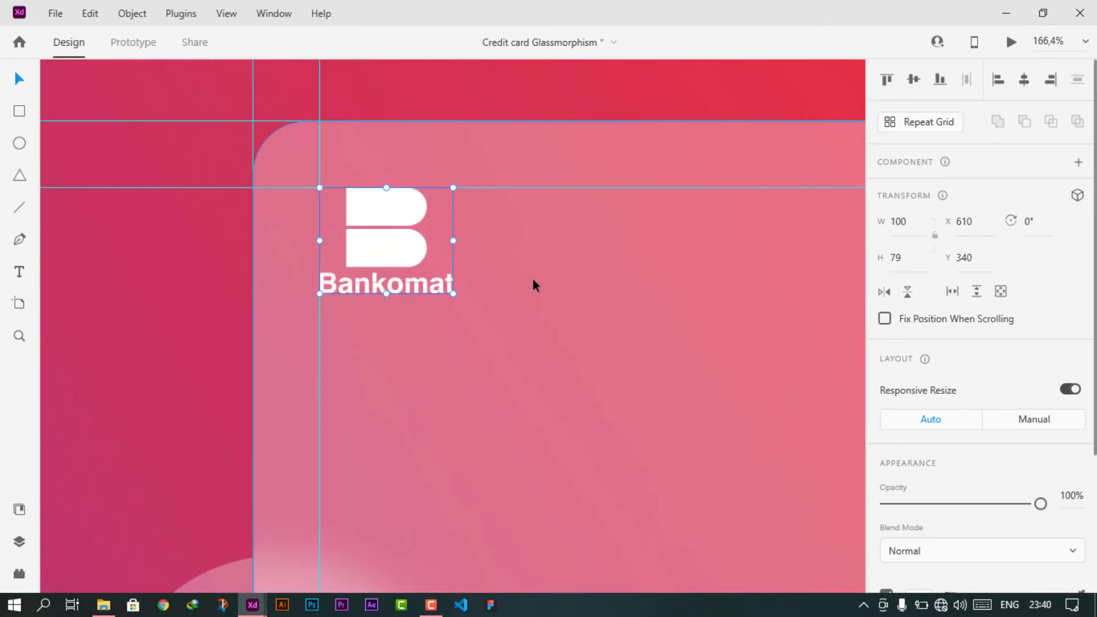
scroll(508, 337, "down", 2)
scroll(509, 342, "down", 3)
scroll(509, 342, "right", 3)
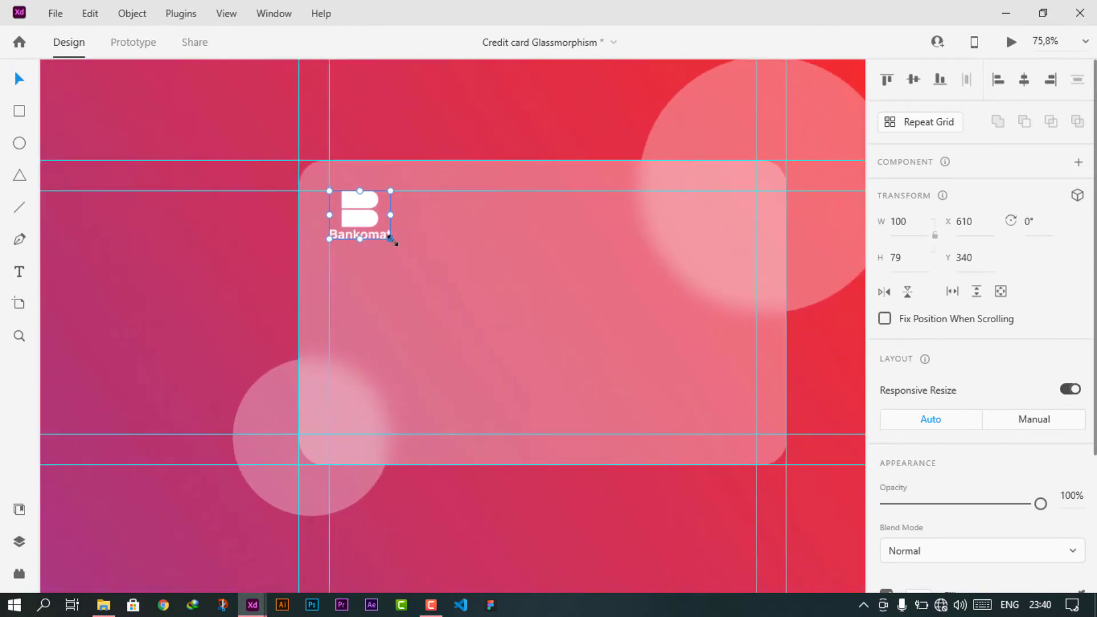
left_click_drag(389, 241, 385, 234)
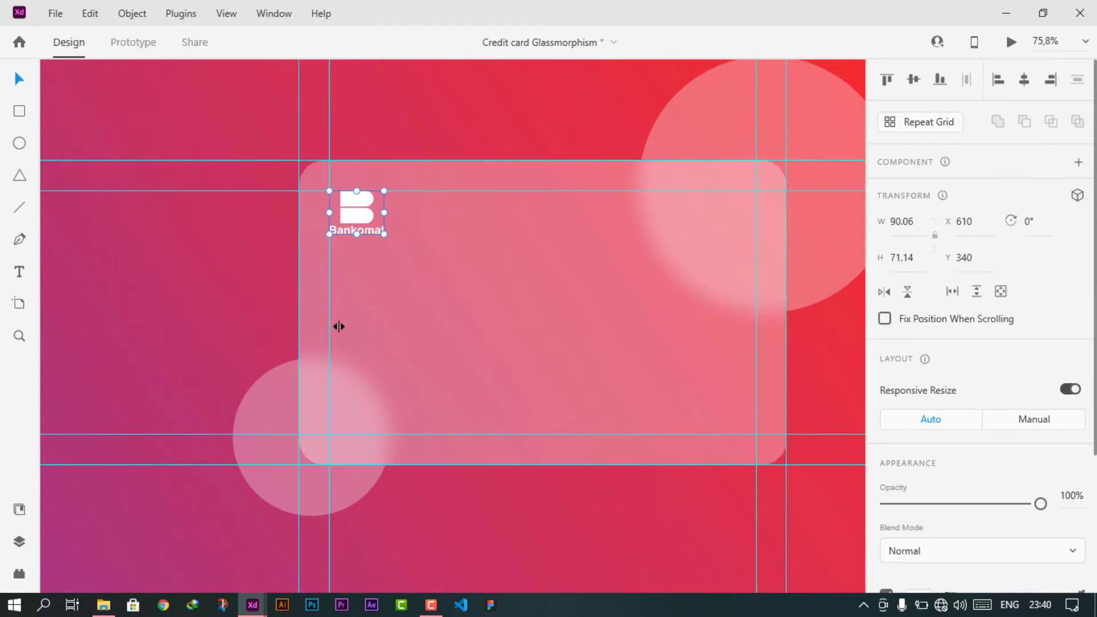
- Draw a small 80×80 white circle near the artboard's top-right
left_click_drag(338, 326, 582, 412)
left_click_drag(629, 423, 656, 412)
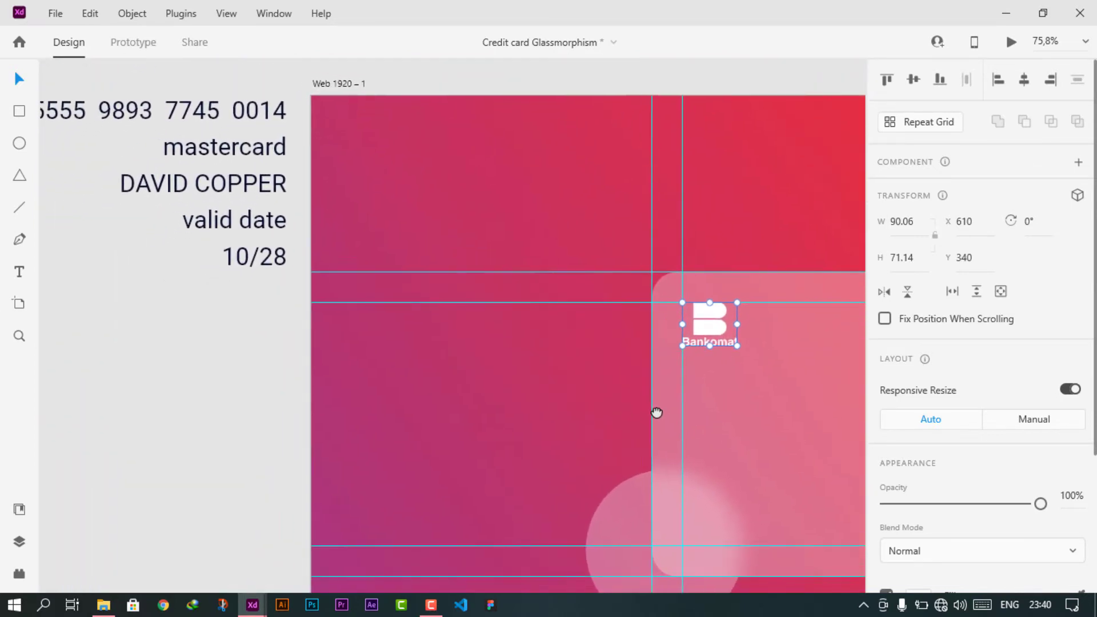
left_click_drag(858, 394, 527, 268)
scroll(527, 267, "down", 1)
left_click_drag(610, 267, 497, 263)
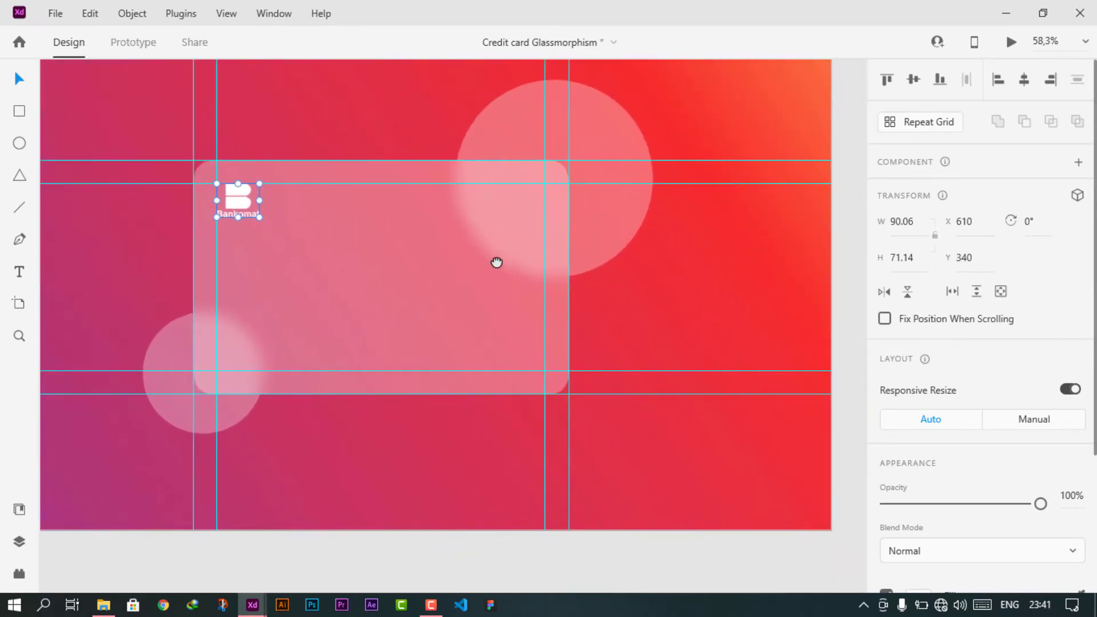
key("e")
left_click_drag(659, 119, 697, 155)
- Remove the circle's border and leave its fill white
scroll(940, 419, "down", 3)
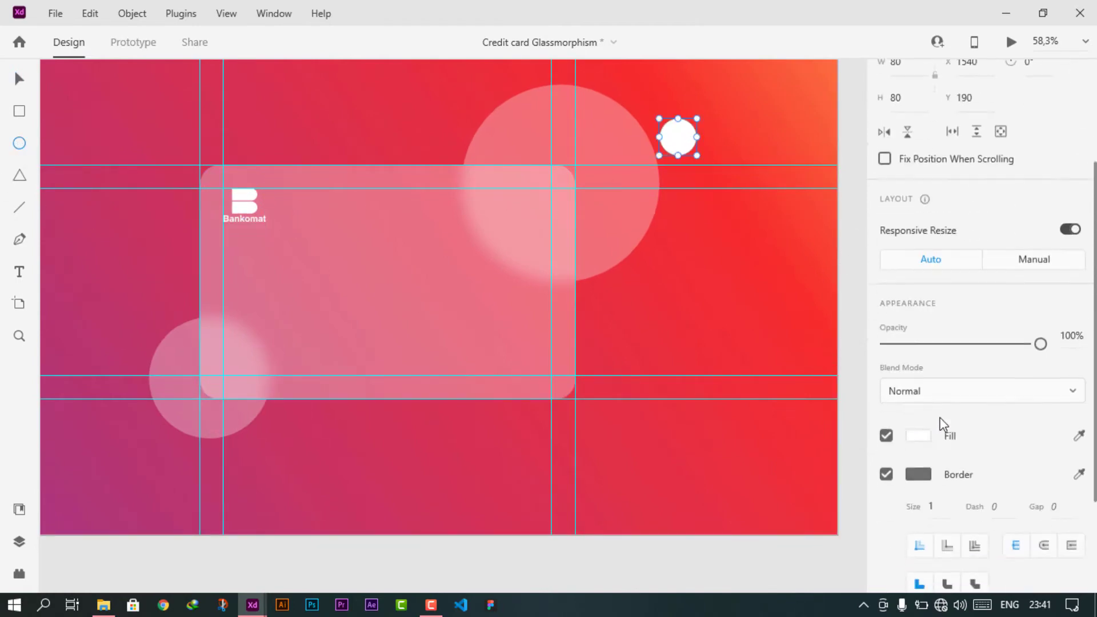
left_click(886, 476)
left_click(918, 436)
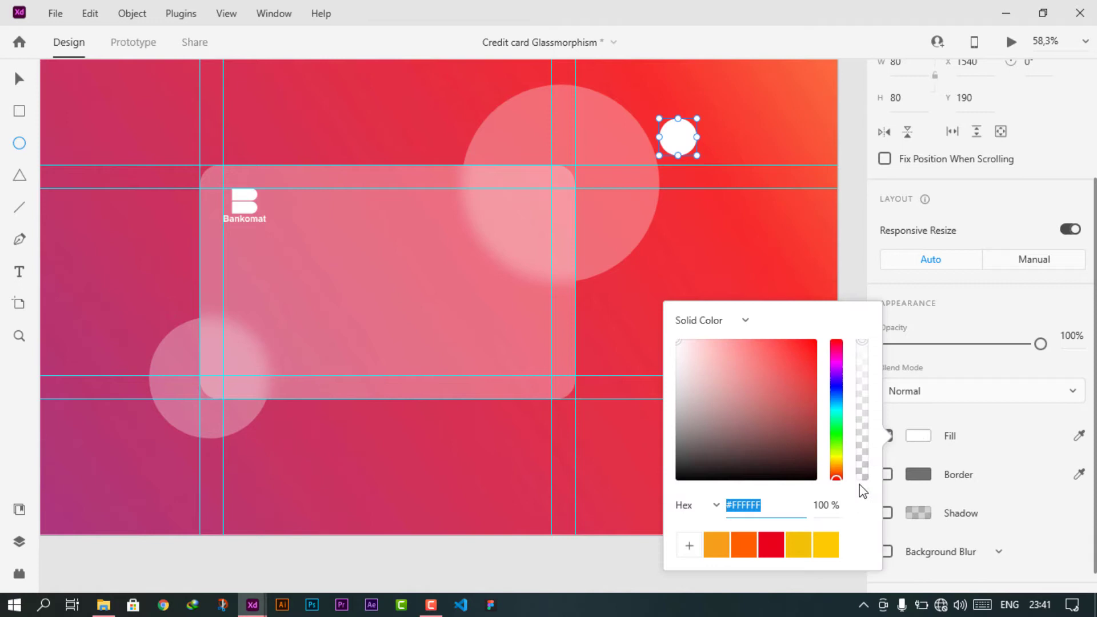
left_click(772, 543)
left_click_drag(692, 354, 650, 308)
left_click(16, 77)
- Duplicate the circle, shift the copy right to overlap, and colour it orange #FF5F00
key("ctrl+d")
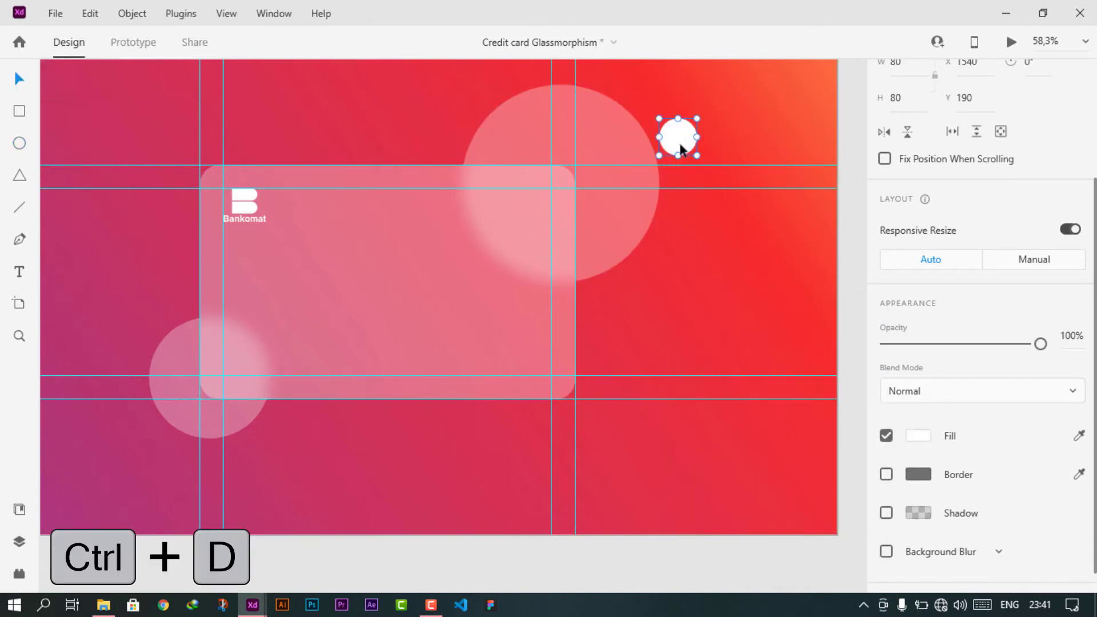
key("shift+Right")
key("shift+Right")
key("shift+Right")
key("shift+Right")
key("shift+Right")
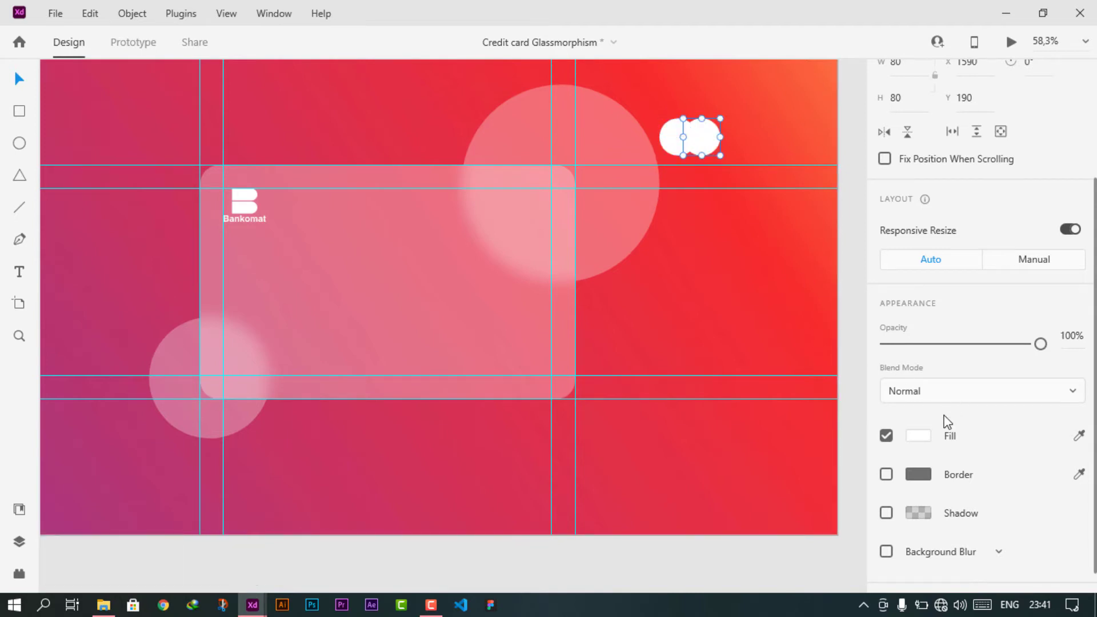
left_click(917, 436)
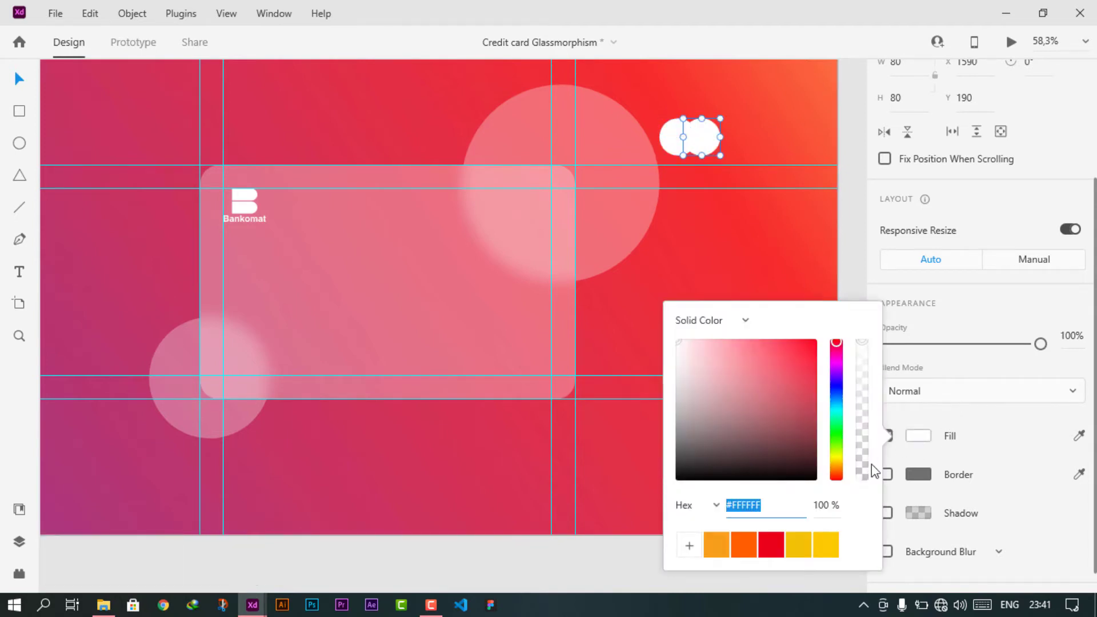
left_click(740, 544)
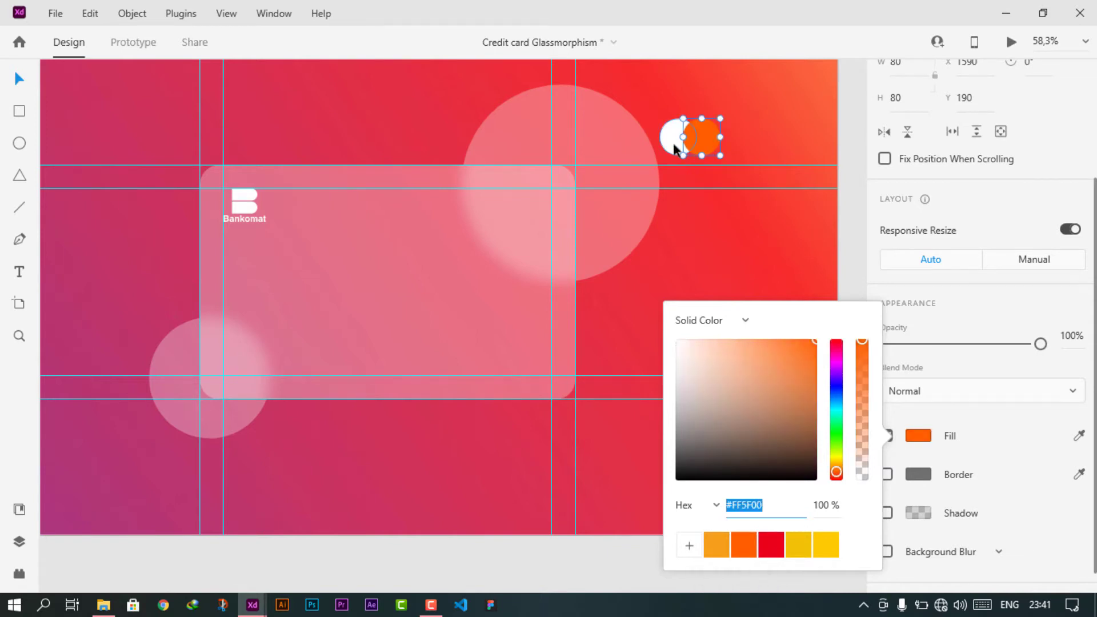
left_click(676, 150)
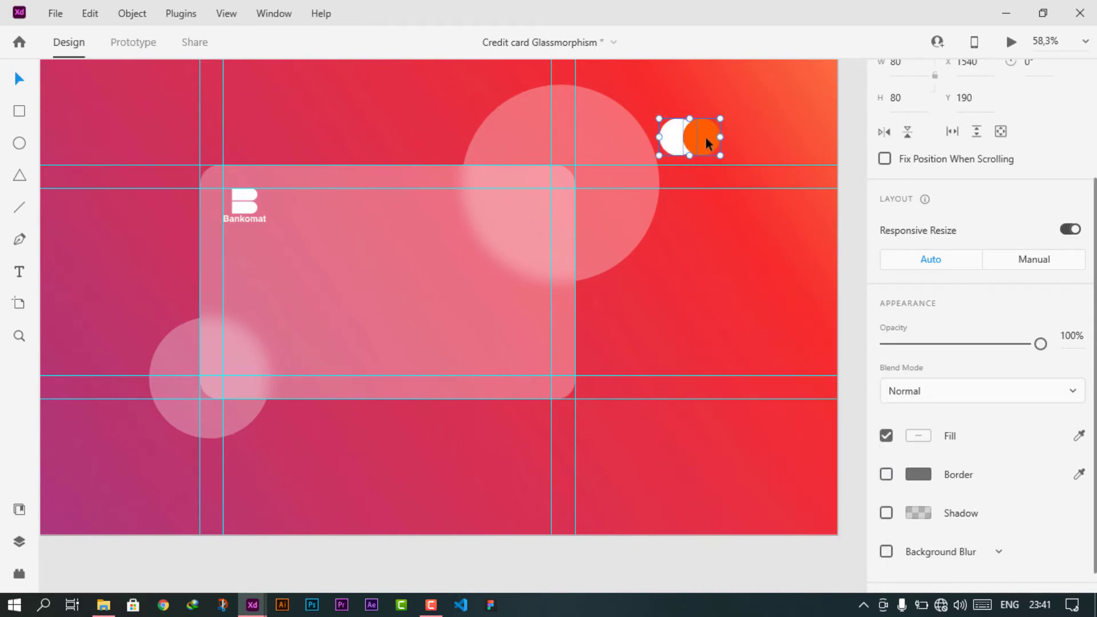
- Duplicate both circles and intersect the copies into an overlap lens
scroll(705, 138, "up", 5)
left_click_drag(784, 218, 780, 277)
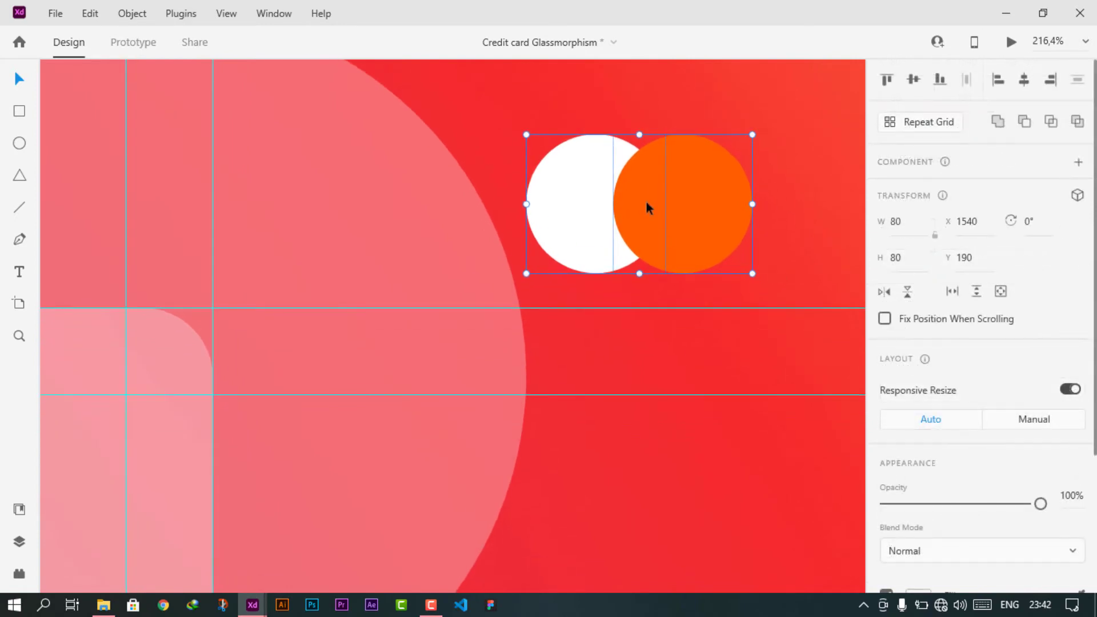
key("ctrl+d")
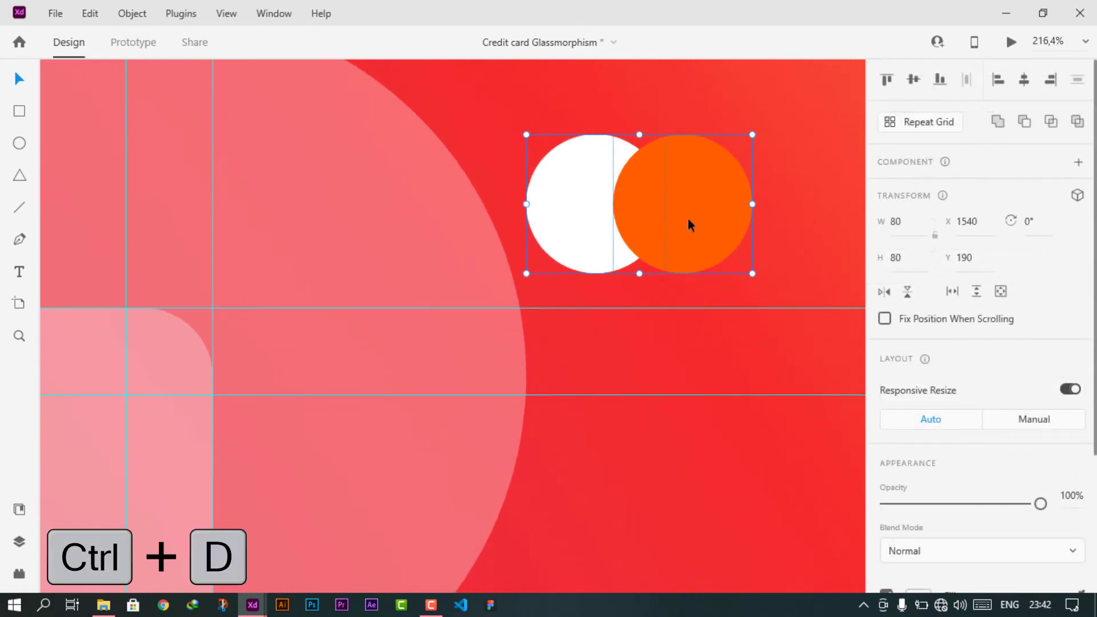
left_click(1052, 122)
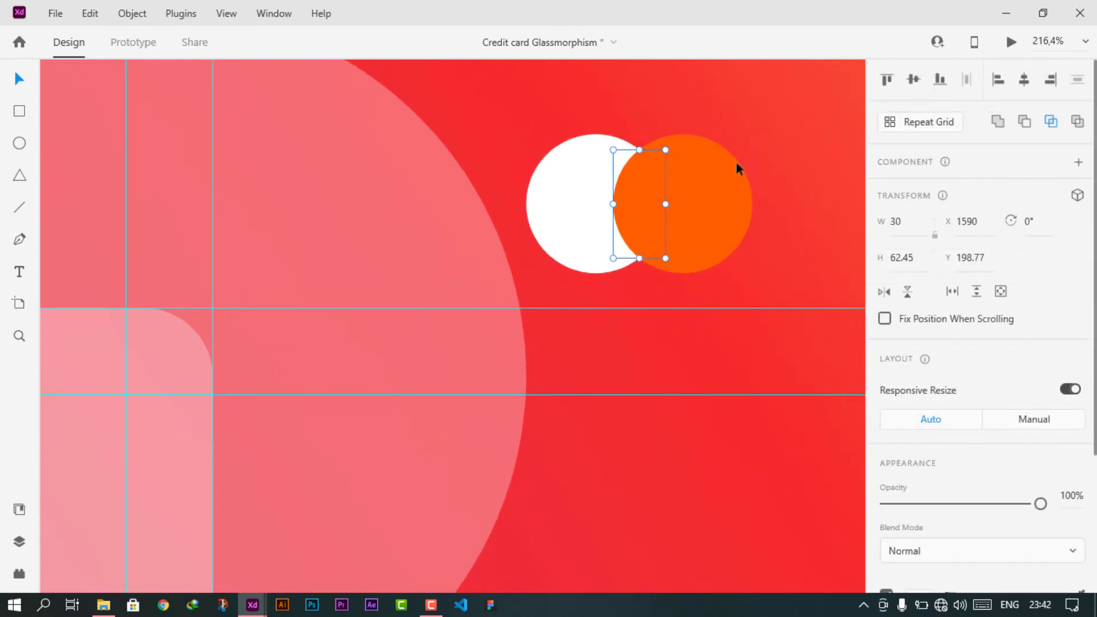
- Colour the left circle red #EB001B
double_click(705, 216)
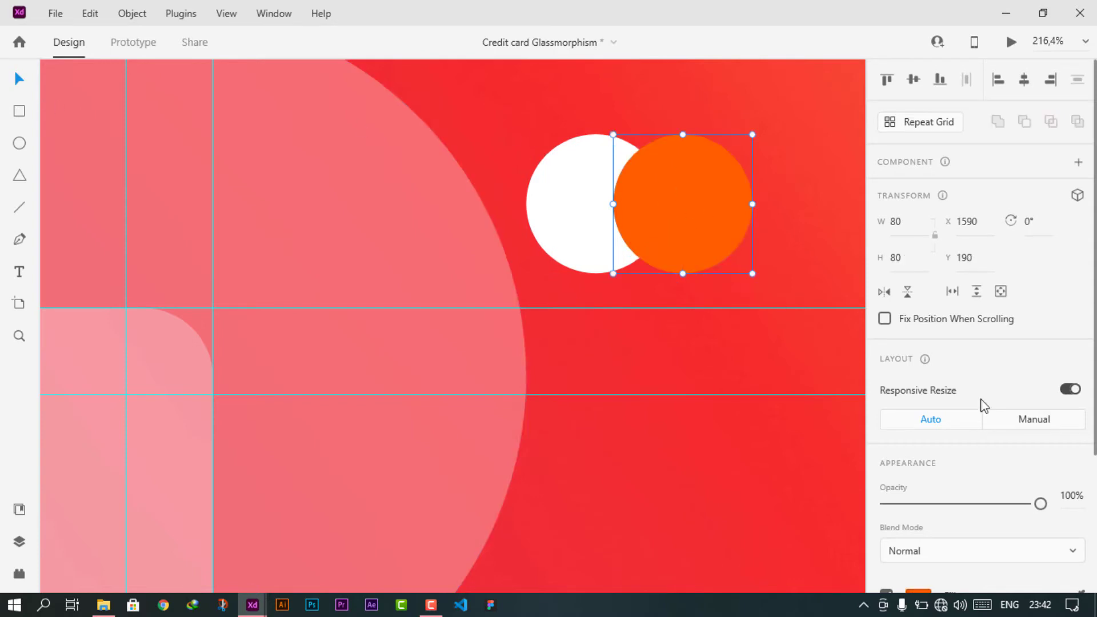
scroll(980, 417, "down", 3)
left_click(918, 438)
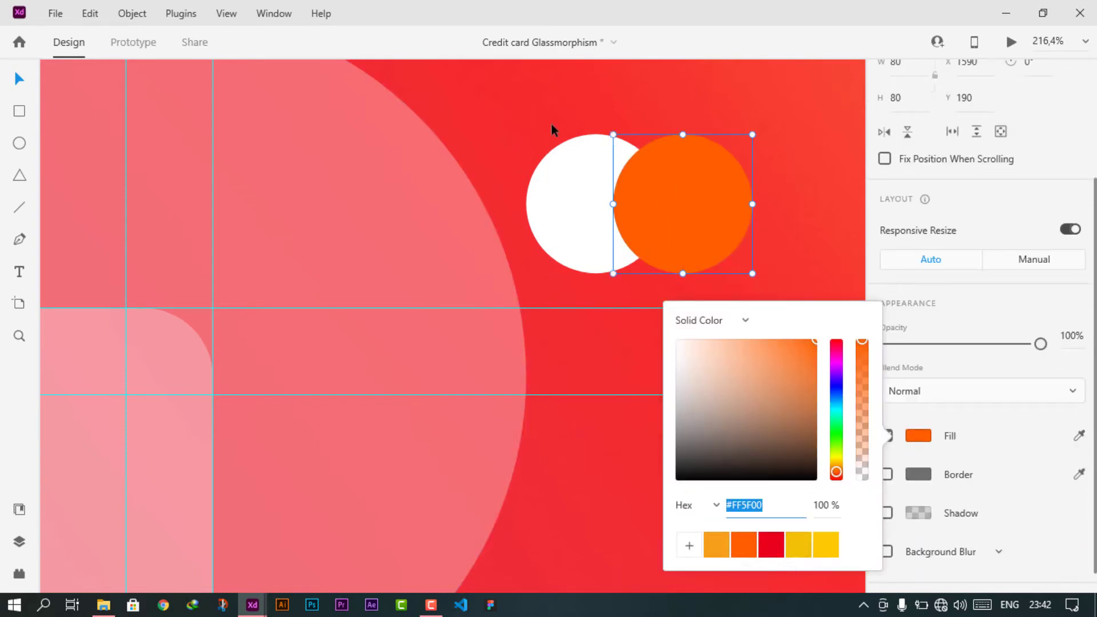
left_click(574, 195)
left_click(919, 437)
left_click(772, 549)
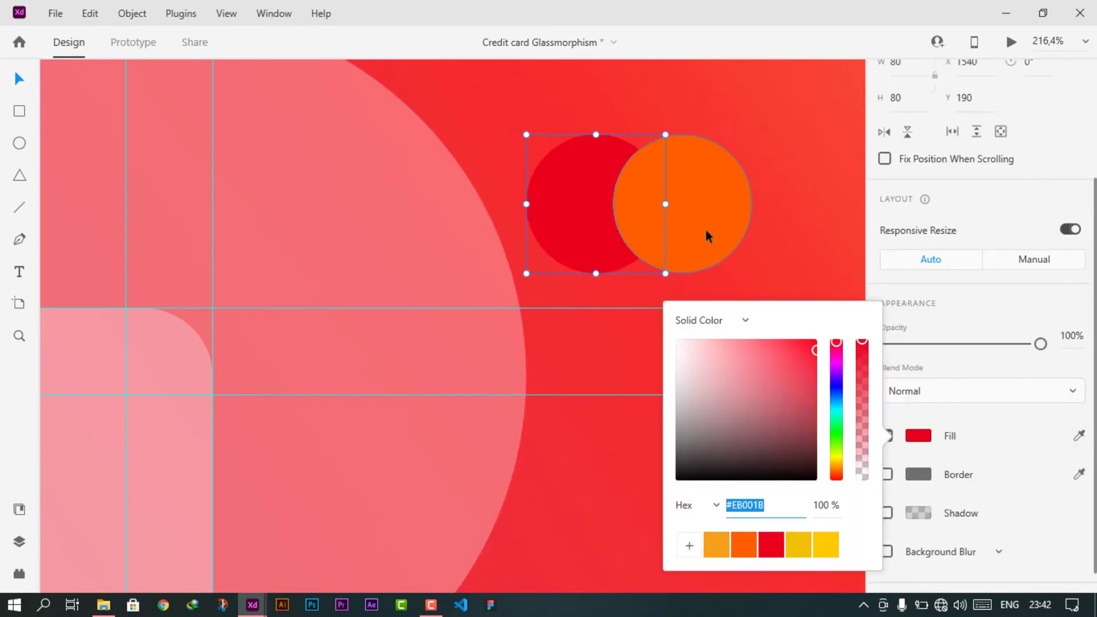
left_click(634, 205)
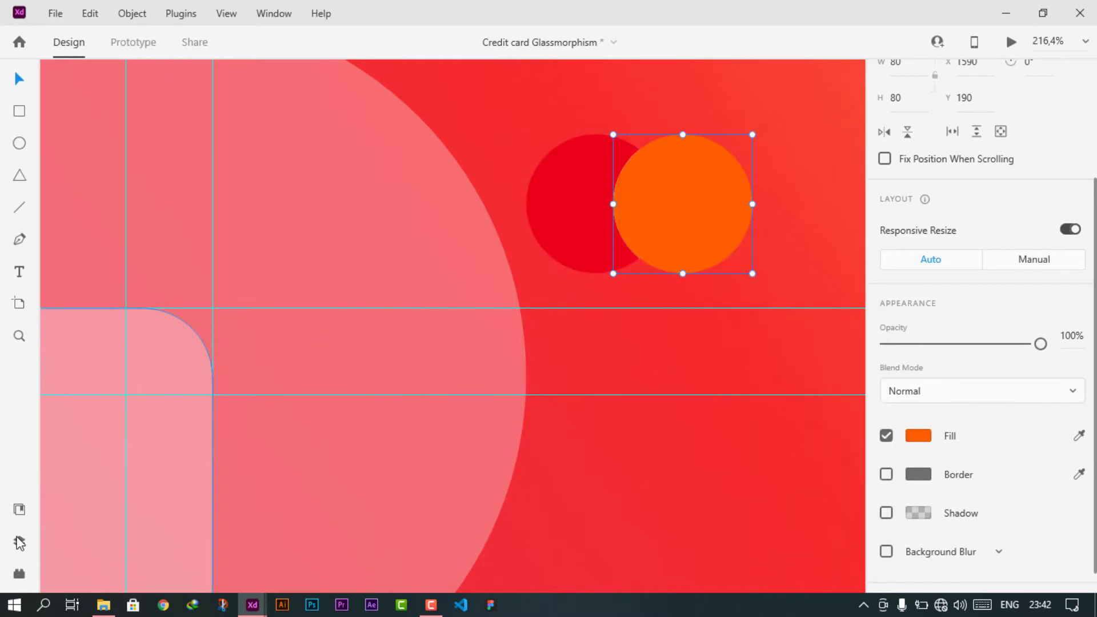
- Move the overlap lens above the circles in Layers and colour it orange
left_click(19, 542)
left_click_drag(78, 167, 103, 140)
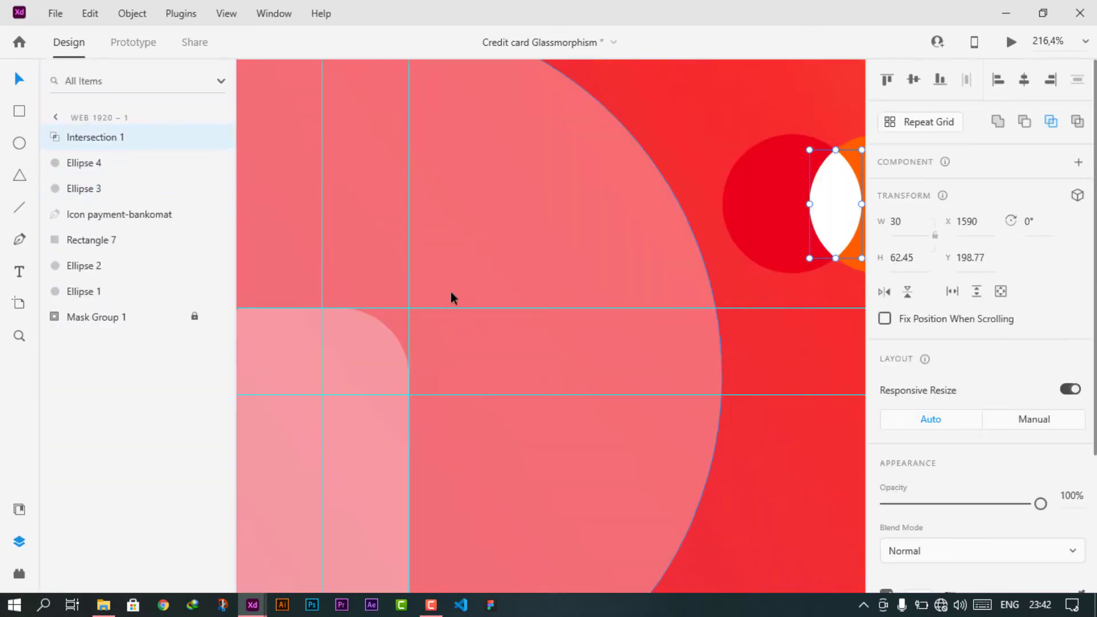
scroll(961, 405, "down", 3)
left_click(918, 410)
left_click(780, 476)
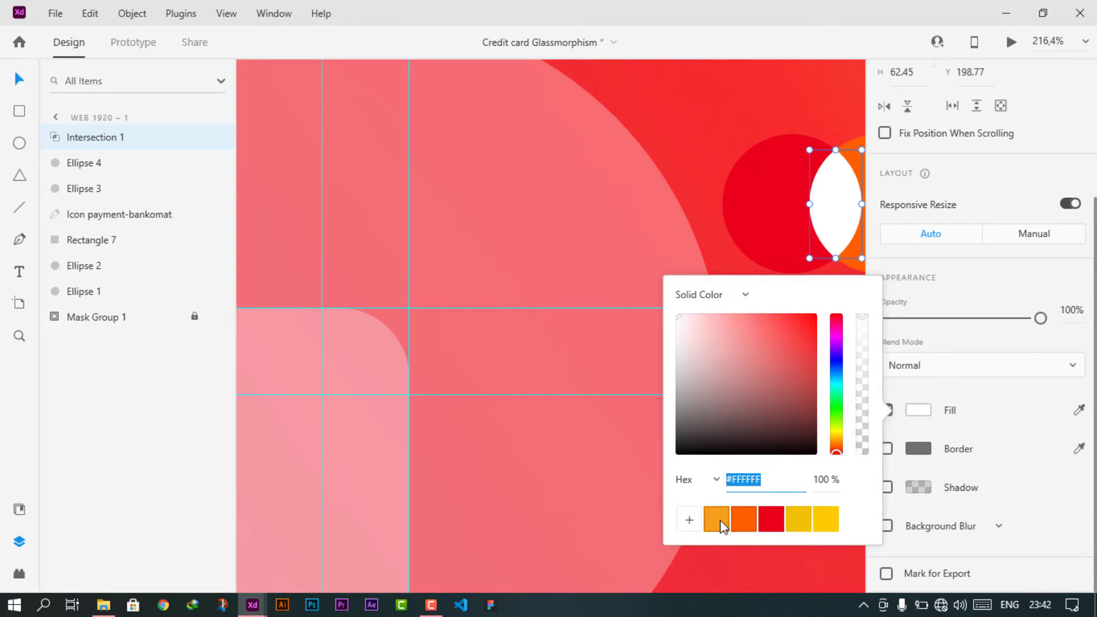
left_click(719, 520)
left_click(709, 150)
scroll(642, 162, "right", 5)
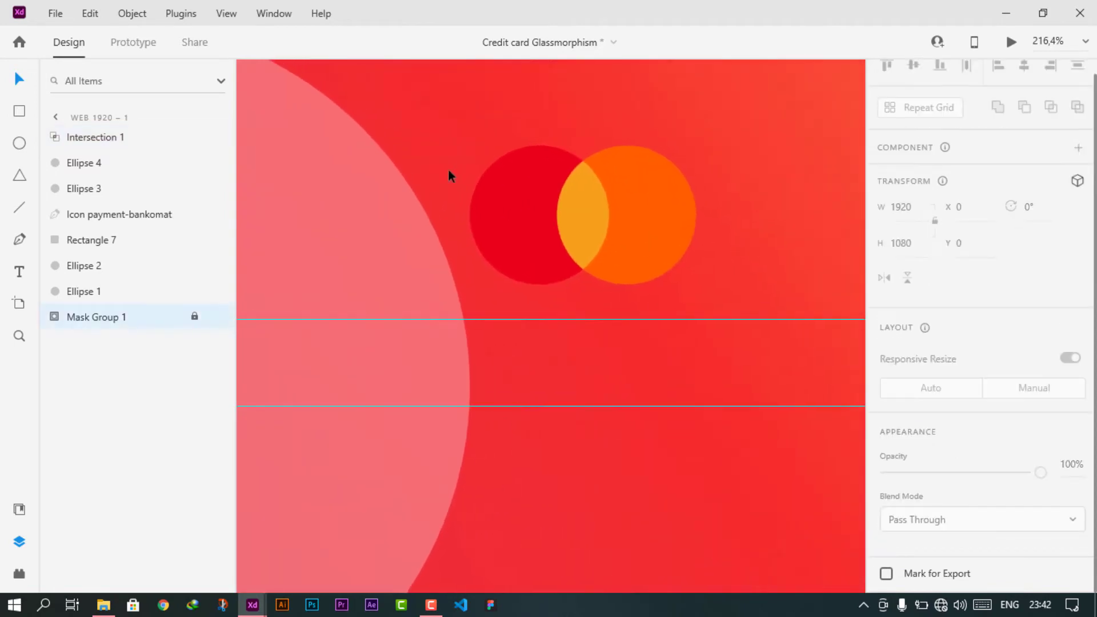
- Recolour the overlap lens red-orange
scroll(571, 245, "down", 3)
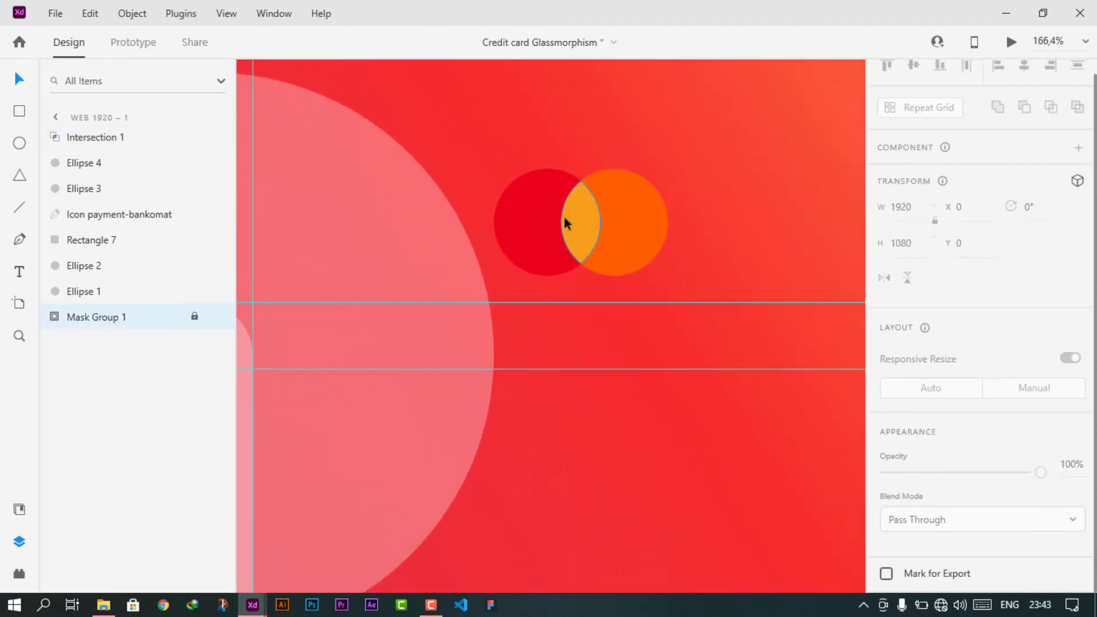
left_click(564, 217)
left_click(578, 221)
scroll(970, 411, "down", 3)
left_click(919, 421)
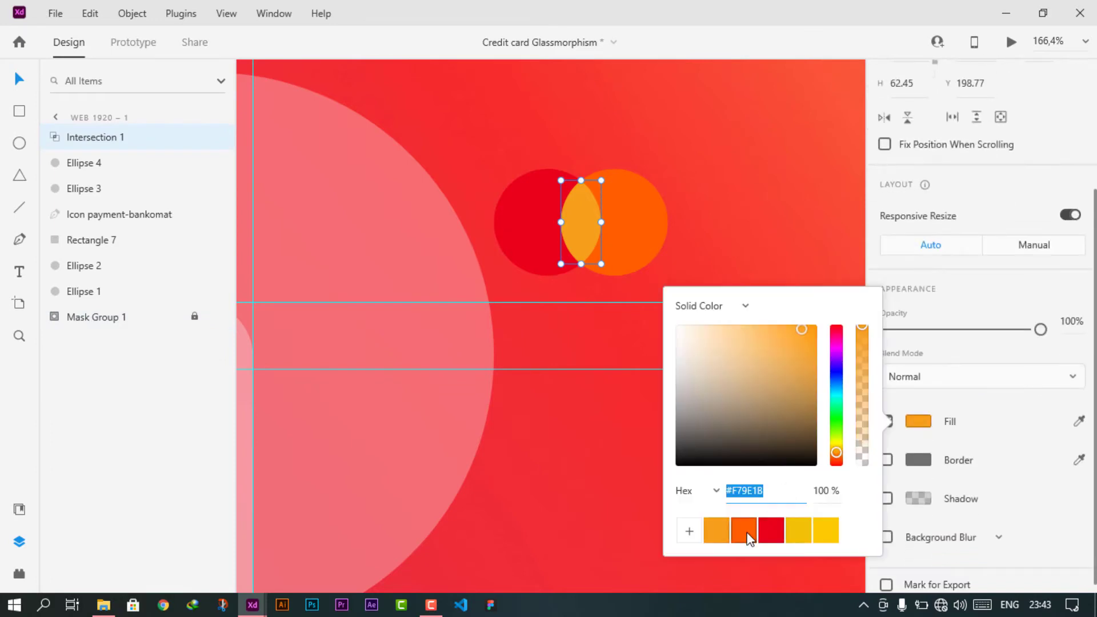
left_click(744, 530)
left_click(641, 220)
- Change the right-hand circle to orange #F79E1B
left_click(641, 220)
left_click(919, 422)
left_click(717, 529)
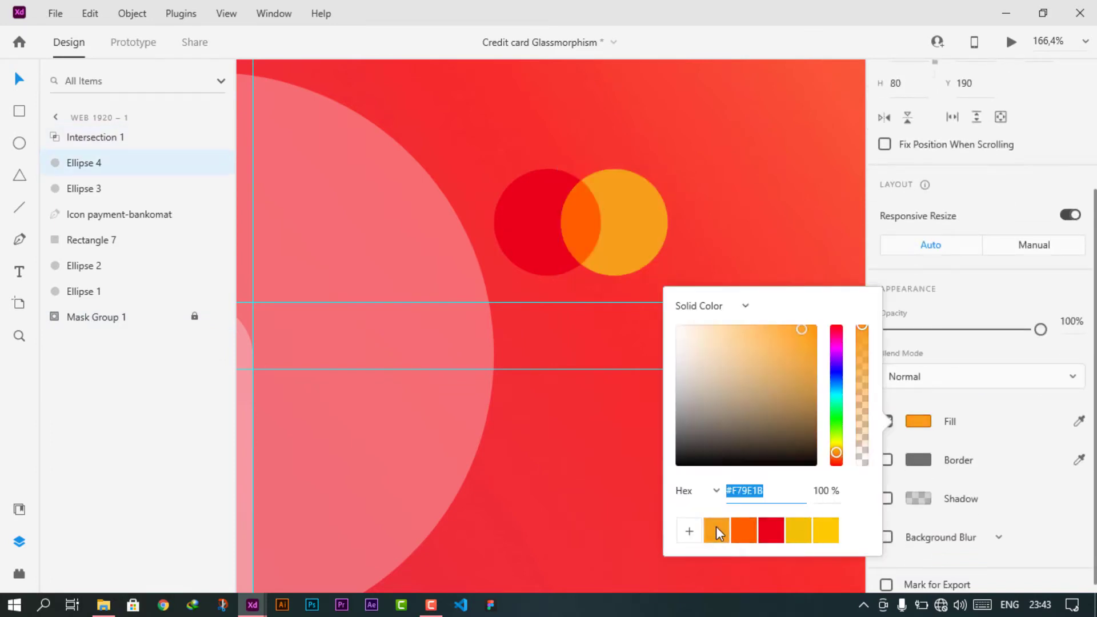
left_click(716, 234)
- Group the two circles and lens, then move the logo onto the glass card
left_click(630, 225)
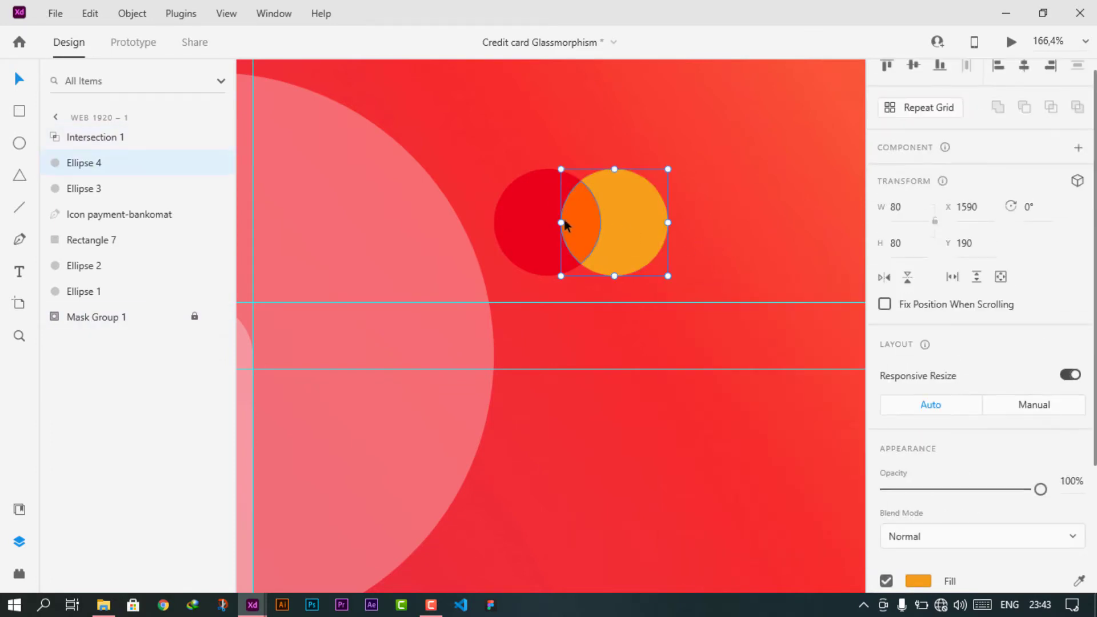
left_click(574, 218, "shift")
left_click(534, 219, "shift")
key("ctrl+g")
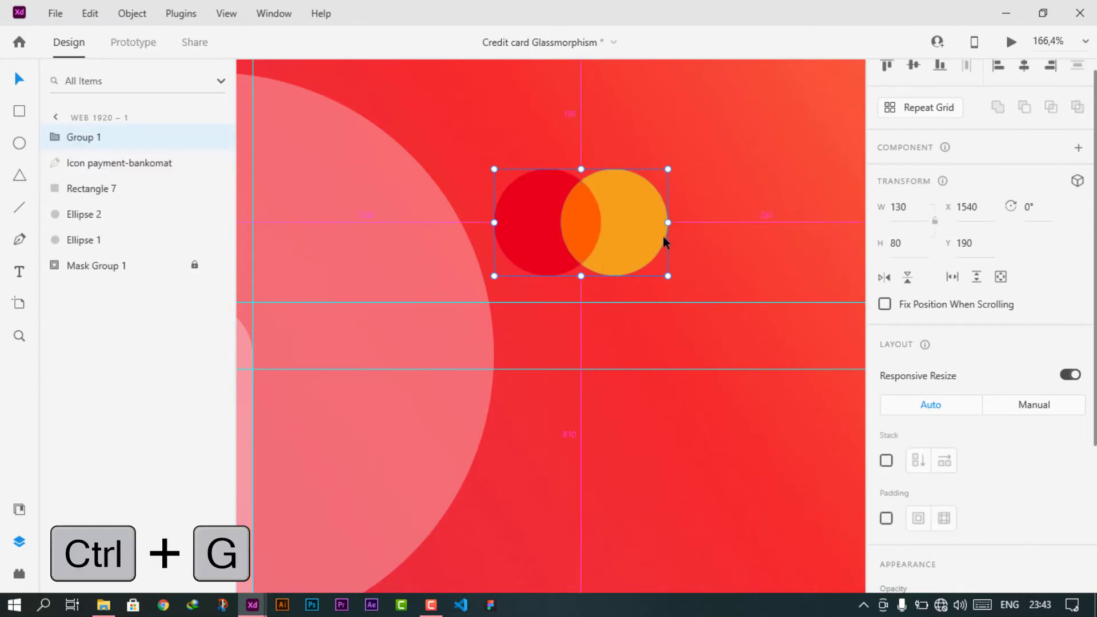
scroll(663, 234, "down", 5)
key("shift+Down")
key("shift+Down")
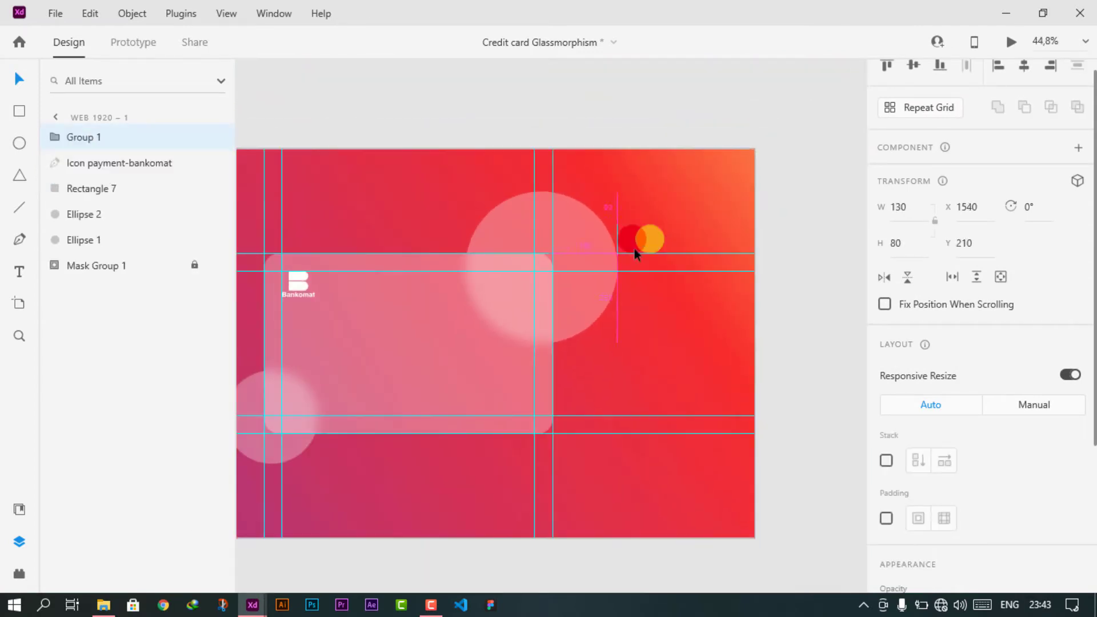
left_click_drag(635, 252, 519, 289)
- Rename the Group 1 layer to 'Master card logo'
scroll(519, 290, "up", 5)
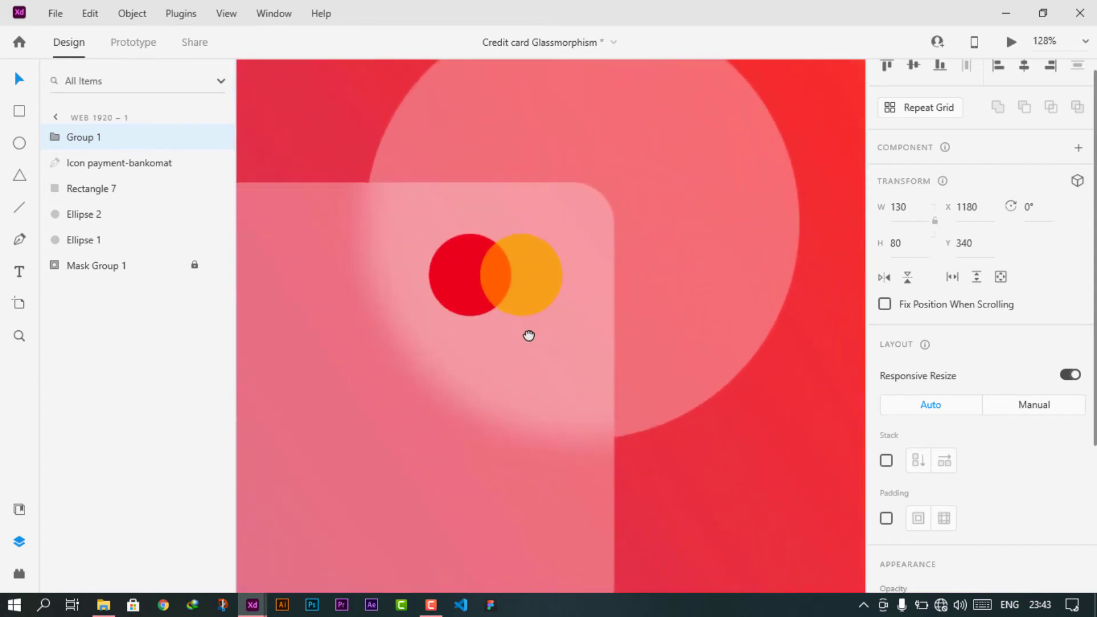
left_click_drag(529, 336, 629, 282)
scroll(598, 310, "down", 5)
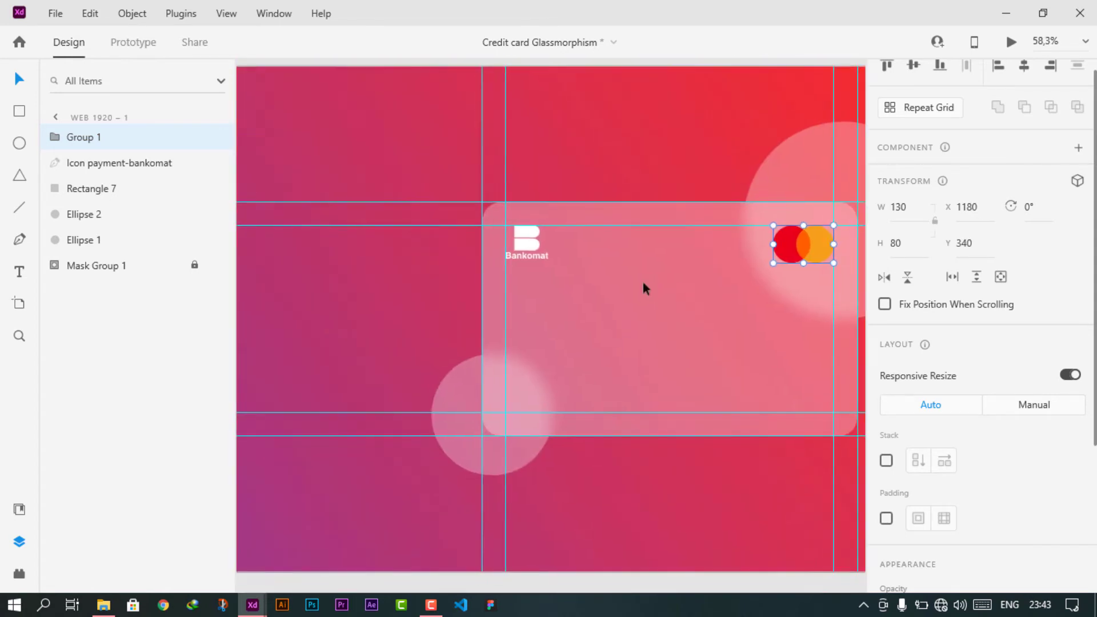
double_click(82, 138)
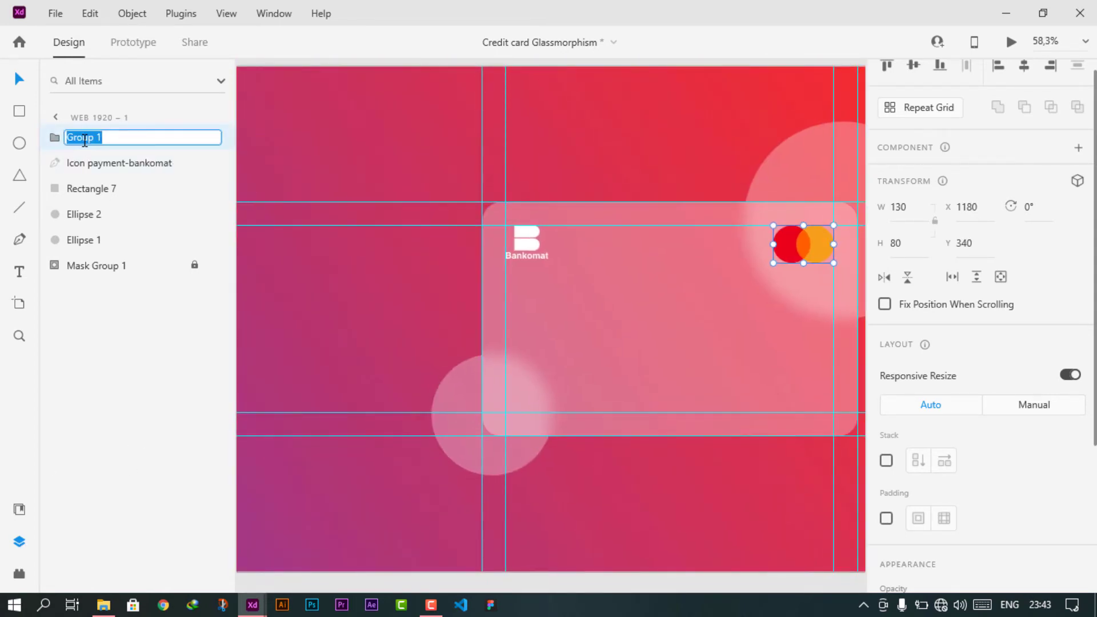
type("Master card logo")
key("Return")
- Move the mastercard text from the pasteboard onto the card under the logo
scroll(642, 319, "left", 3)
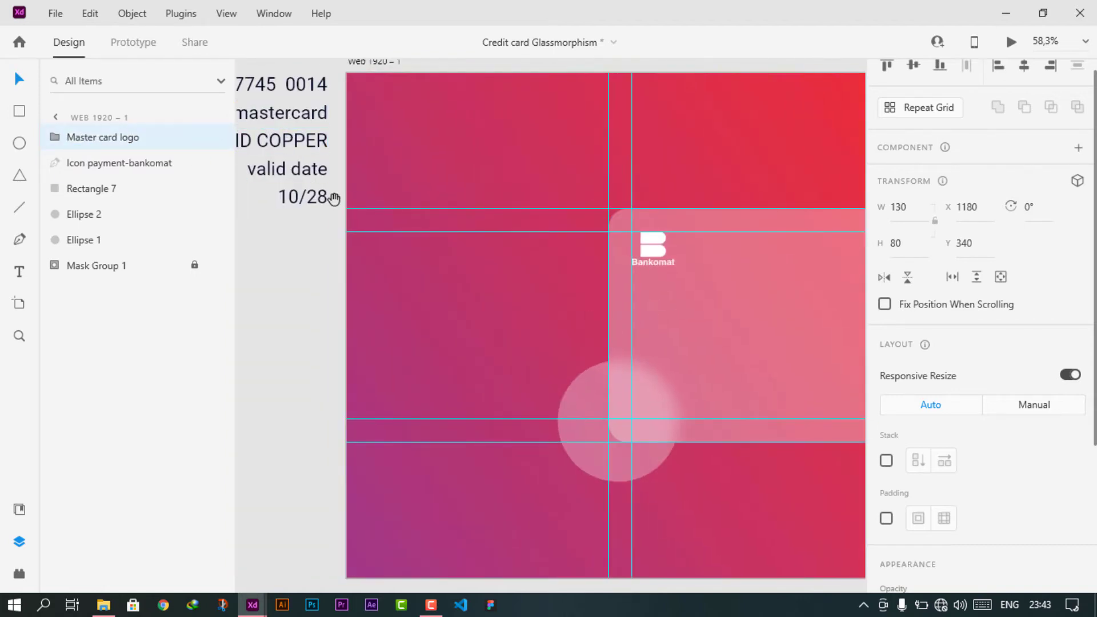
scroll(334, 198, "left", 2)
left_click(348, 130)
scroll(892, 372, "down", 1)
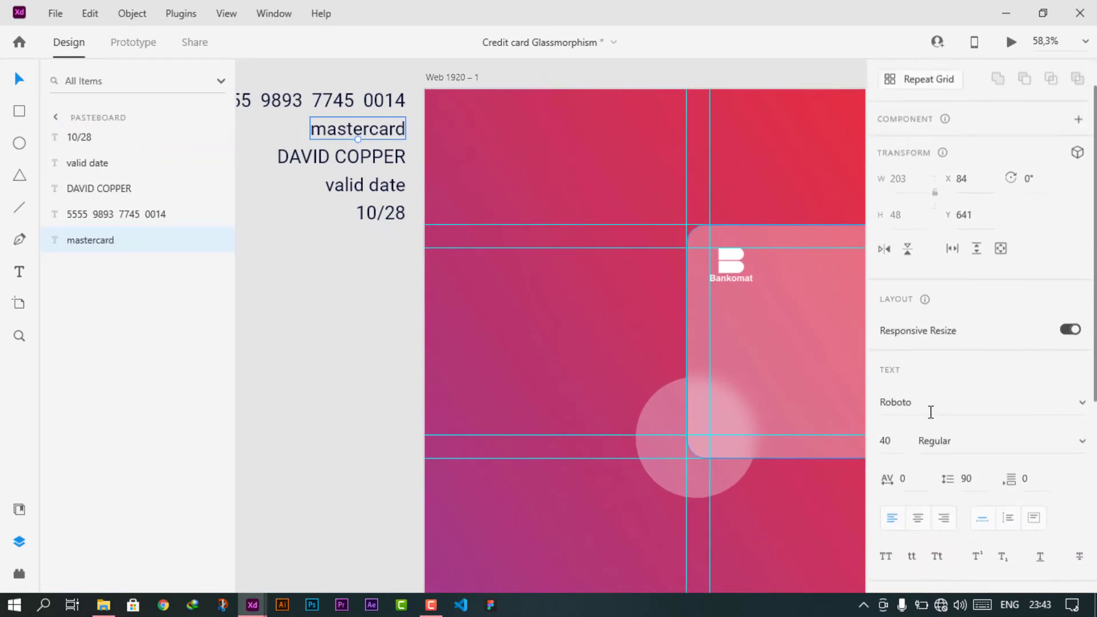
scroll(931, 412, "up", 1)
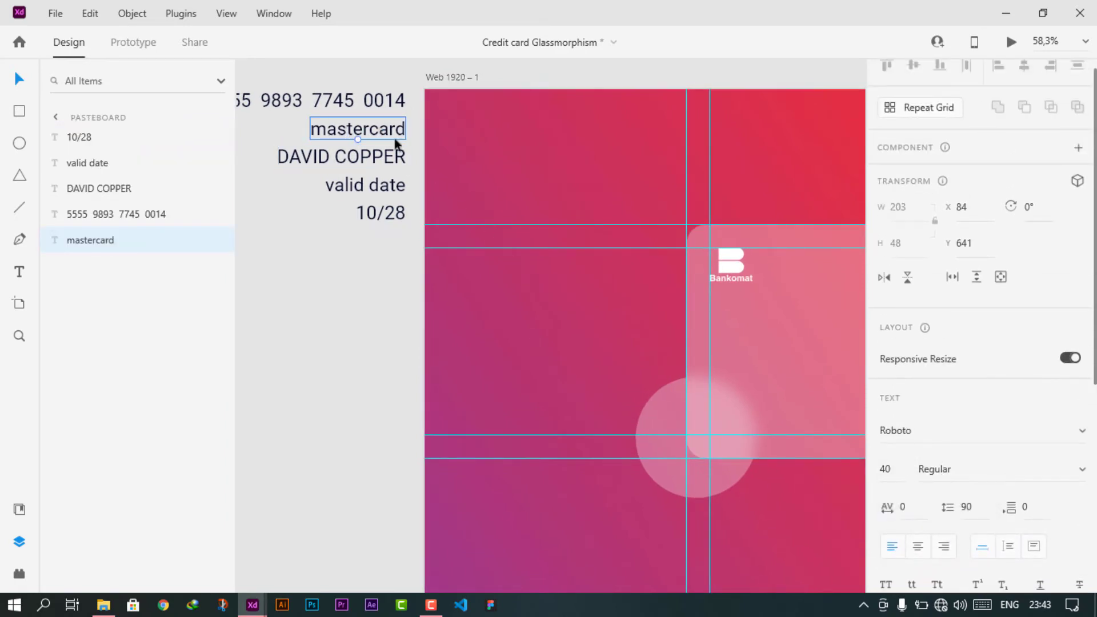
left_click_drag(395, 143, 849, 314)
scroll(849, 313, "right", 3)
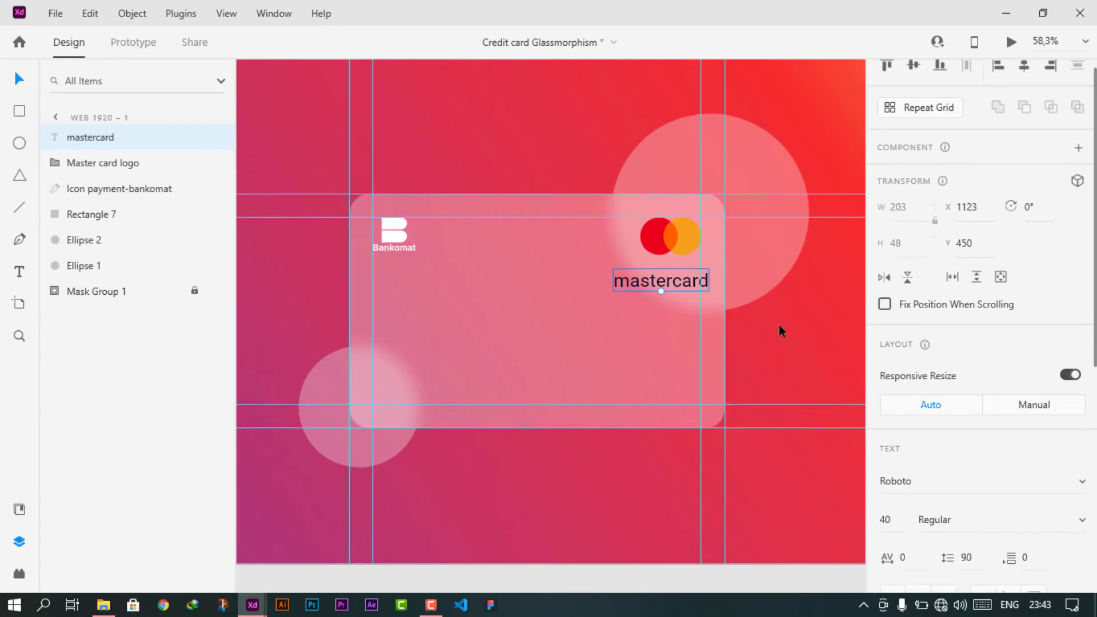
- Try font sizes for the mastercard text and move it up under the logo
left_click(895, 521)
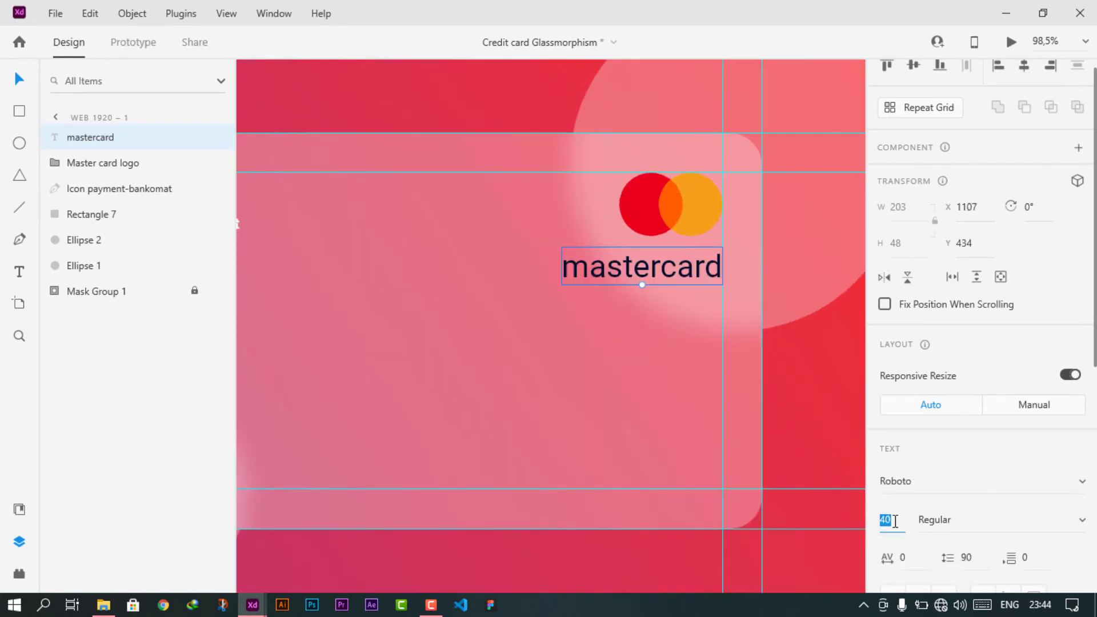
key("shift+Down")
key("shift+Down")
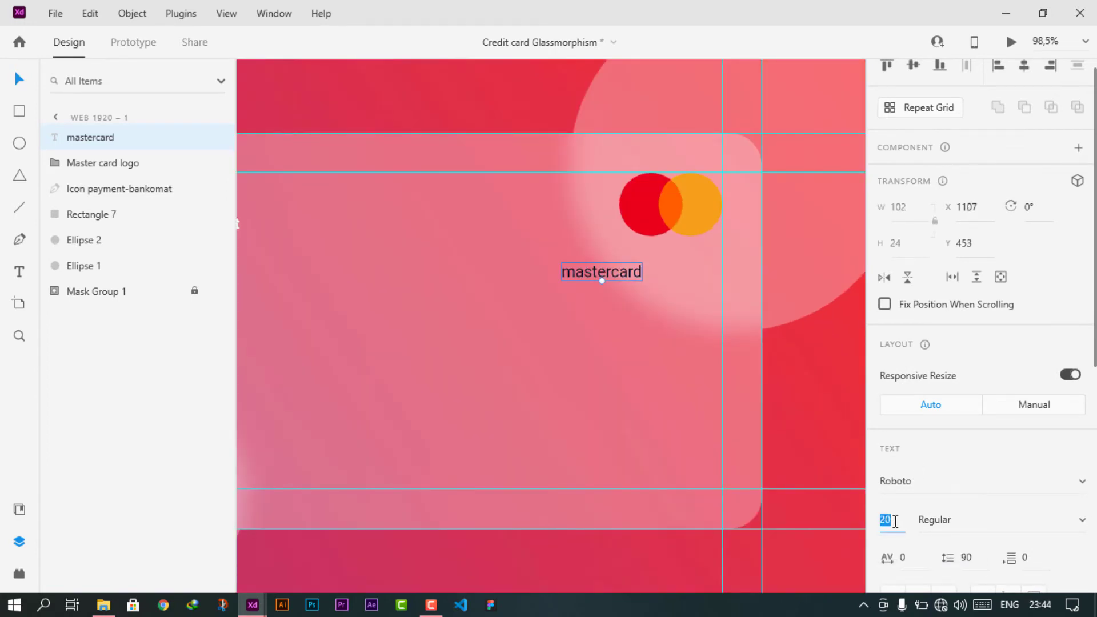
key("shift+Up")
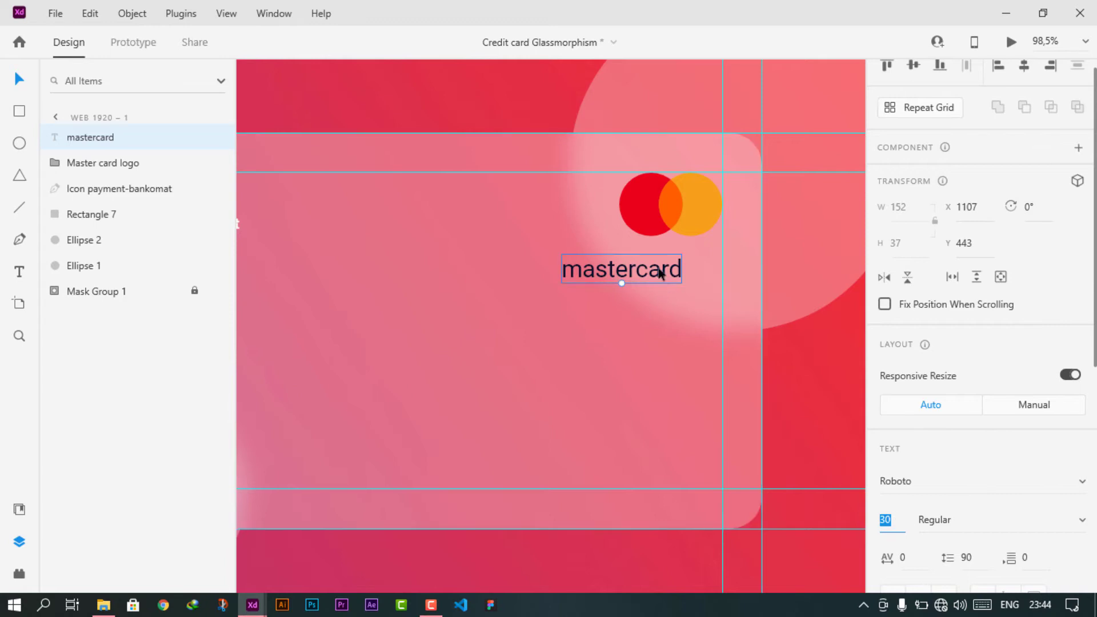
left_click_drag(622, 280, 701, 259)
key("Down")
key("Down")
key("Down")
key("Down")
key("Down")
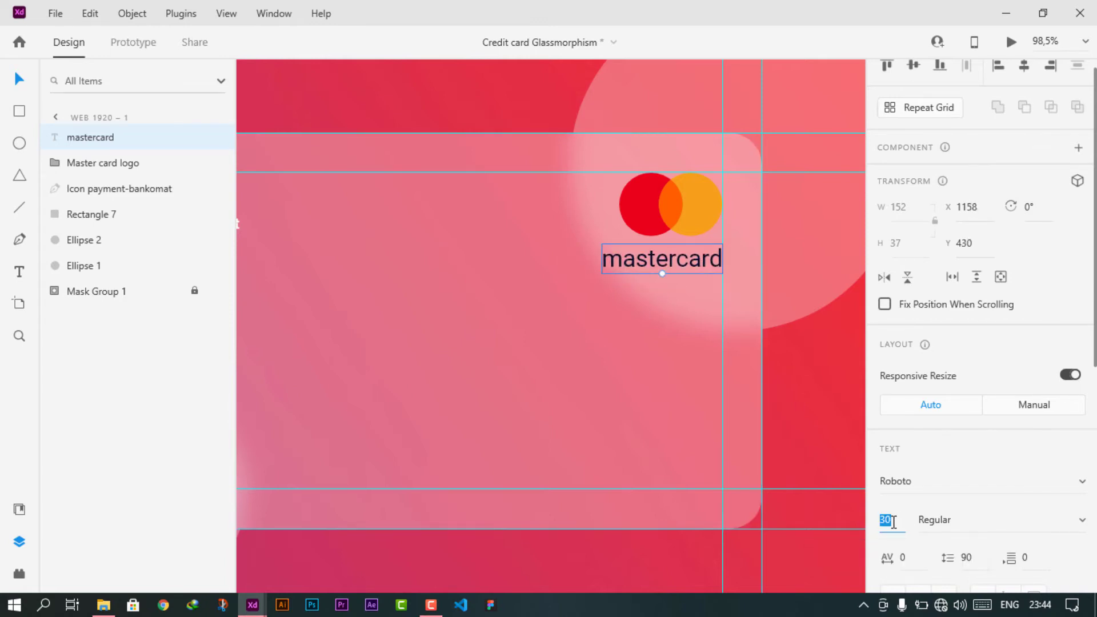
key("Up")
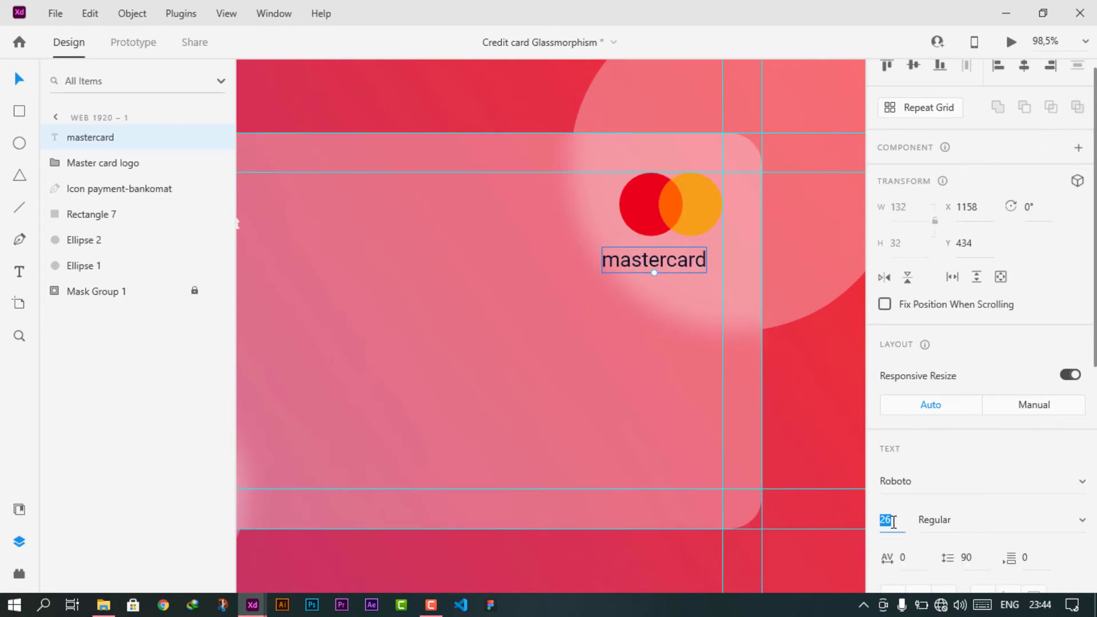
left_click_drag(645, 264, 655, 258)
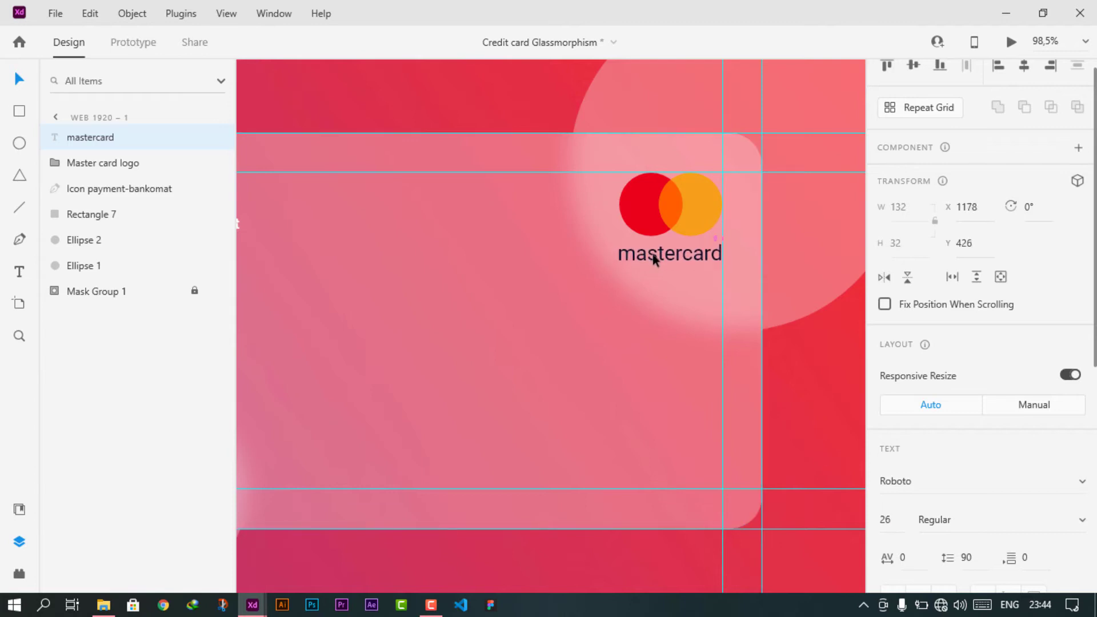
- Set the mastercard text to size 24 and centre it under the logo
left_click(900, 520)
type("24")
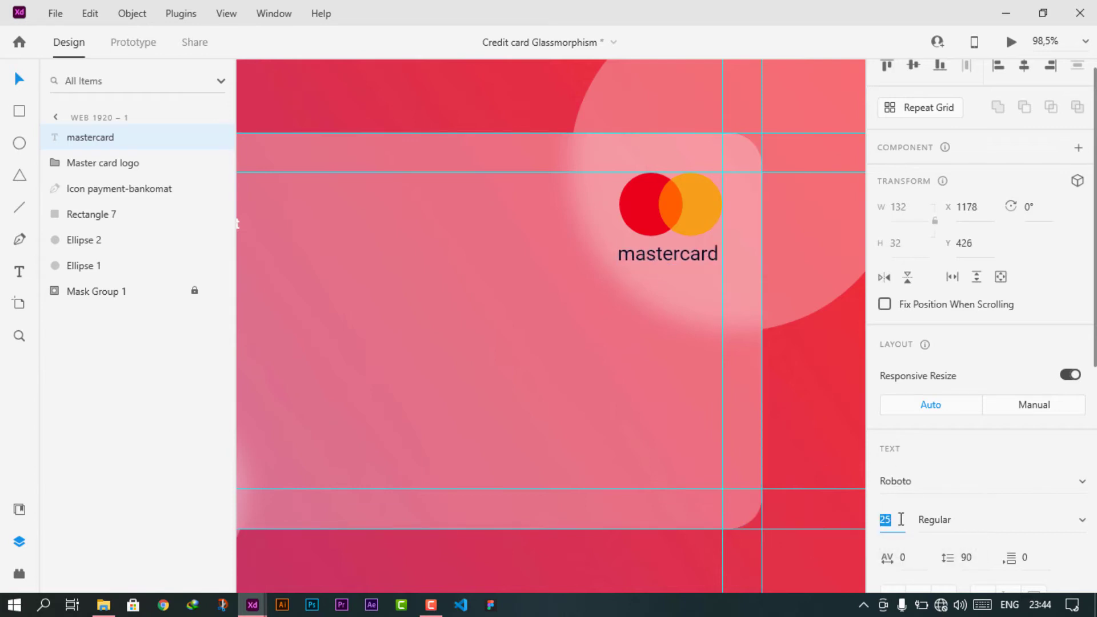
key("Return")
left_click_drag(673, 252, 674, 257)
scroll(714, 269, "up", 5)
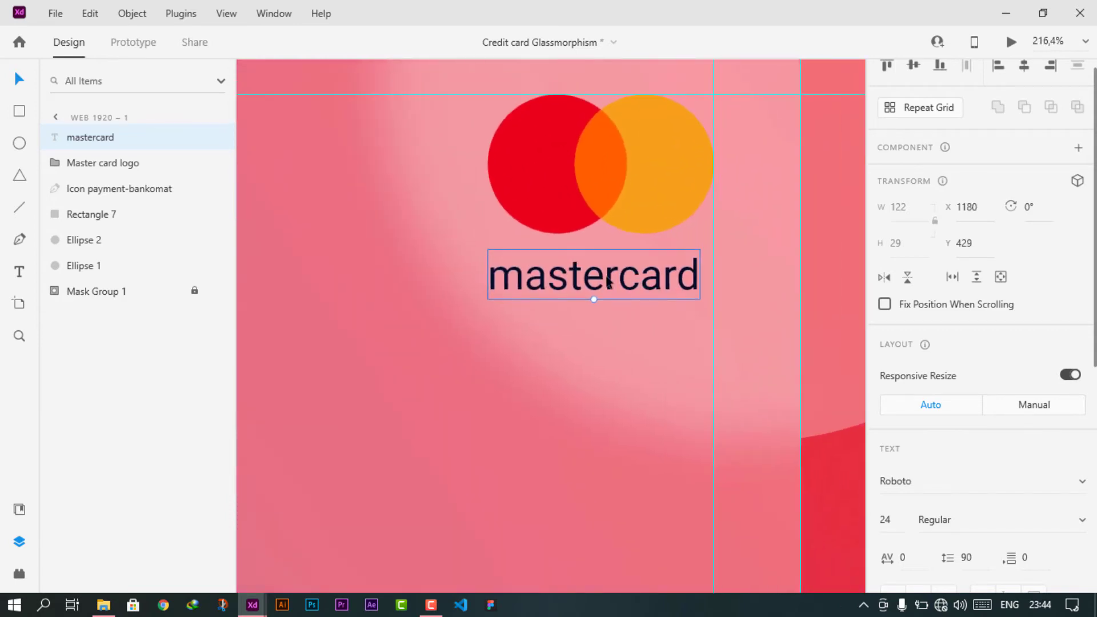
left_click_drag(592, 293, 617, 283)
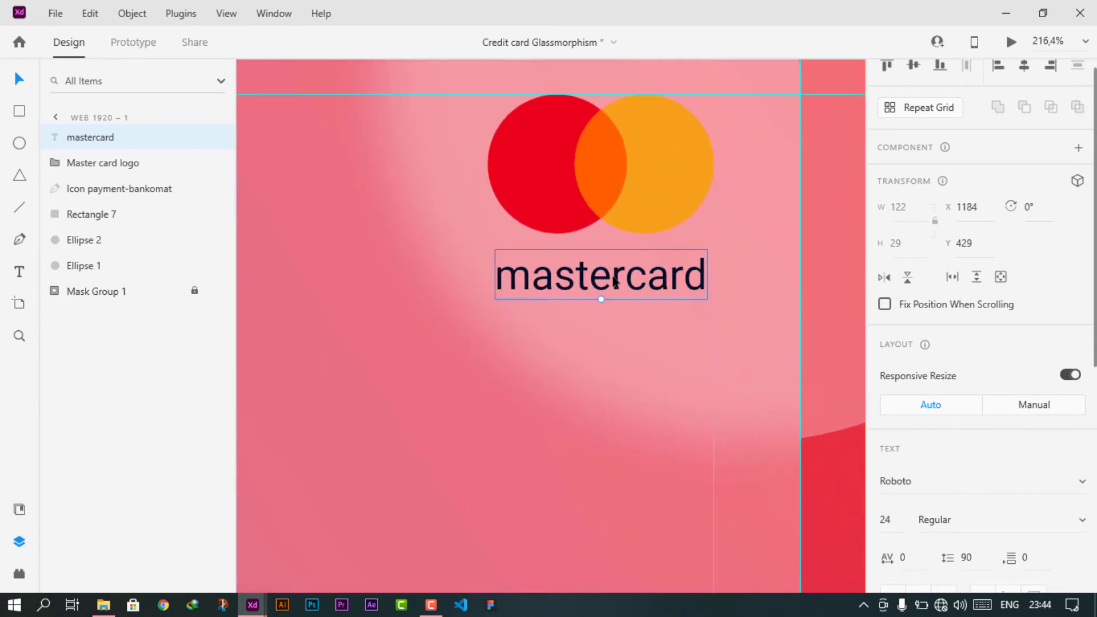
- Make the mastercard text white #FFFFFF
left_click(617, 282)
scroll(921, 484, "down", 7)
left_click(919, 414)
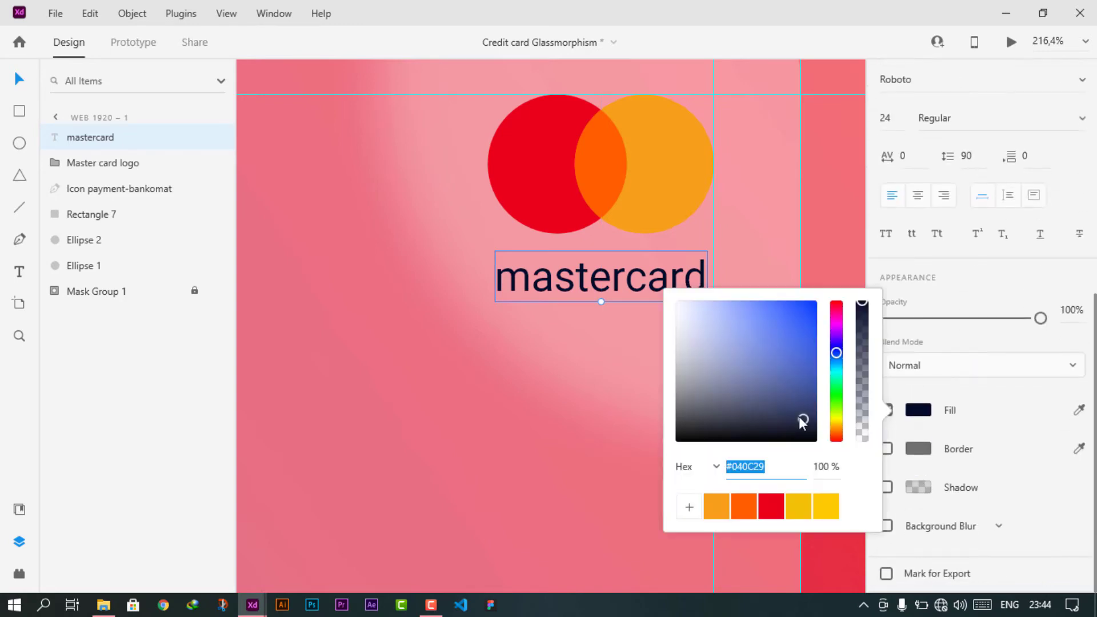
left_click_drag(699, 407, 658, 274)
- Group the Master card logo with the mastercard label
left_click(642, 200)
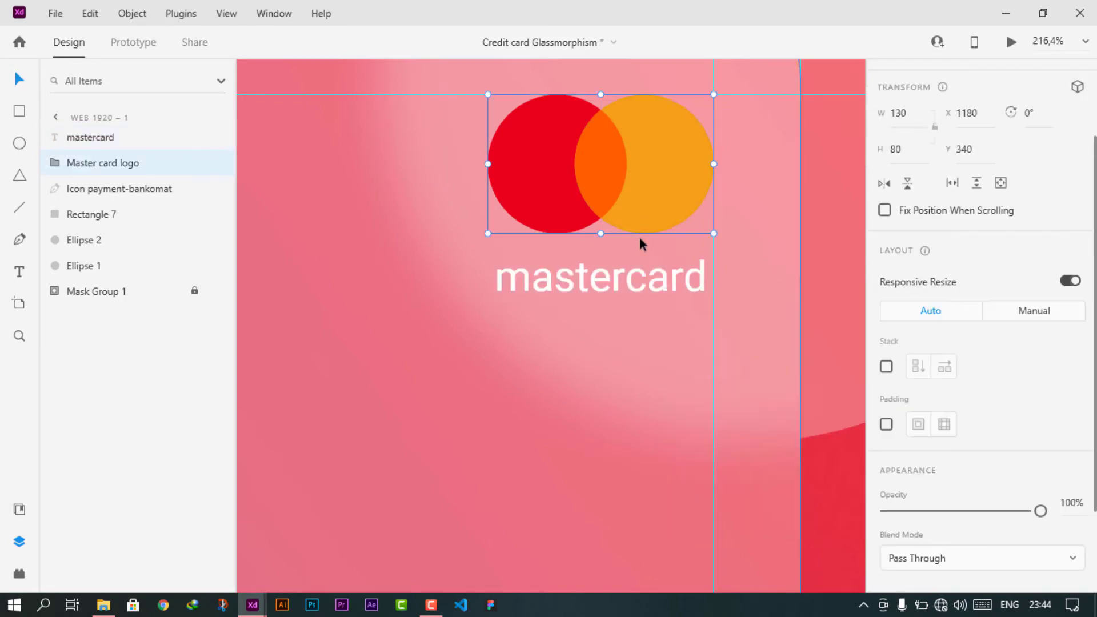
scroll(639, 243, "down", 6)
left_click(671, 266, "shift")
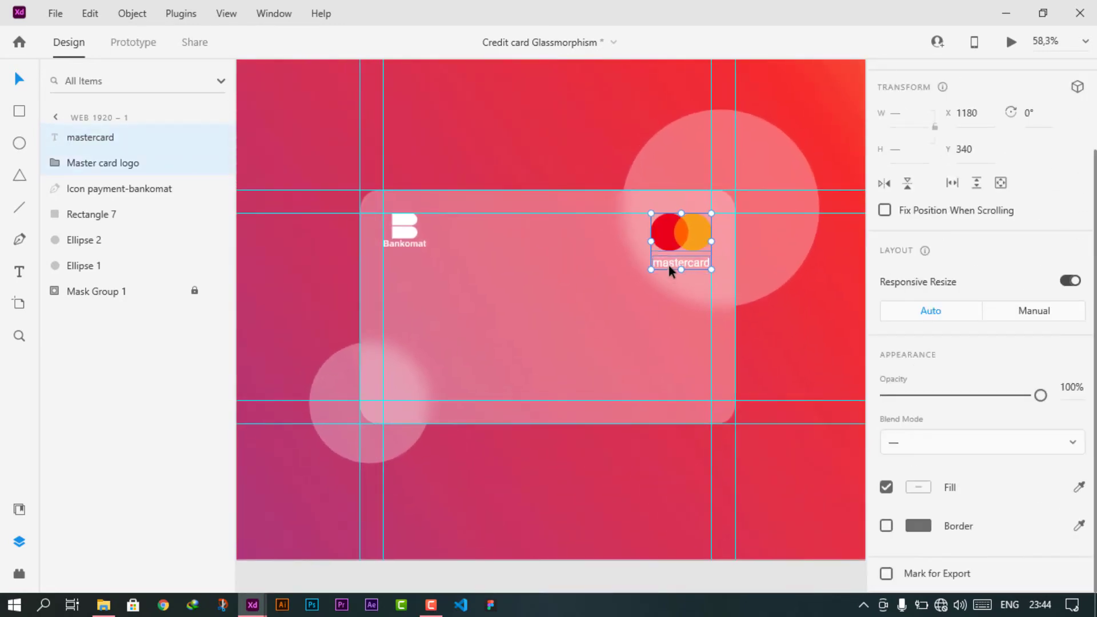
key("ctrl+g")
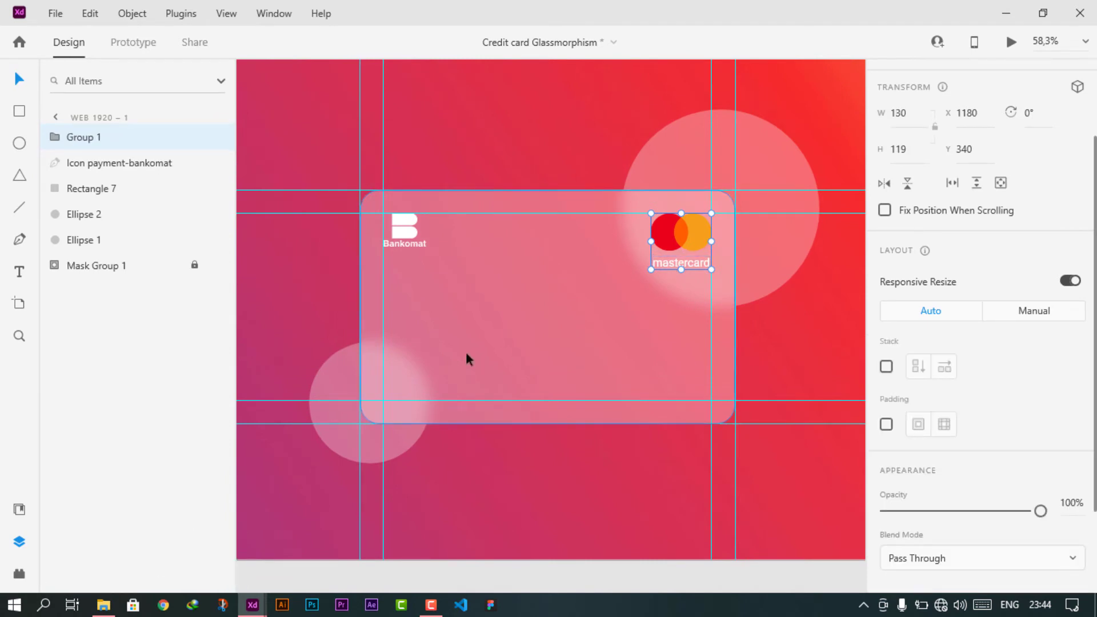
- Move the cardholder name text onto the card's lower-left corner
left_click(19, 542)
scroll(424, 338, "left", 3)
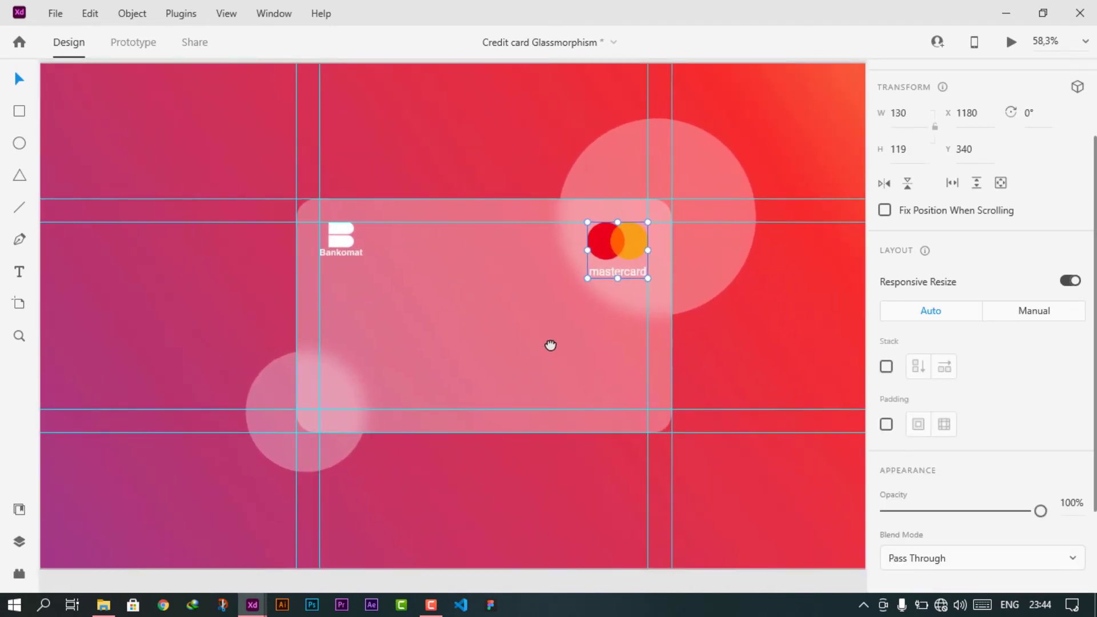
left_click_drag(561, 285, 606, 285)
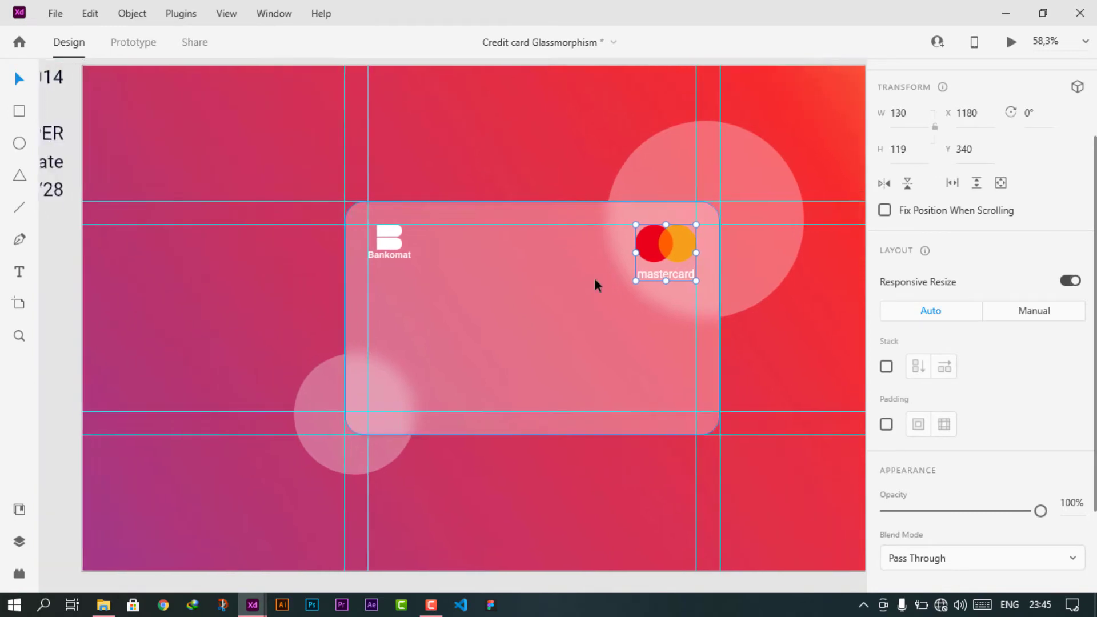
scroll(563, 284, "down", 3)
scroll(510, 287, "left", 2)
left_click_drag(333, 188, 543, 341)
- Make the cardholder name text white #FFFFFF
scroll(590, 348, "up", 5)
scroll(521, 355, "right", 2)
scroll(897, 421, "down", 4)
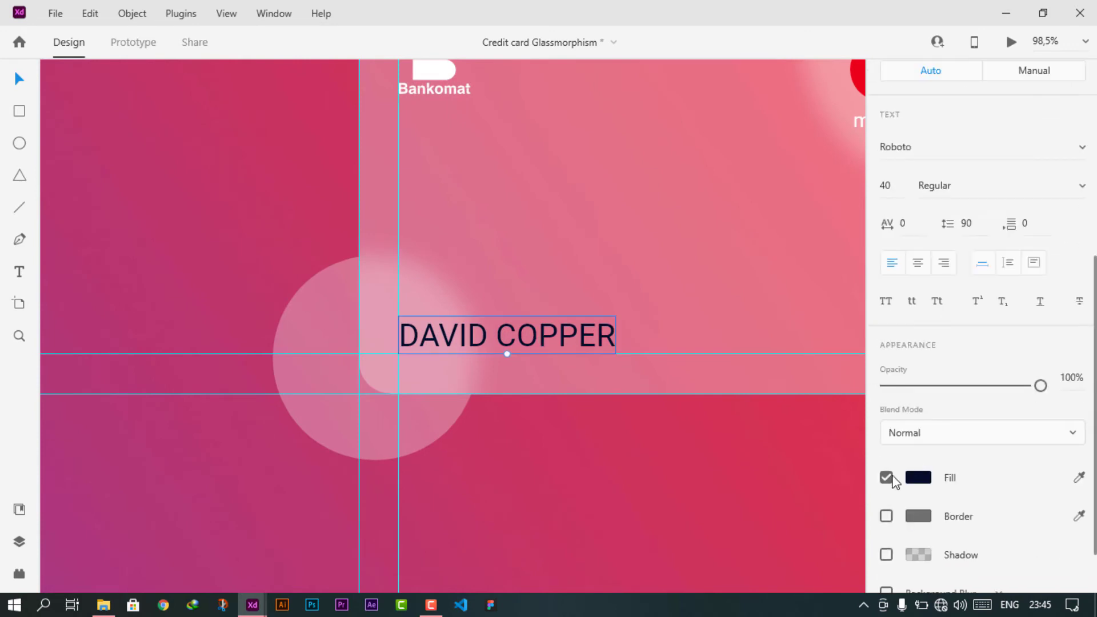
left_click(919, 478)
left_click_drag(757, 398, 629, 337)
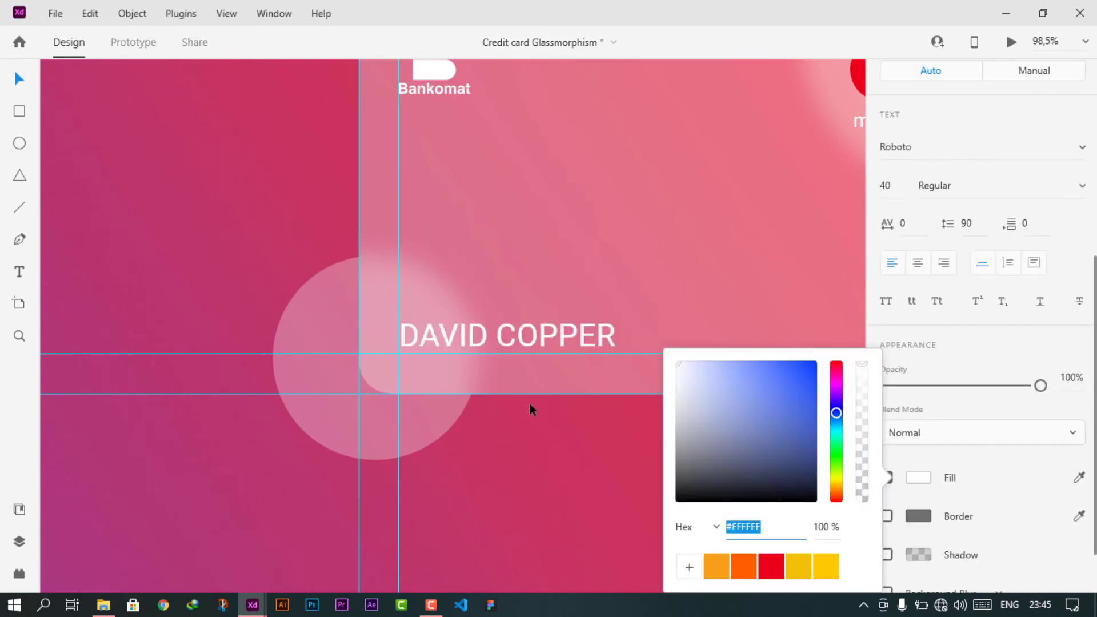
left_click(981, 495)
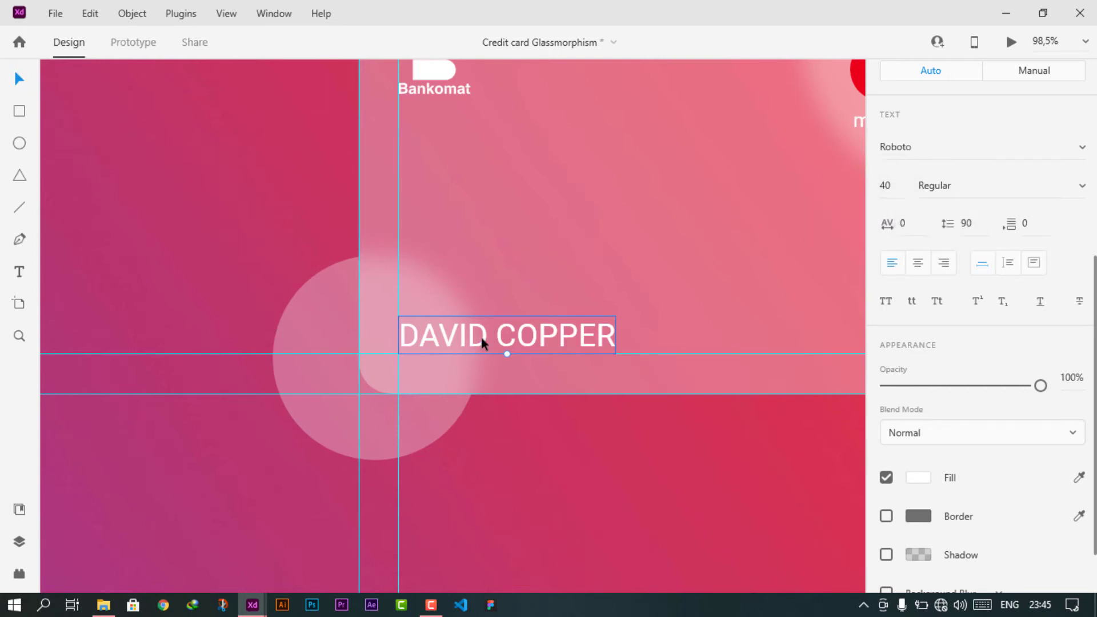
- Draw a rectangle on the background left of the card
scroll(482, 337, "down", 2, "ctrl")
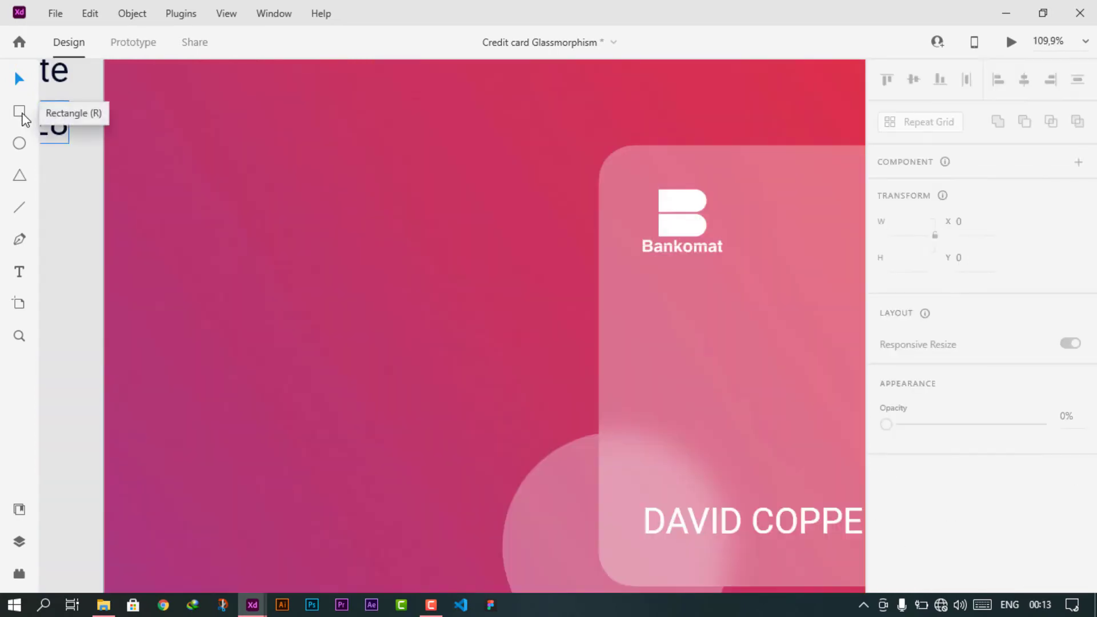
left_click(18, 111)
mouse_move(229, 266)
left_mouse_down()
mouse_move(362, 319)
mouse_move(343, 332)
left_mouse_up()
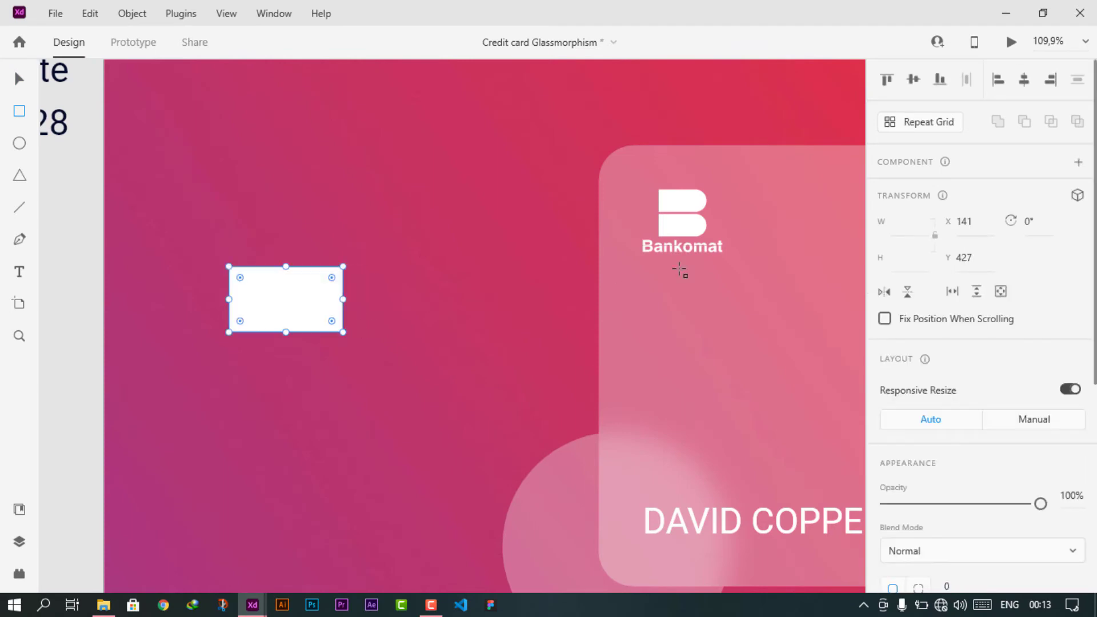
- Size the rectangle 100 × 70 and round its corners
left_click(19, 79)
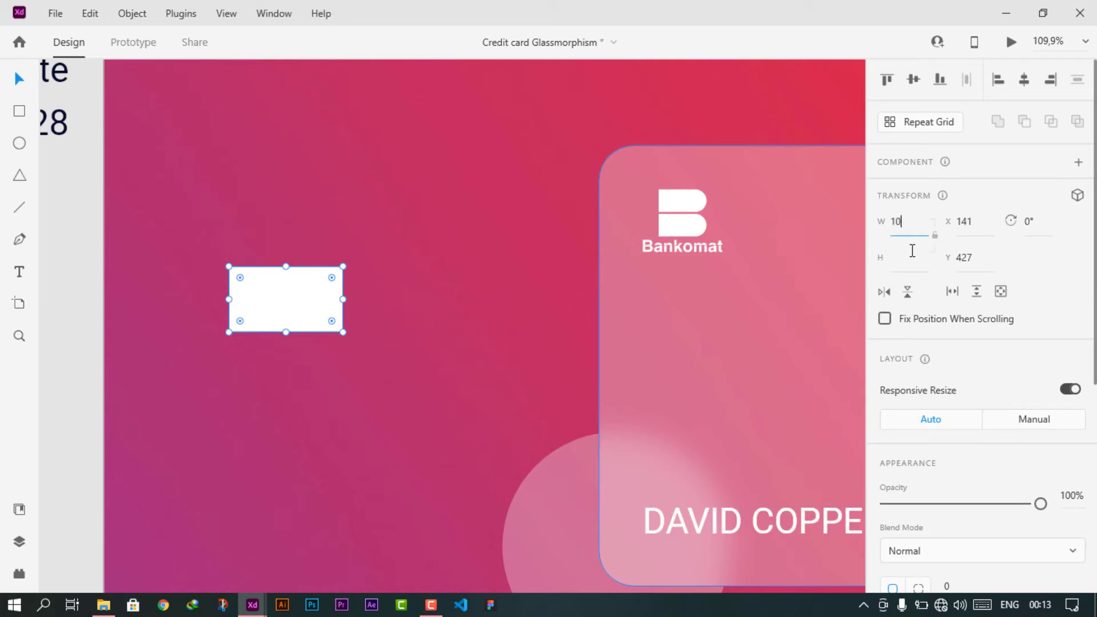
key("Tab")
type("7")
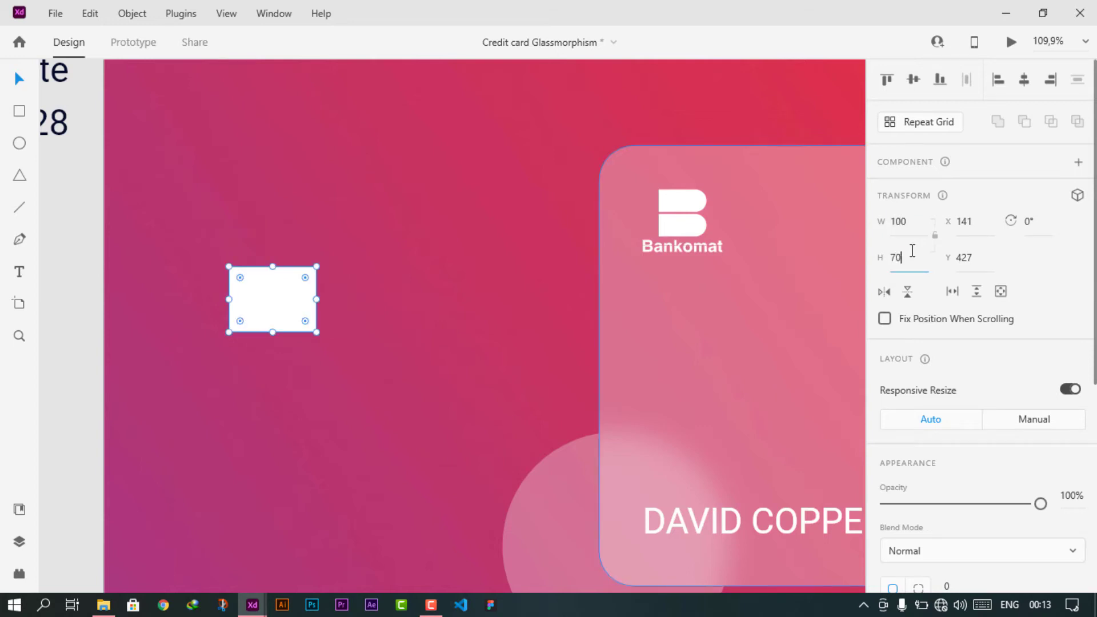
type("0")
key("Return")
scroll(968, 410, "down", 5)
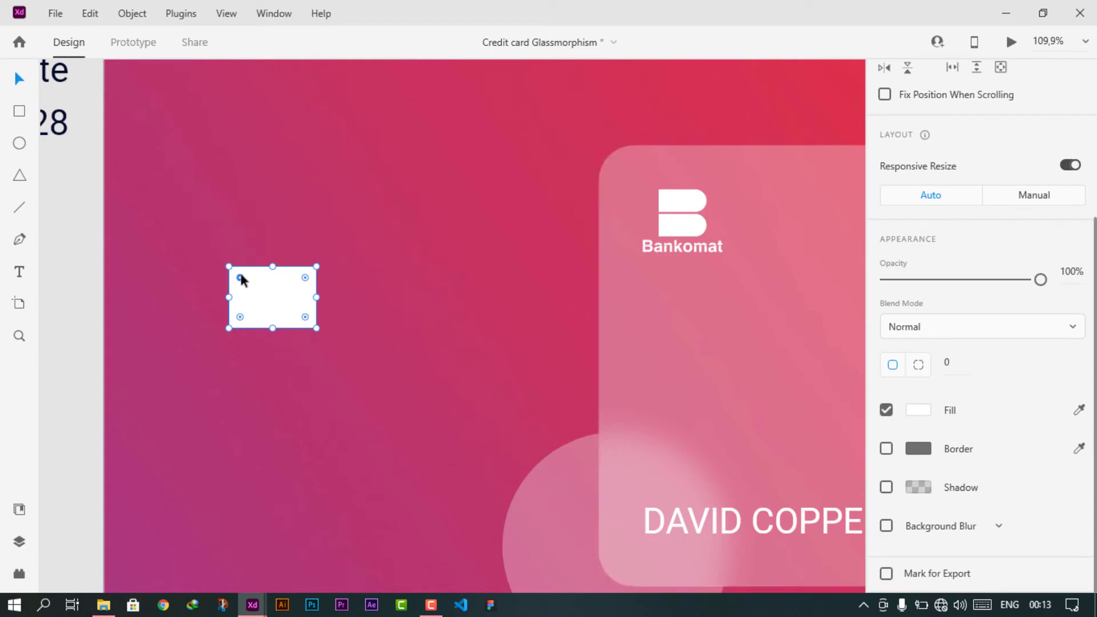
left_click_drag(240, 276, 243, 281)
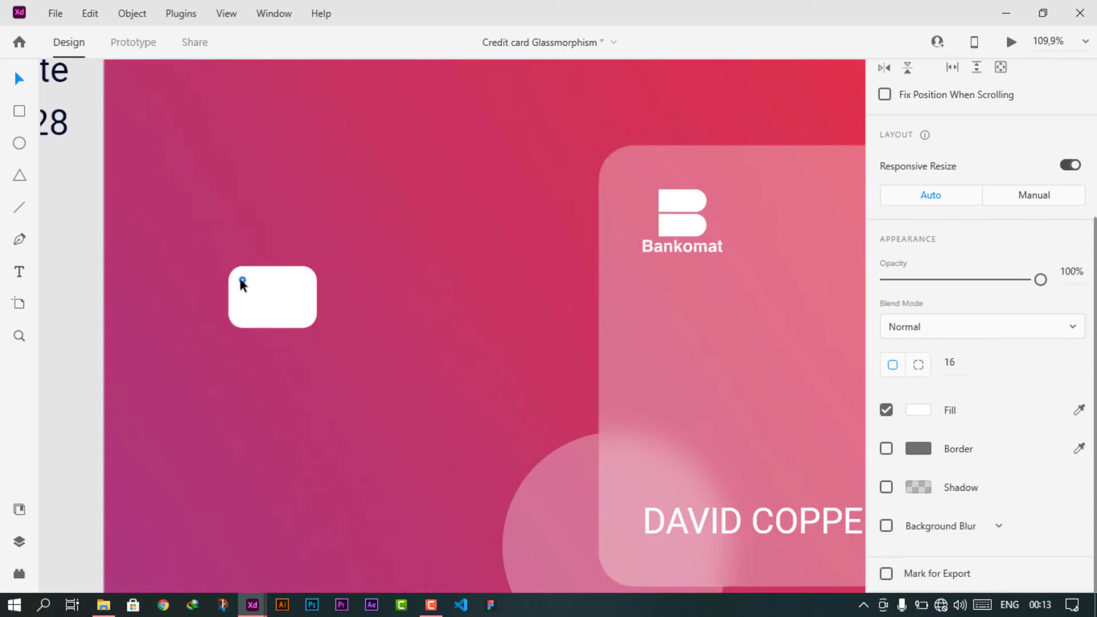
- Switch the rectangle's fill to a horizontal linear gradient
left_click(916, 413)
left_click(703, 295)
left_click(718, 325)
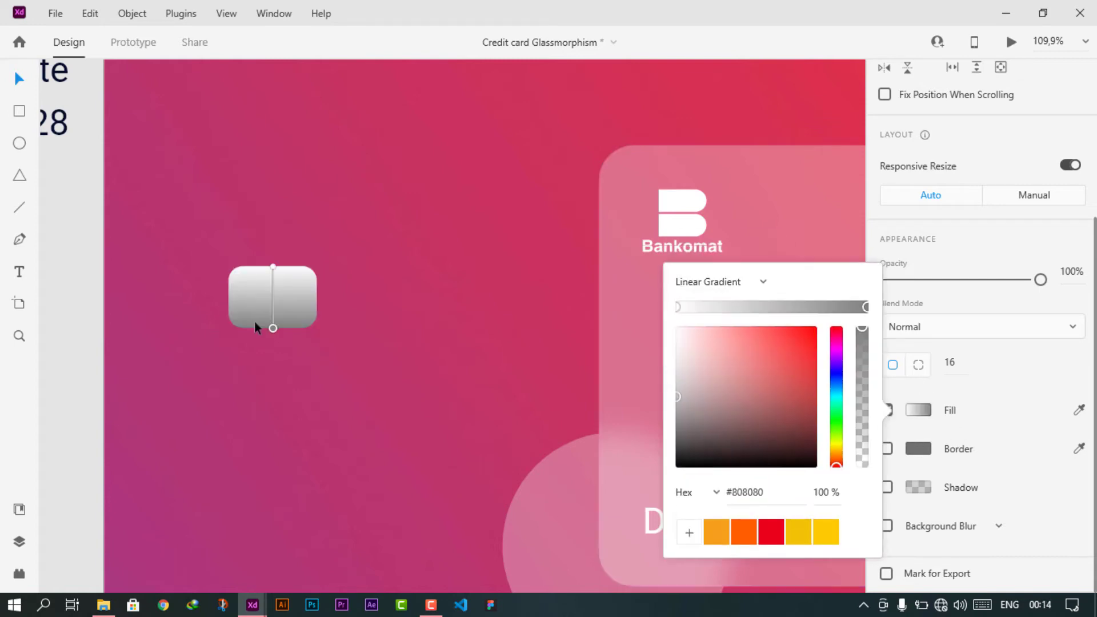
left_click_drag(272, 327, 228, 301)
left_click_drag(273, 269, 312, 302)
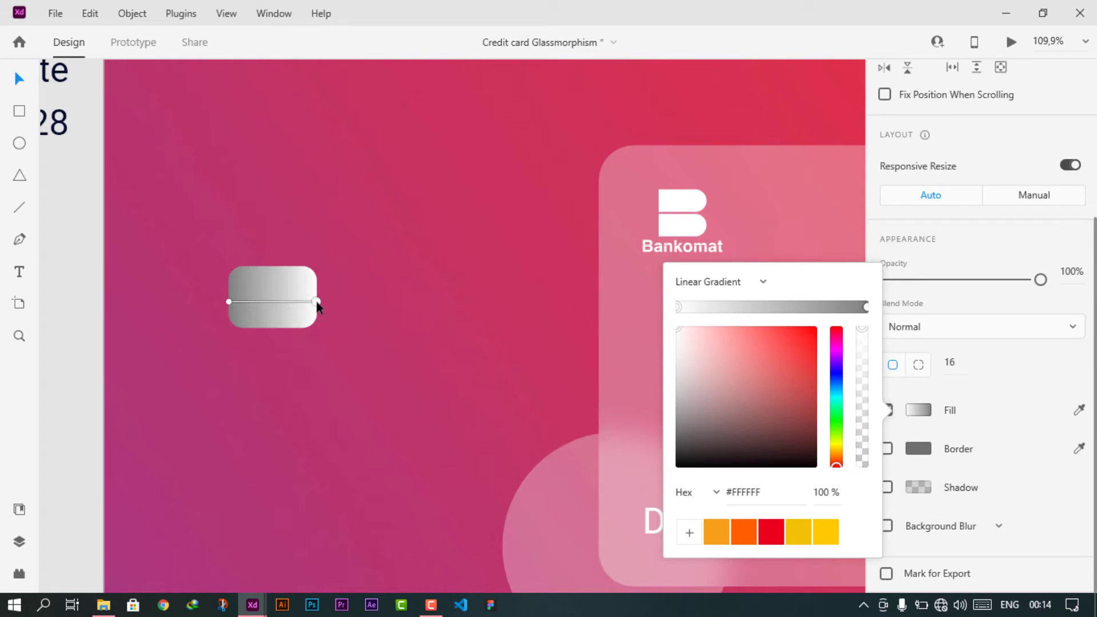
- Set both gradient stops to the yellow swatch for a solid yellow chip
left_click(826, 532)
left_click(231, 303)
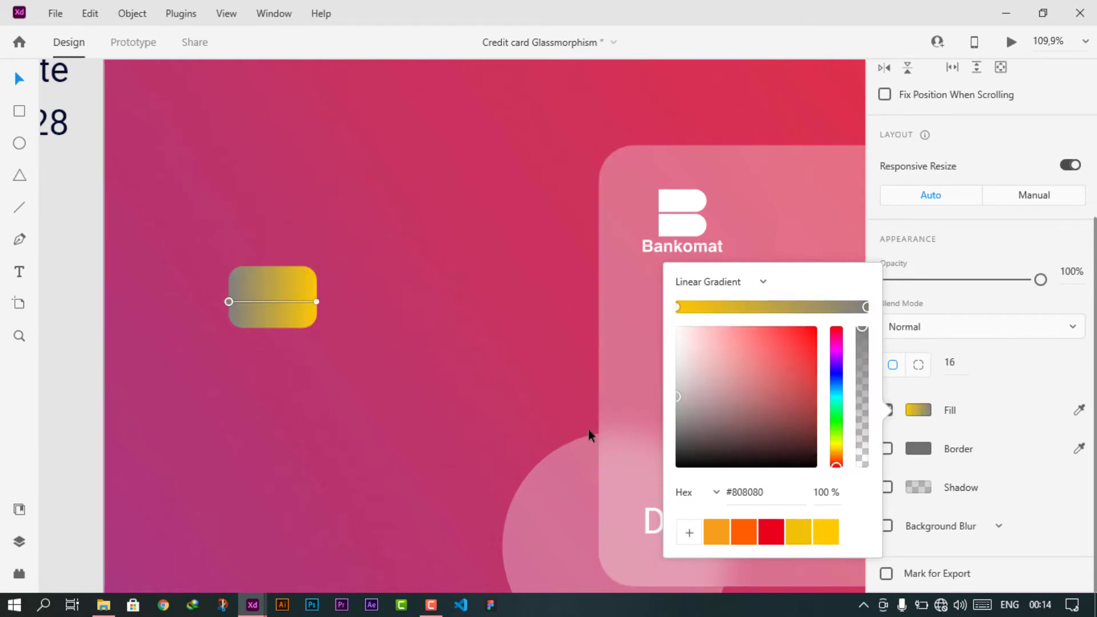
left_click(795, 532)
left_click(993, 390)
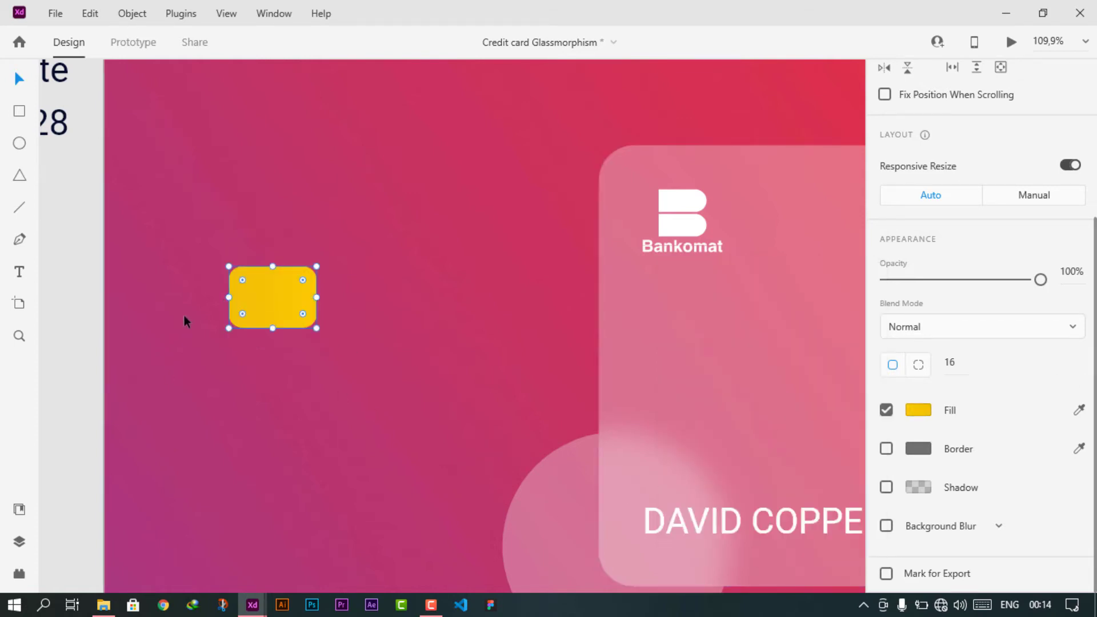
scroll(228, 308, "up", 5)
- Draw a horizontal line across the chip from its left edge to its right edge
left_click_drag(279, 276, 410, 306)
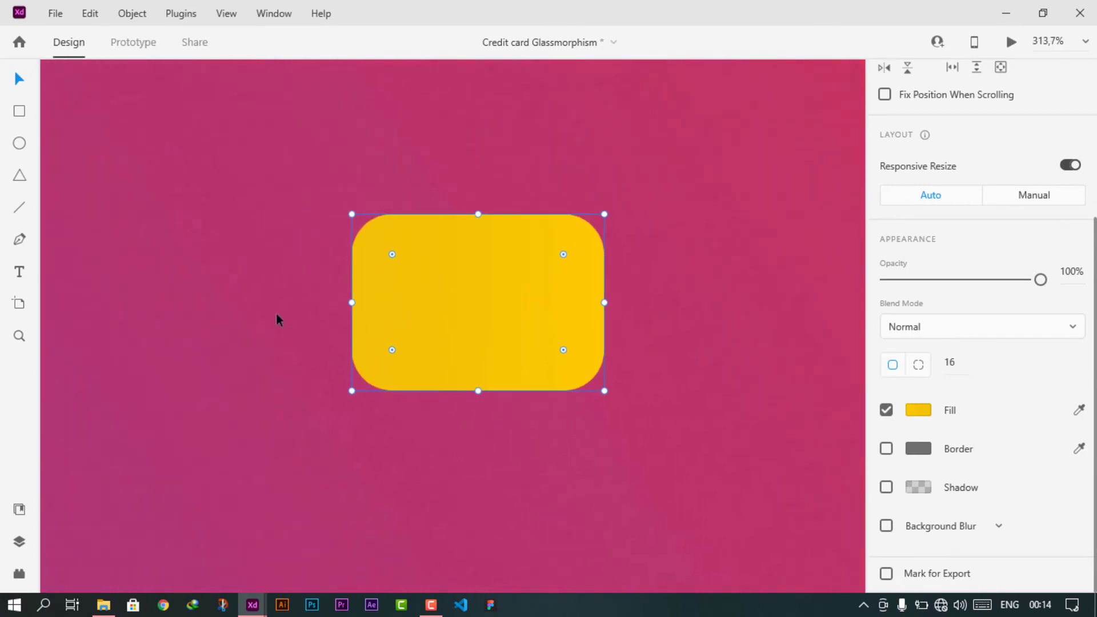
left_click(276, 314)
left_click(21, 242)
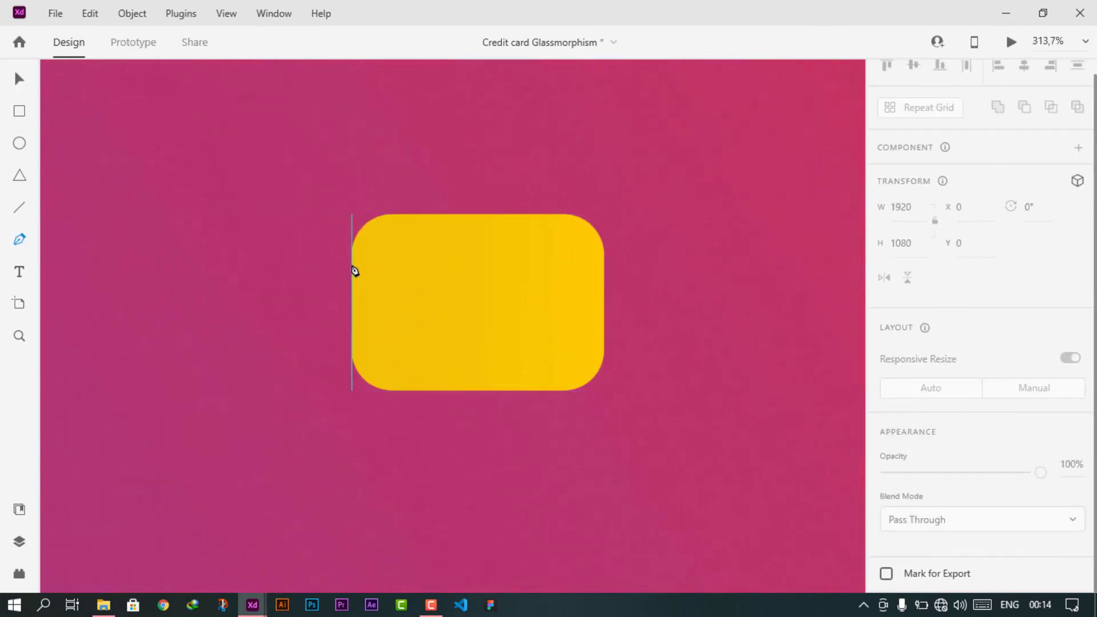
left_click(352, 266)
left_click(605, 266)
scroll(605, 266, "up", 5)
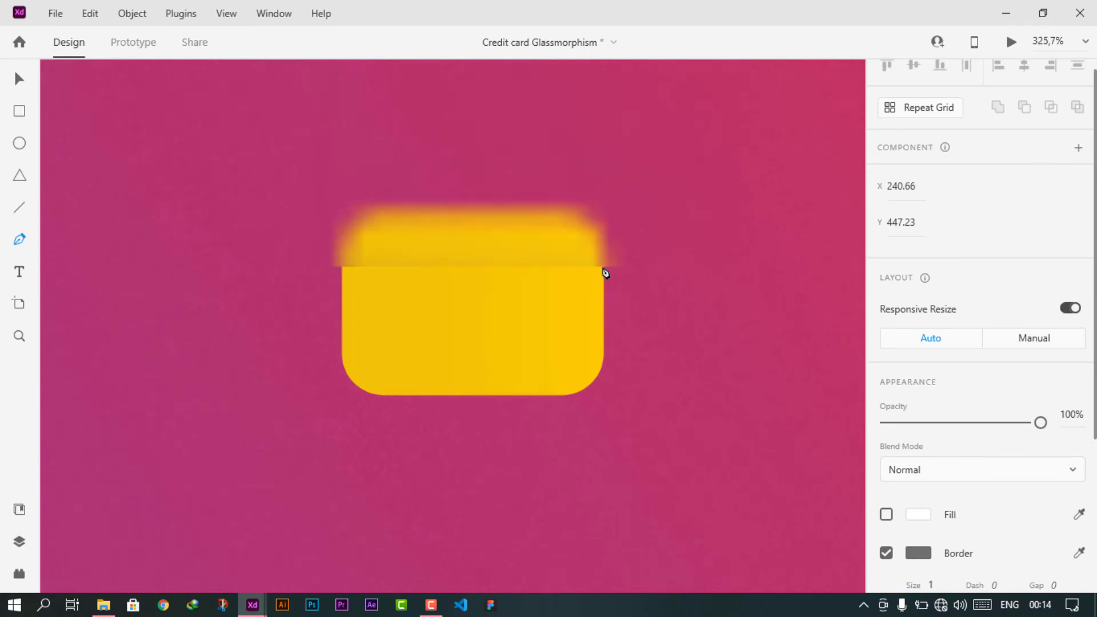
key("v")
- Give the line a dark grey border of size 2
scroll(603, 266, "up", 2)
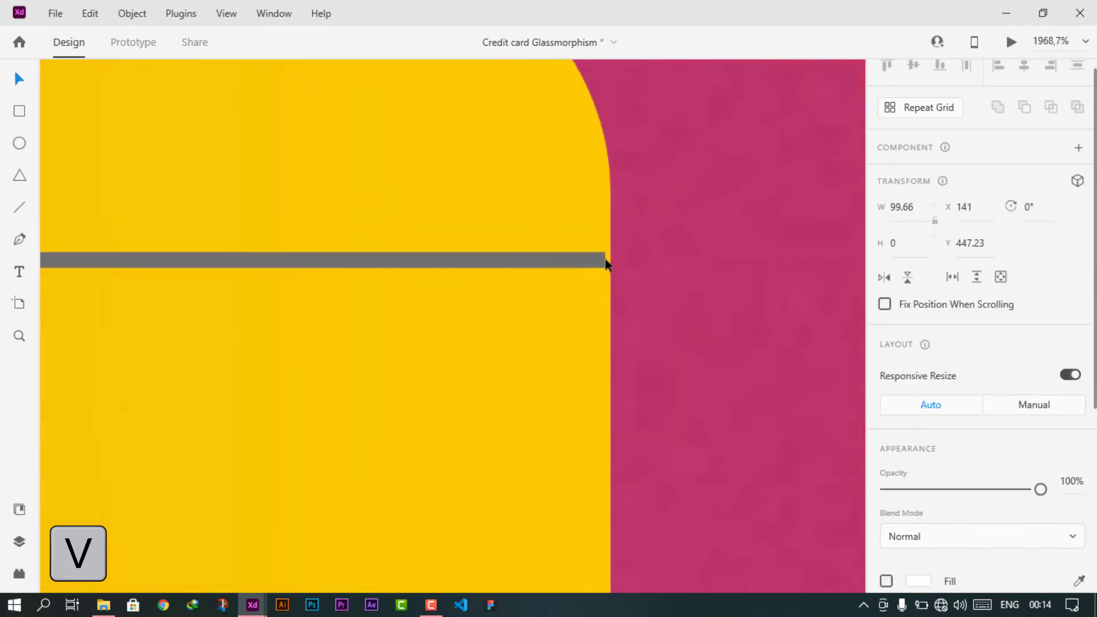
left_click_drag(606, 259, 607, 260)
scroll(532, 314, "down", 4)
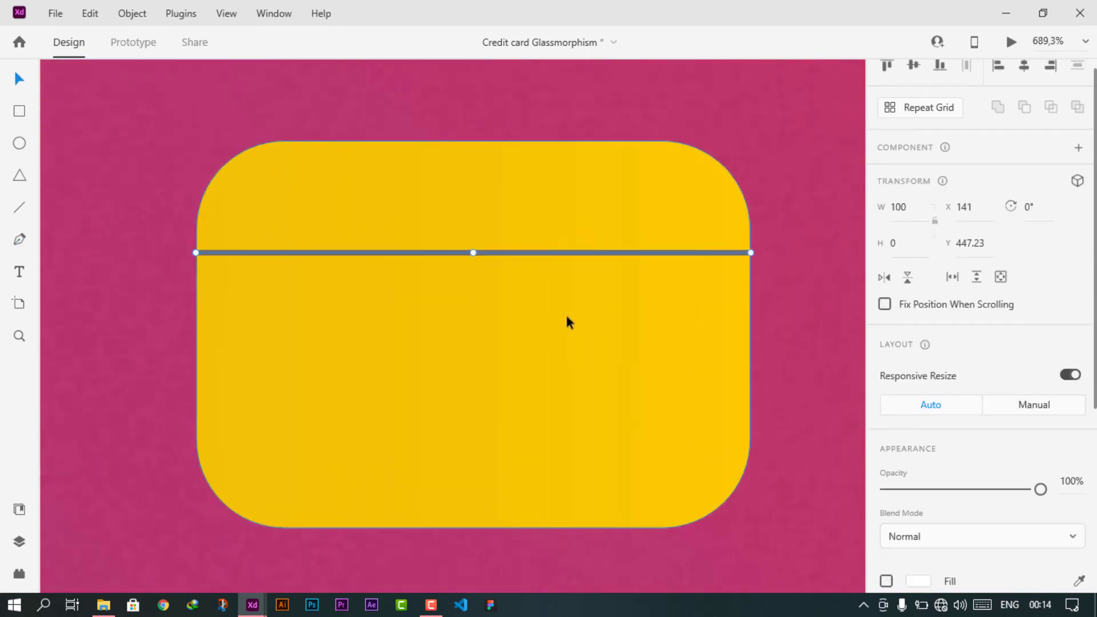
scroll(930, 436, "down", 5)
left_click(932, 366)
type("2")
key("Return")
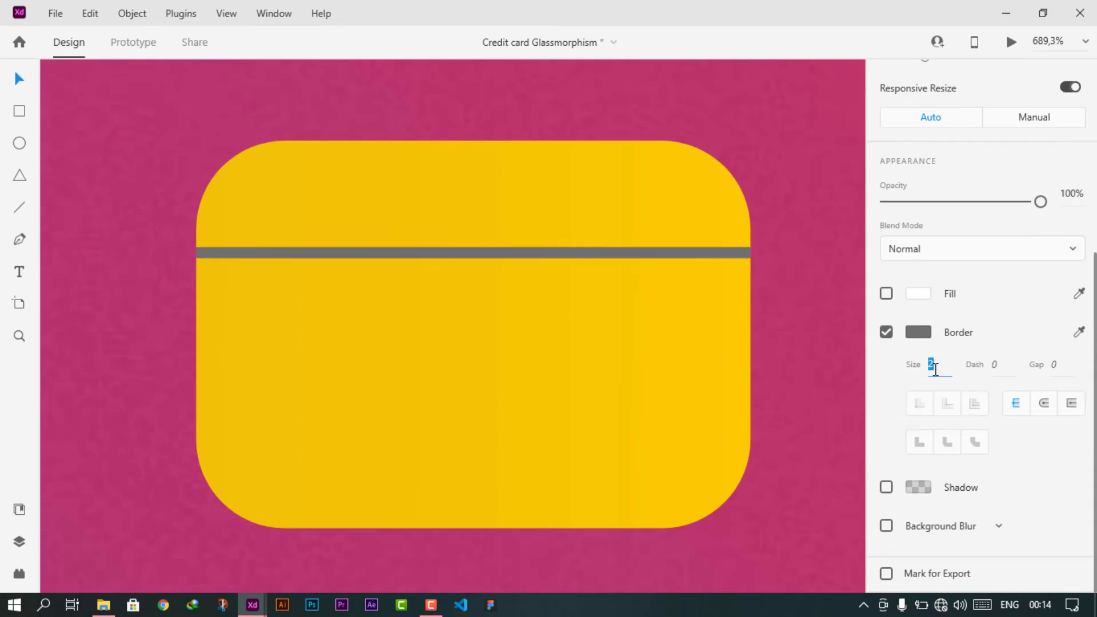
left_click(919, 332)
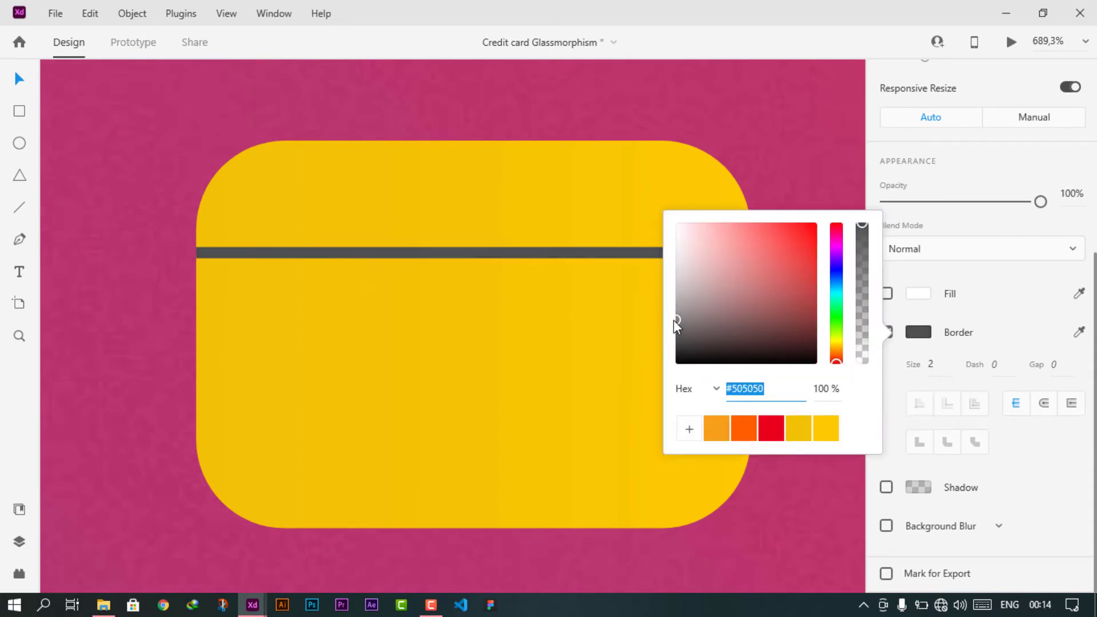
left_click(301, 393)
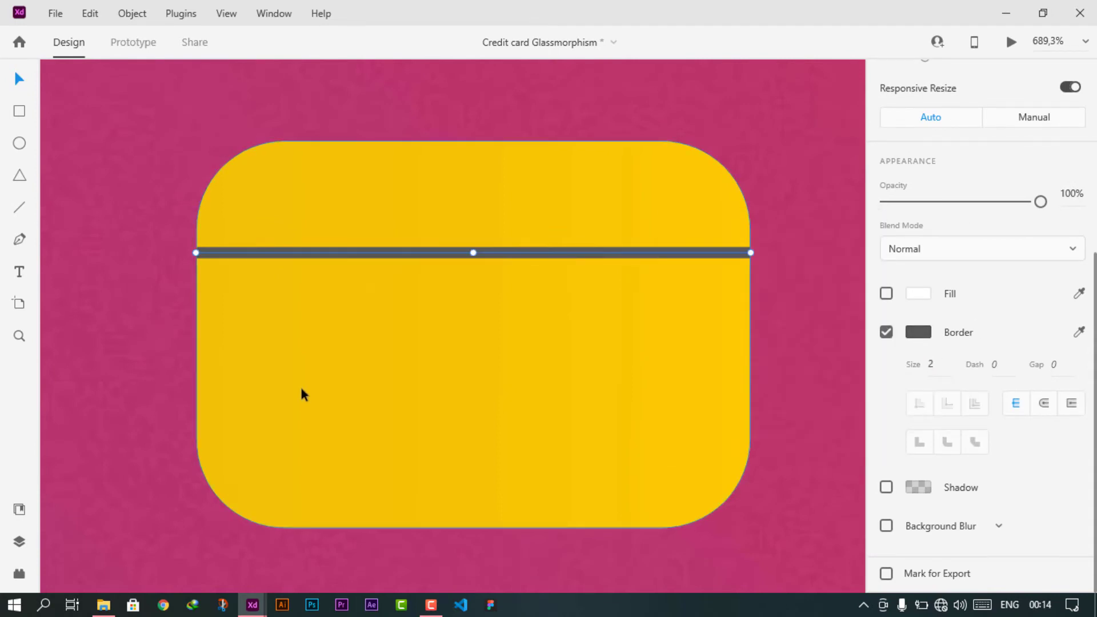
- Duplicate the line twice further down the chip
left_click_drag(412, 257, 410, 339)
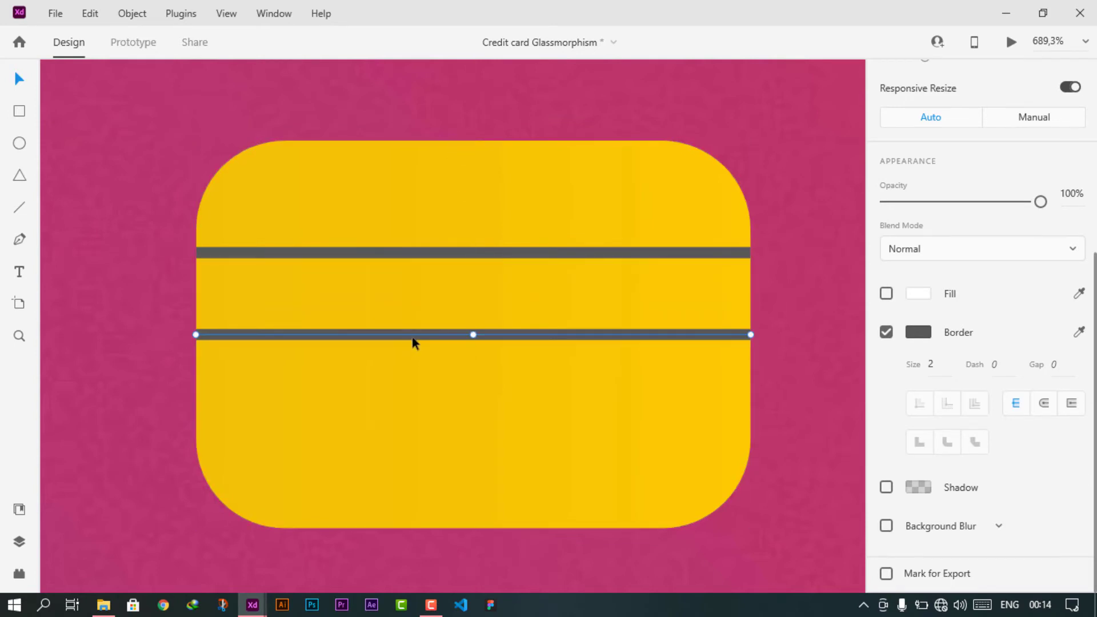
scroll(972, 303, "up", 5)
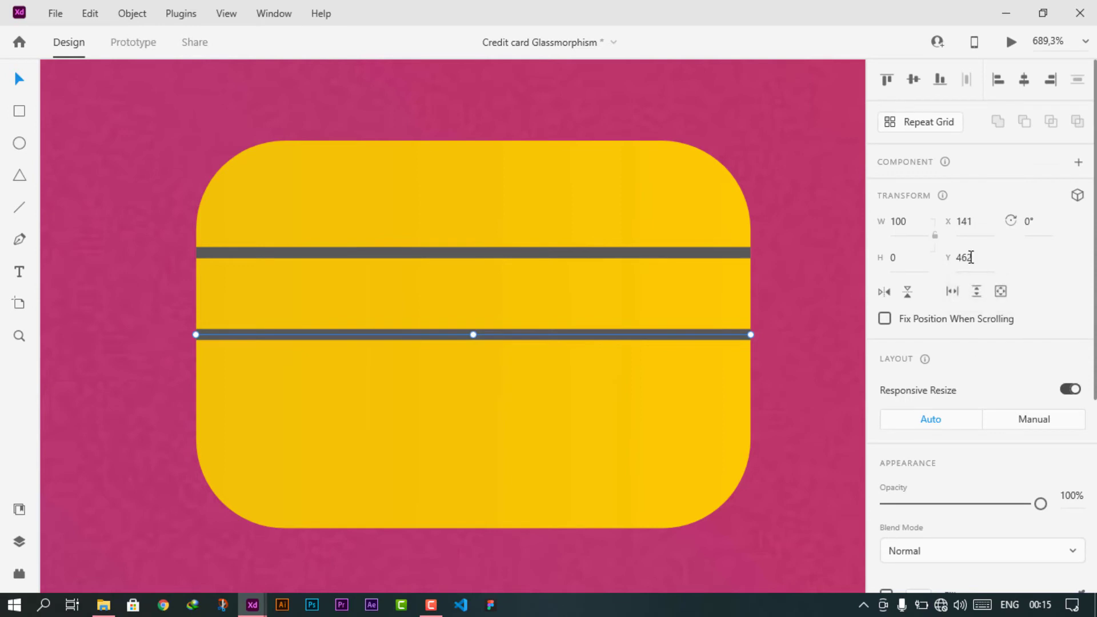
left_click(686, 256)
left_click(987, 263)
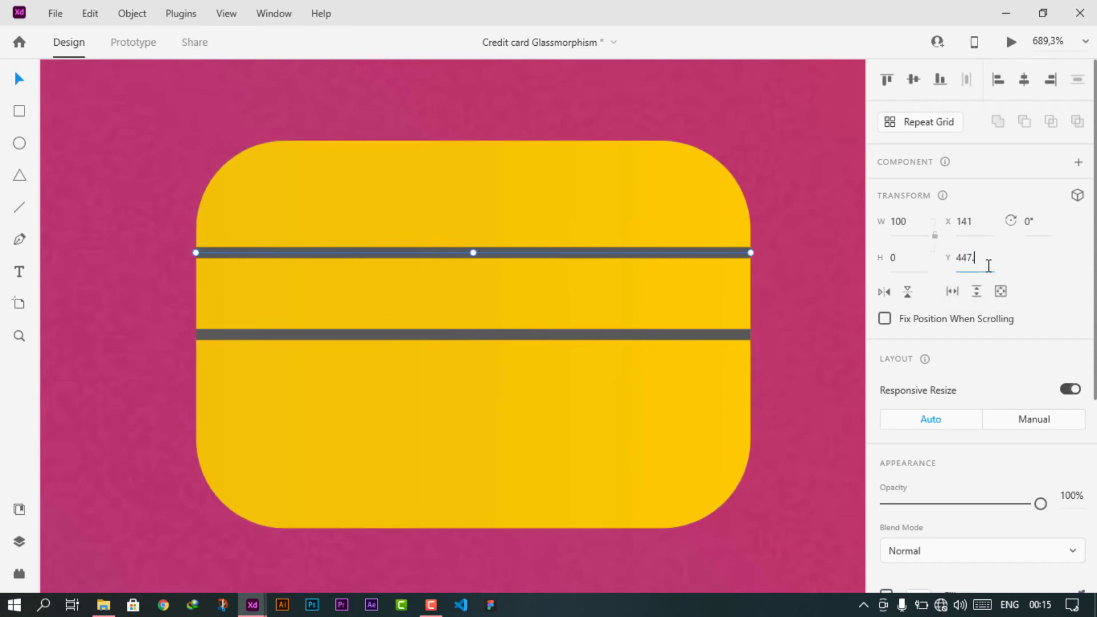
left_click(583, 334)
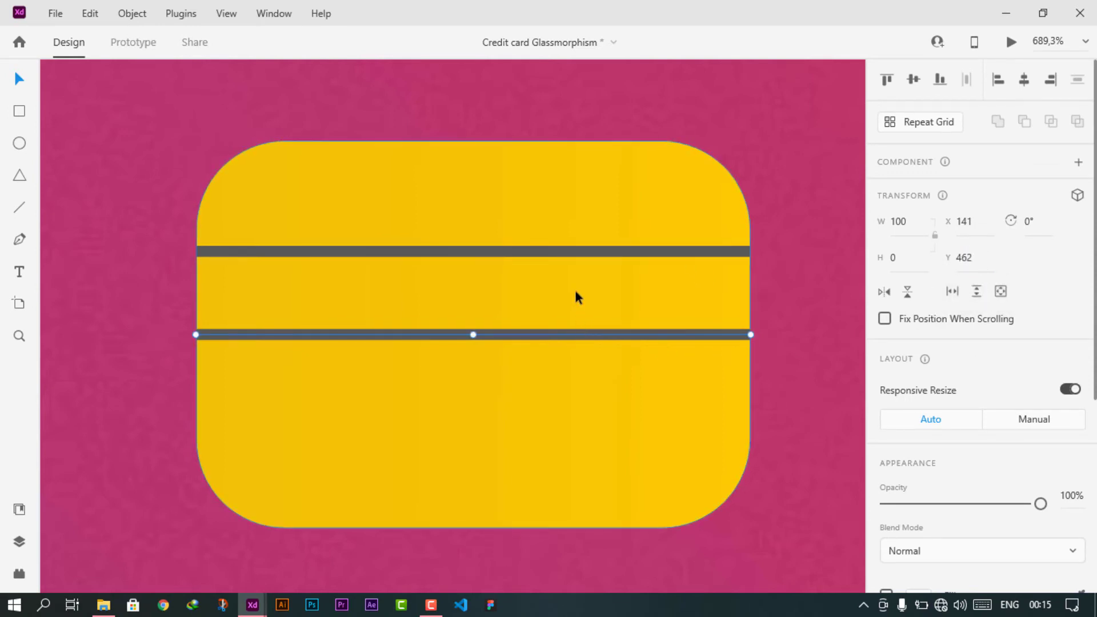
key("Down")
key("Down")
key("Down")
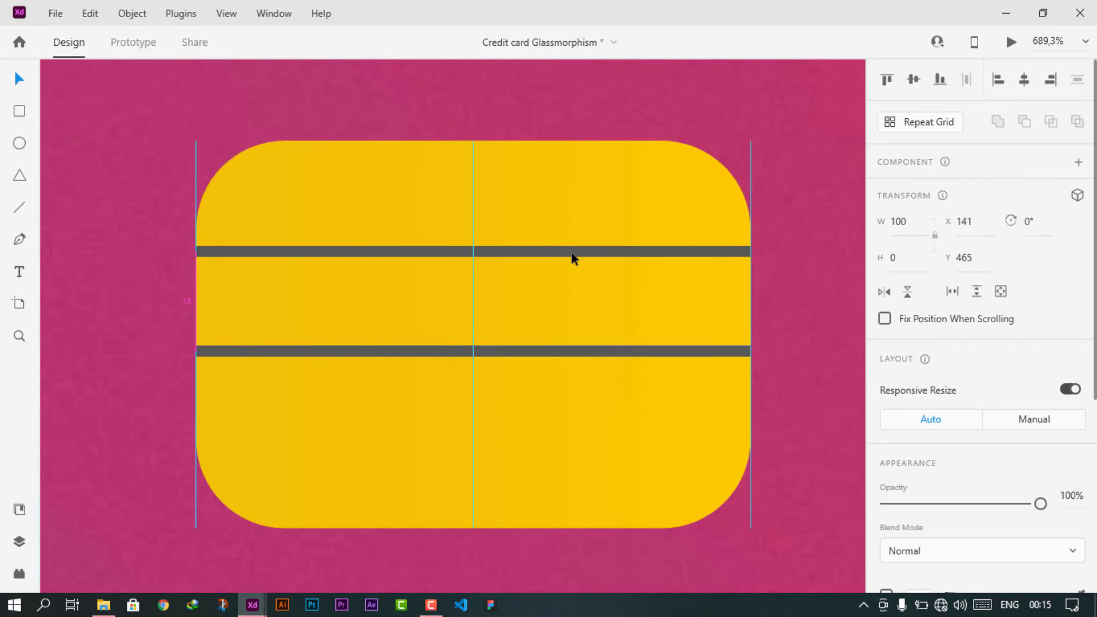
left_click_drag(537, 350, 534, 440)
key("Down")
key("Down")
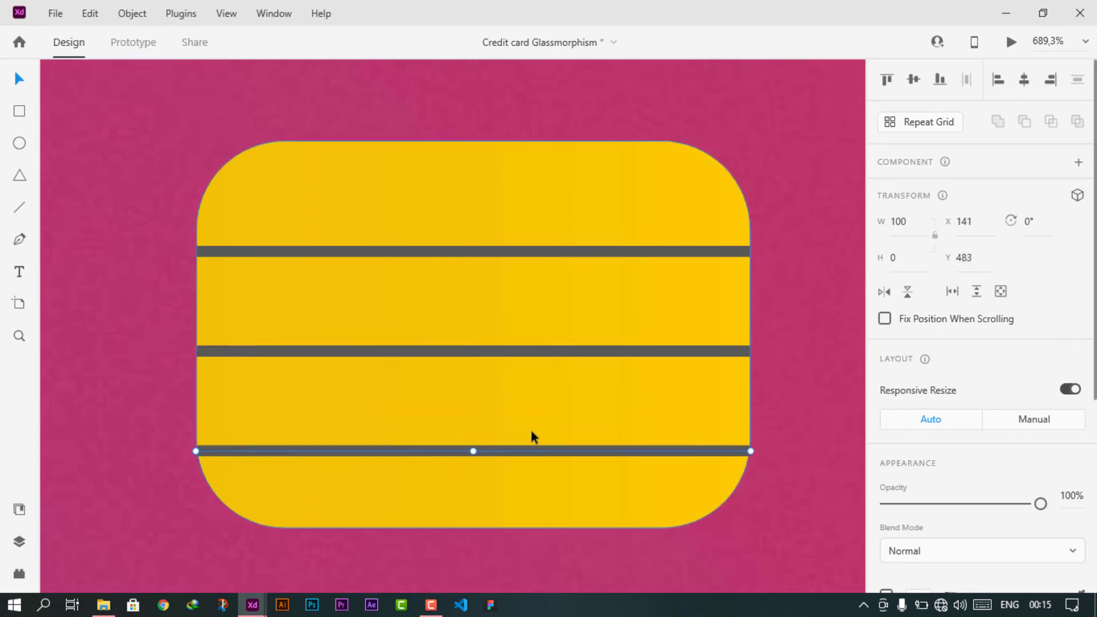
- Nudge the top, middle and bottom lines up so their spacing is even
left_click(473, 251)
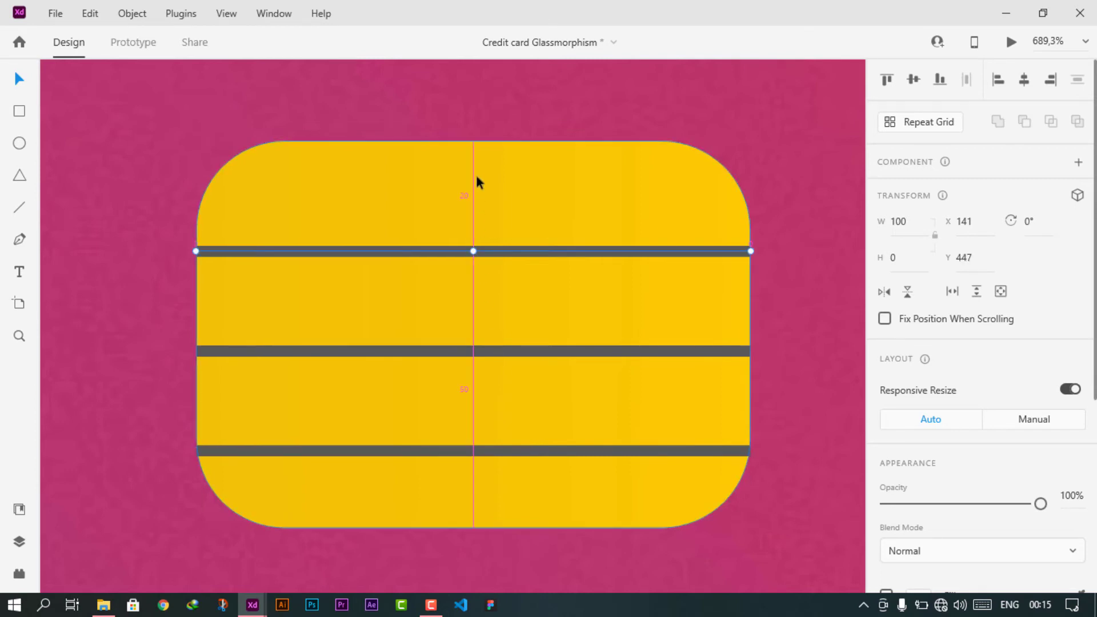
key("Up")
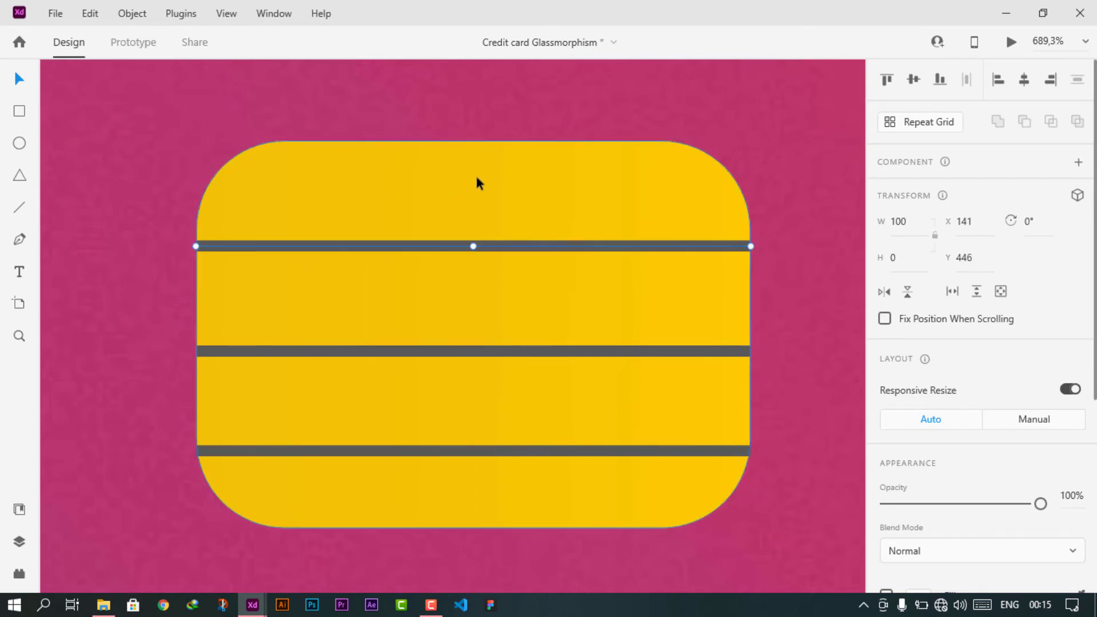
key("Up")
key("Up")
left_click(542, 352)
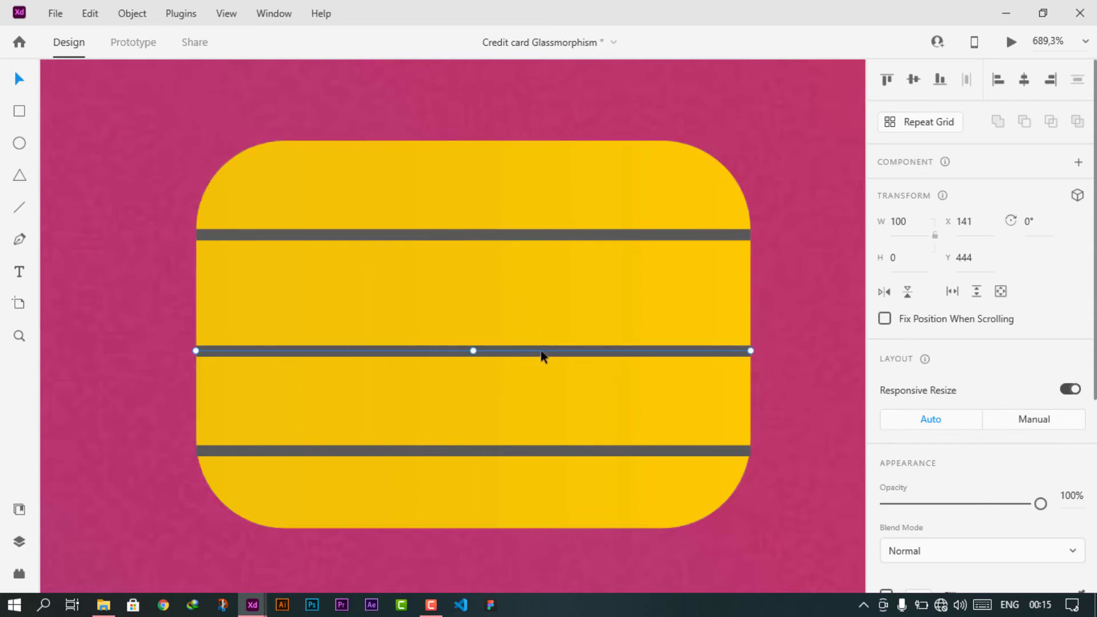
key("Up")
key("Up")
key("Up")
key("Up")
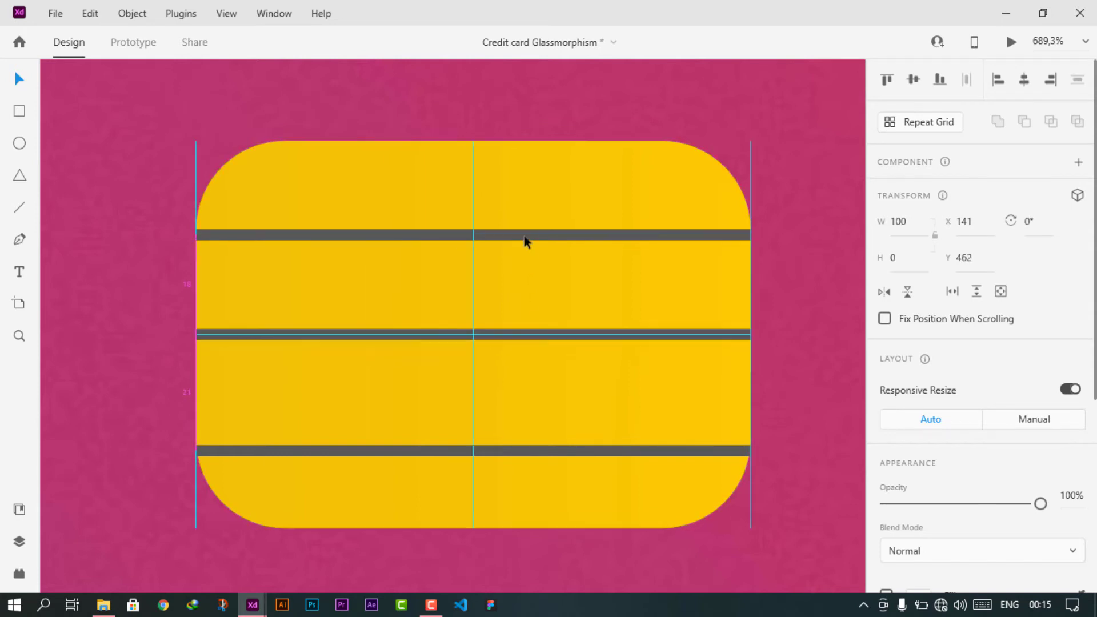
left_click(546, 452)
key("Up")
key("Up")
key("Up")
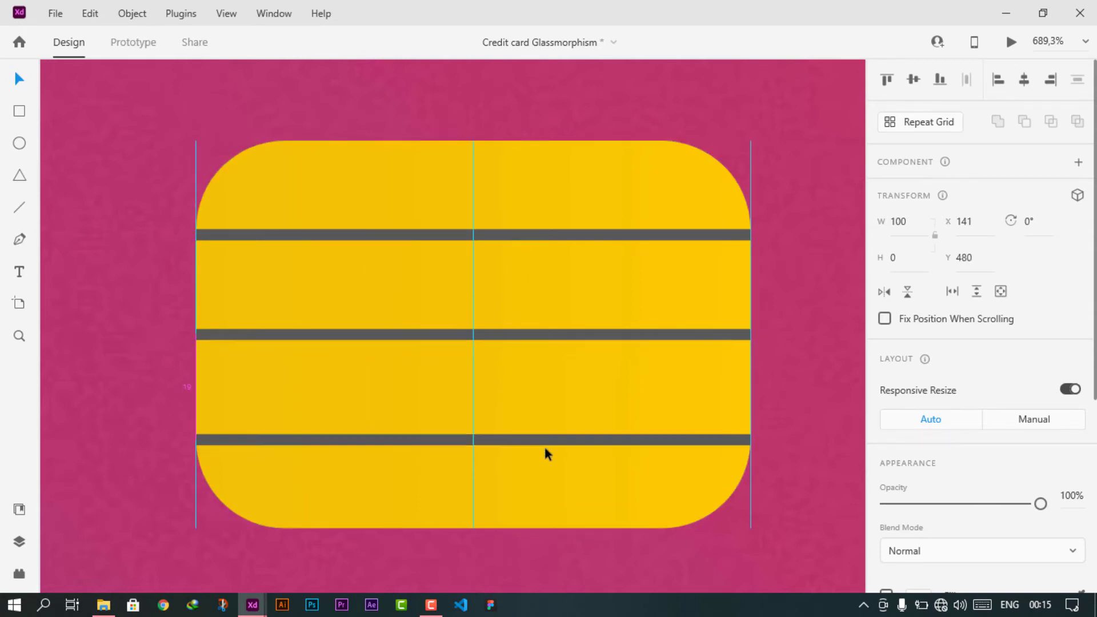
- Draw a rectangle from the top line to the bottom line, with no fill and a 2 dark grey border
left_click(20, 112)
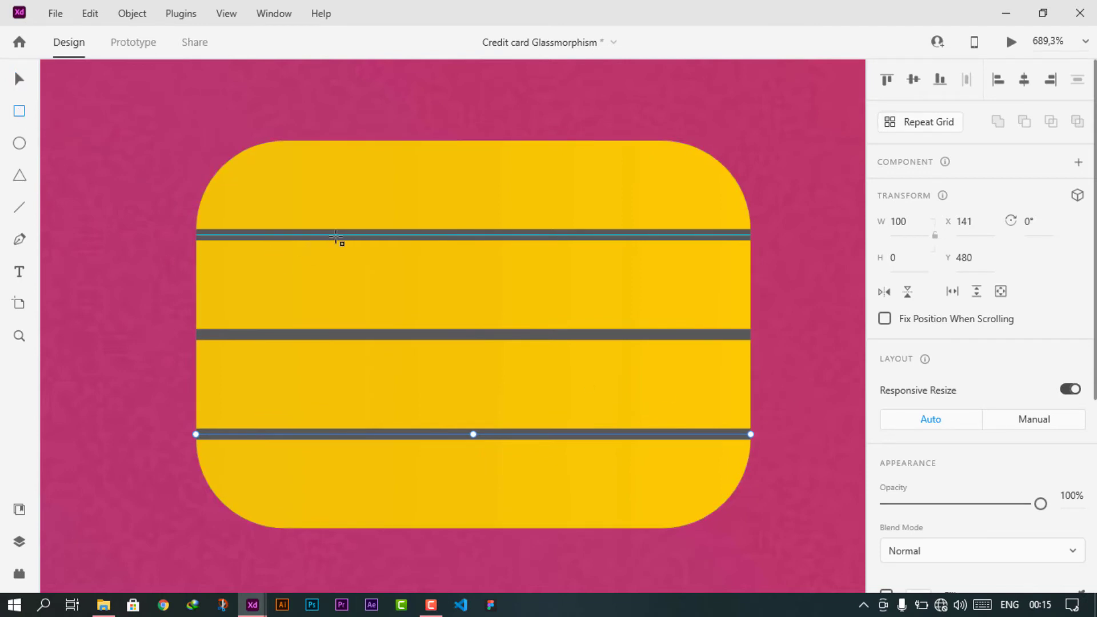
mouse_move(336, 236)
left_mouse_down()
mouse_move(645, 436)
mouse_move(671, 439)
mouse_move(634, 439)
left_mouse_up()
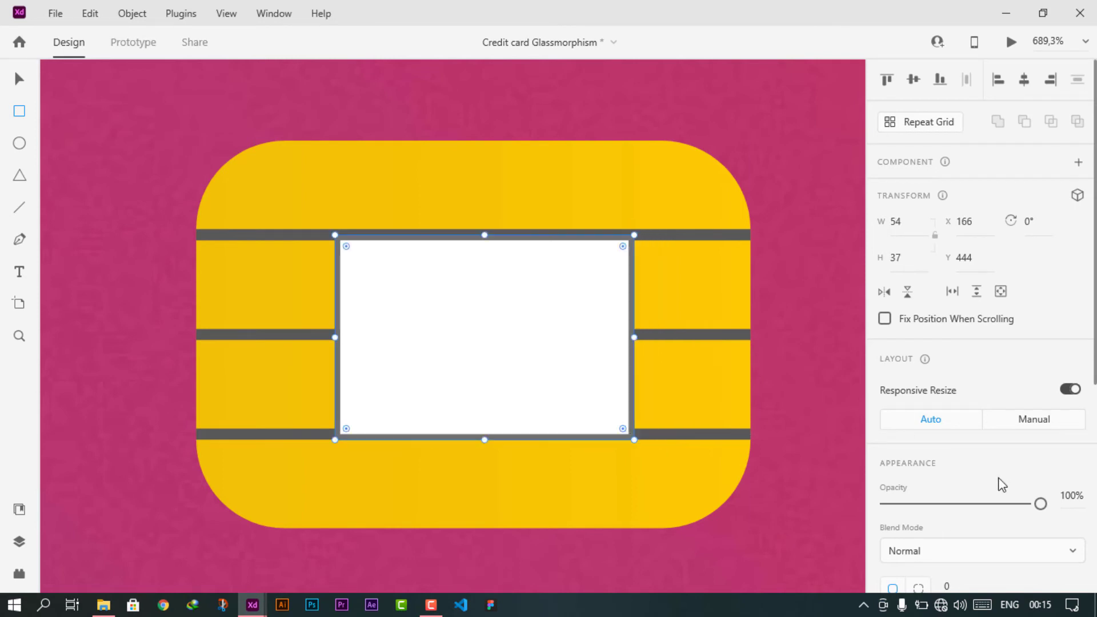
scroll(1000, 482, "down", 5)
left_click(886, 314)
left_click(931, 385)
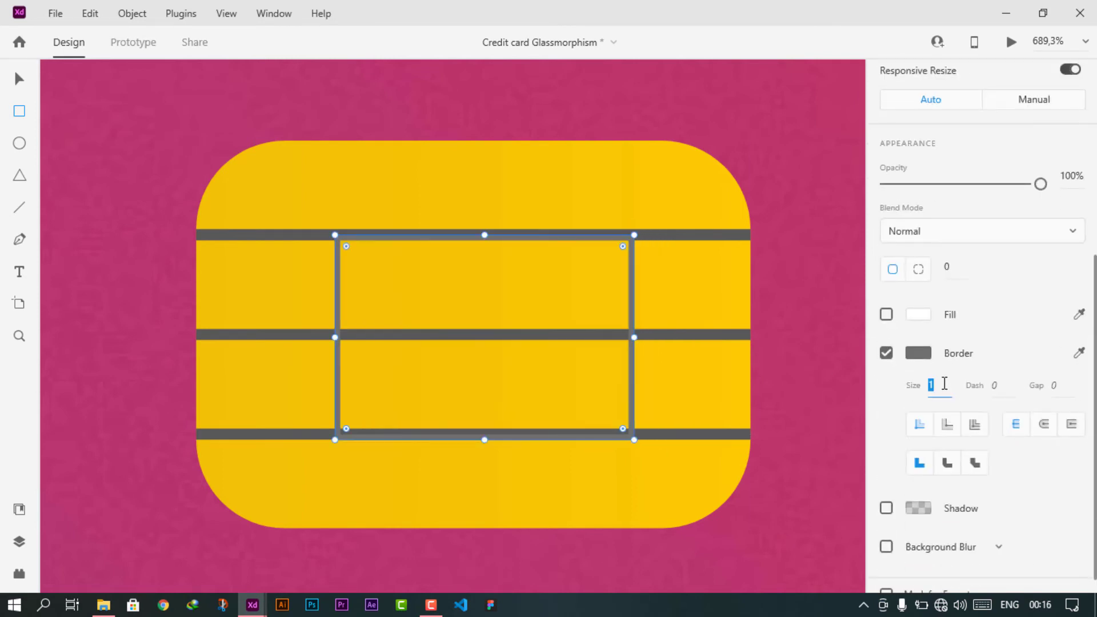
type("2")
key("Return")
left_click(685, 240)
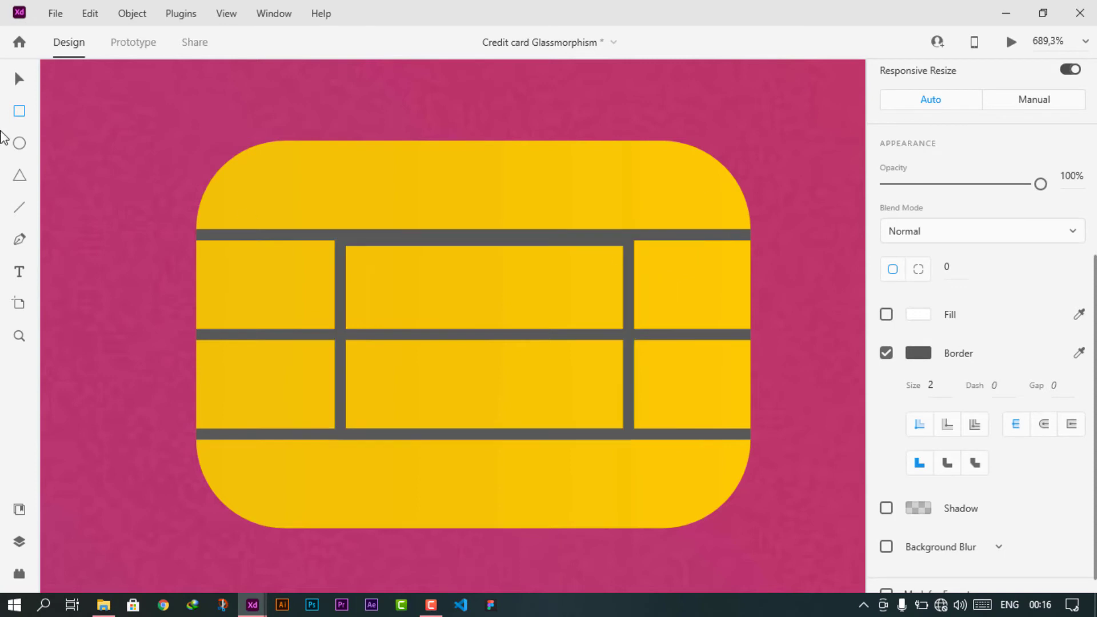
- Align the rectangle's top with the top line and centre it horizontally on the chip
left_click(19, 79)
left_click_drag(485, 234, 484, 229)
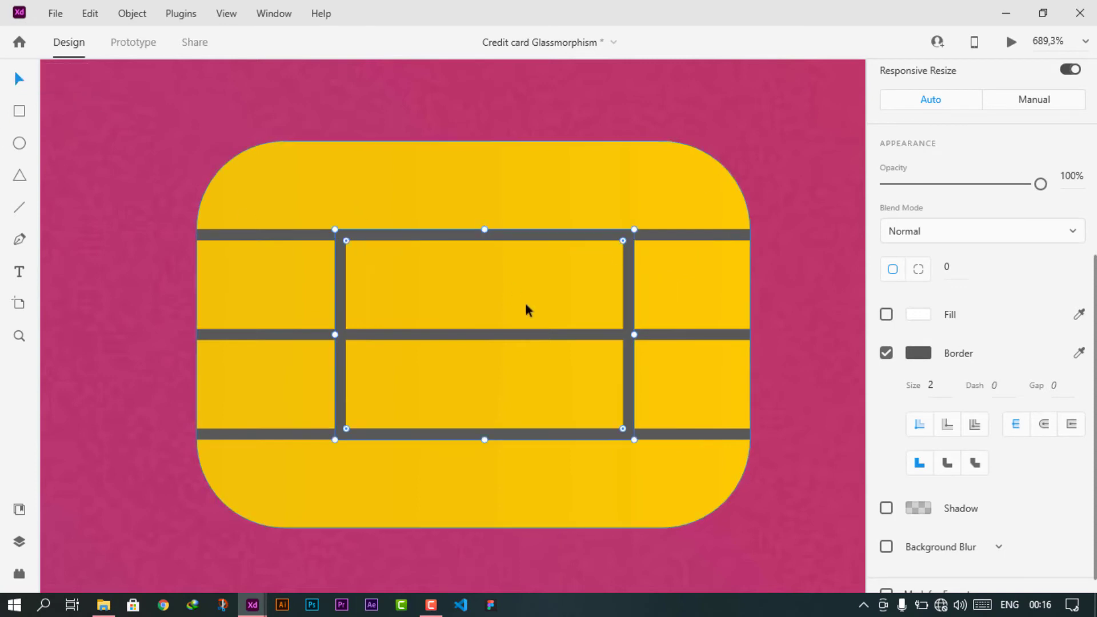
left_click(641, 199, "shift")
left_click(1024, 80)
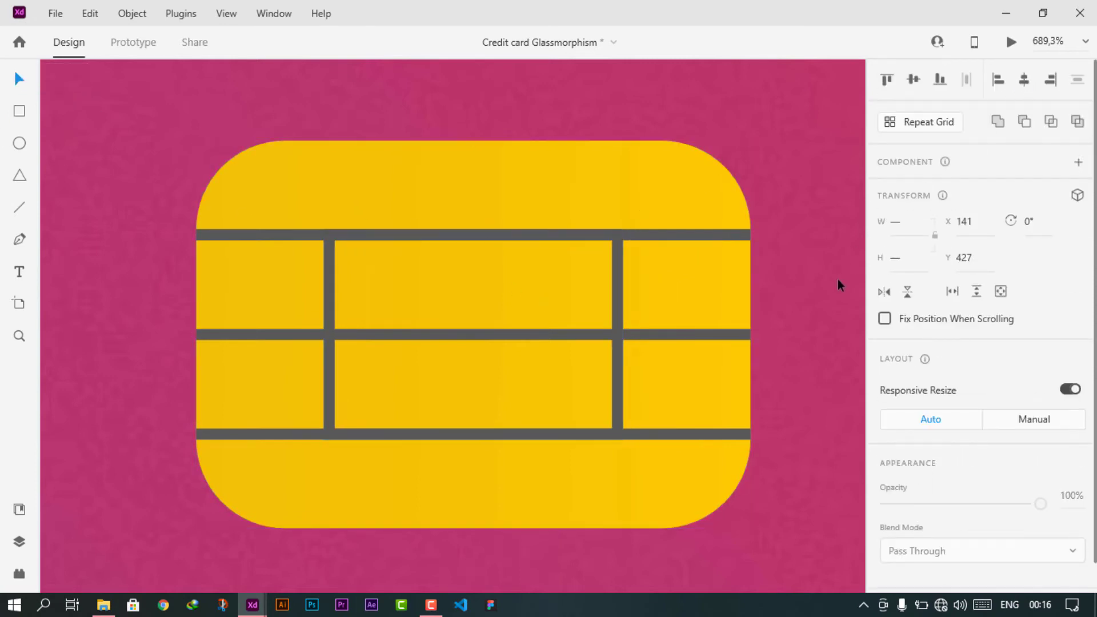
left_click(838, 280)
- Merge the chip's grid shapes around the centre cell with a Boolean path operation
left_click(618, 327)
left_click(647, 339, "shift")
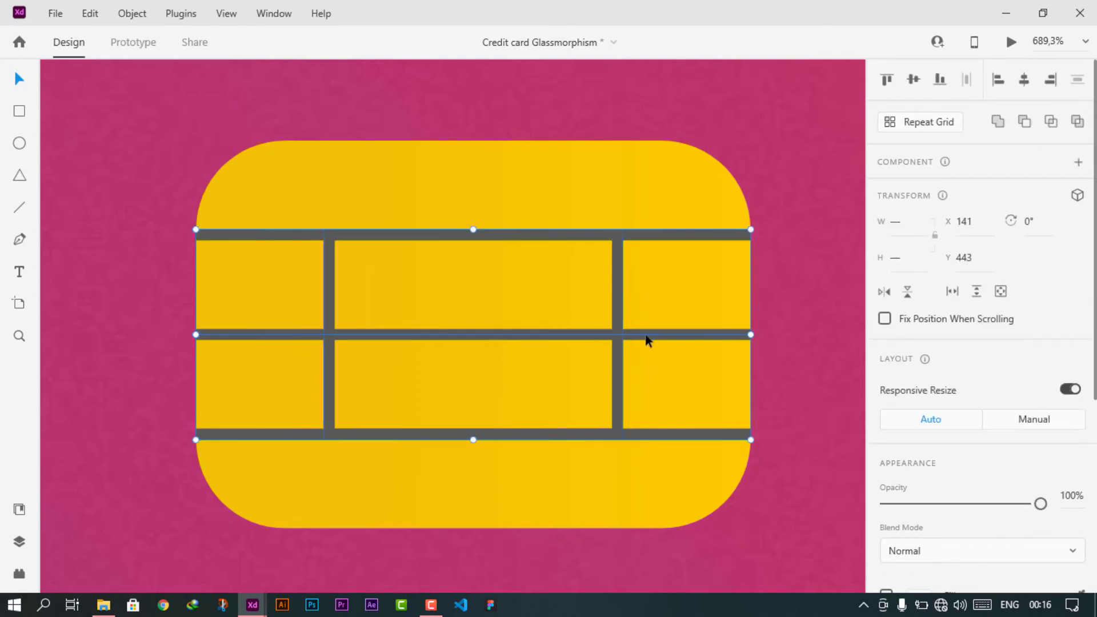
left_click(998, 122)
left_click(825, 264)
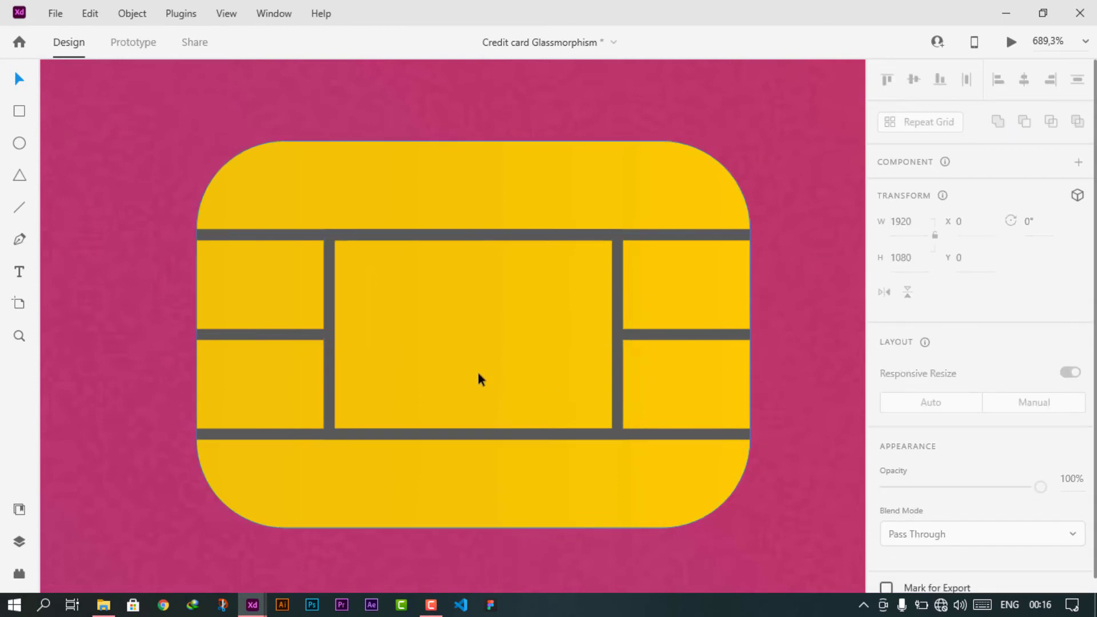
scroll(474, 372, "down", 3)
scroll(472, 368, "up", 5)
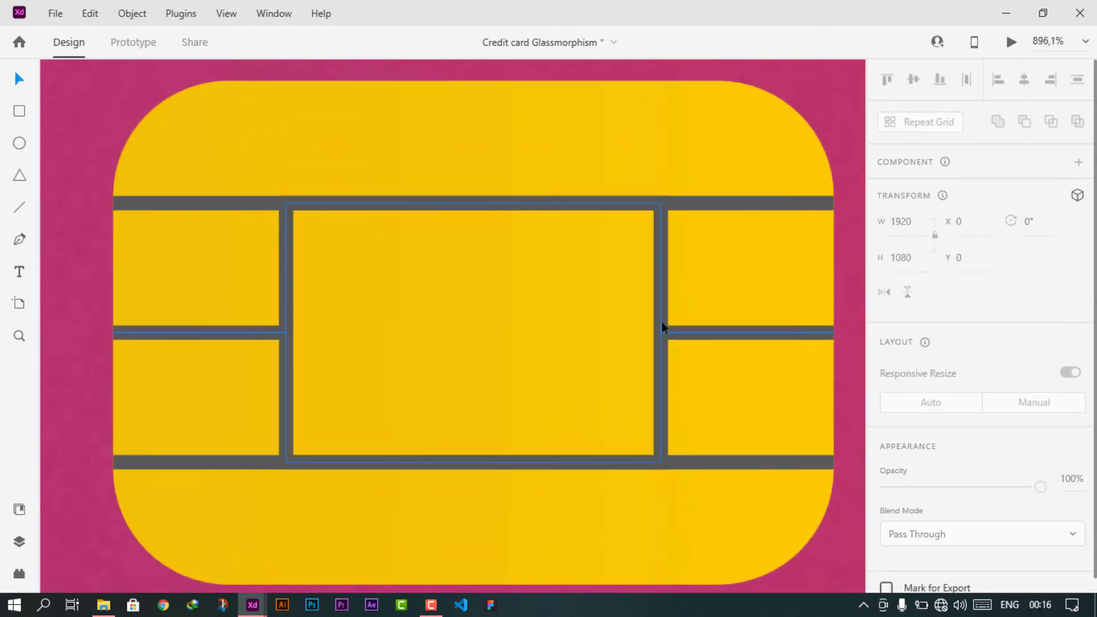
- Narrow the centre cell slightly while keeping it centred between the grid lines
left_click(660, 327)
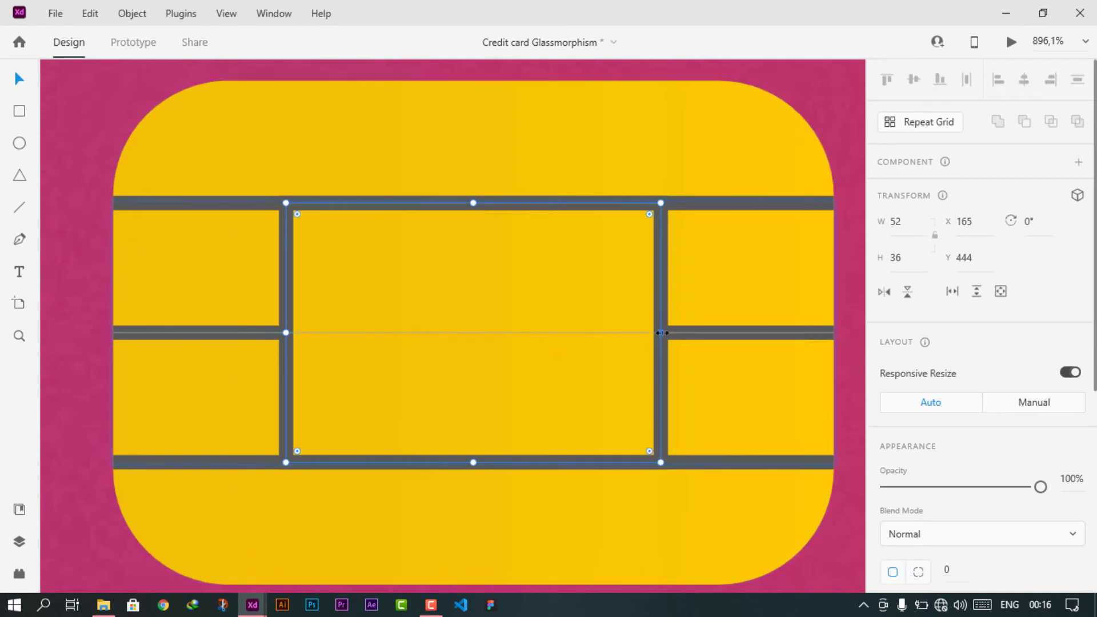
left_click_drag(661, 332, 632, 332)
scroll(633, 332, "down", 5)
left_click(757, 255)
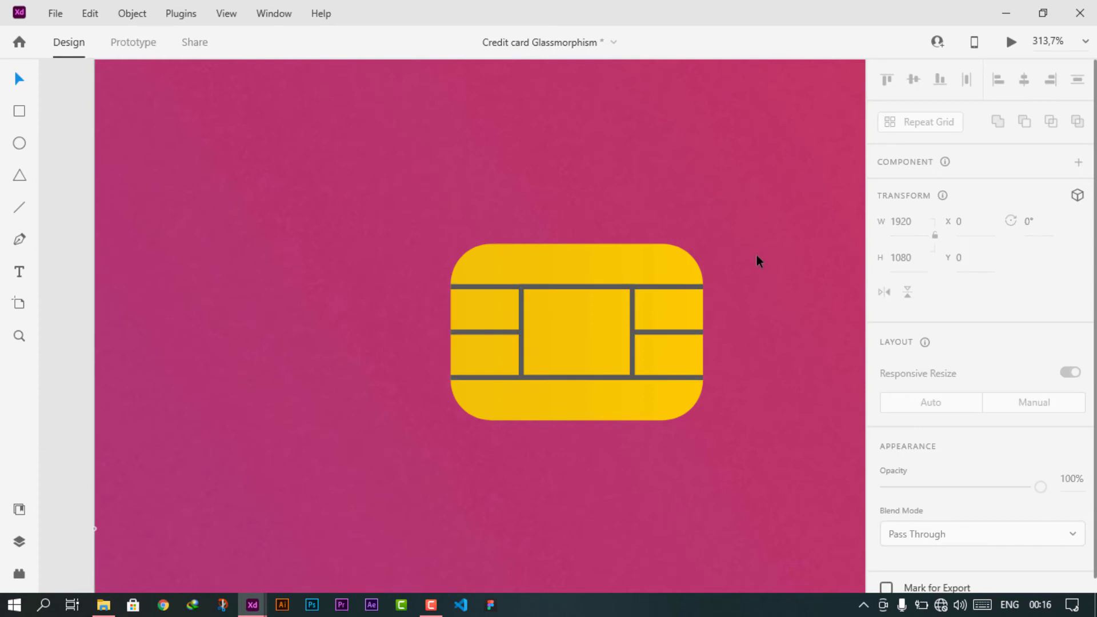
- Clear the selection and recentre the view on the chip
left_click(633, 318)
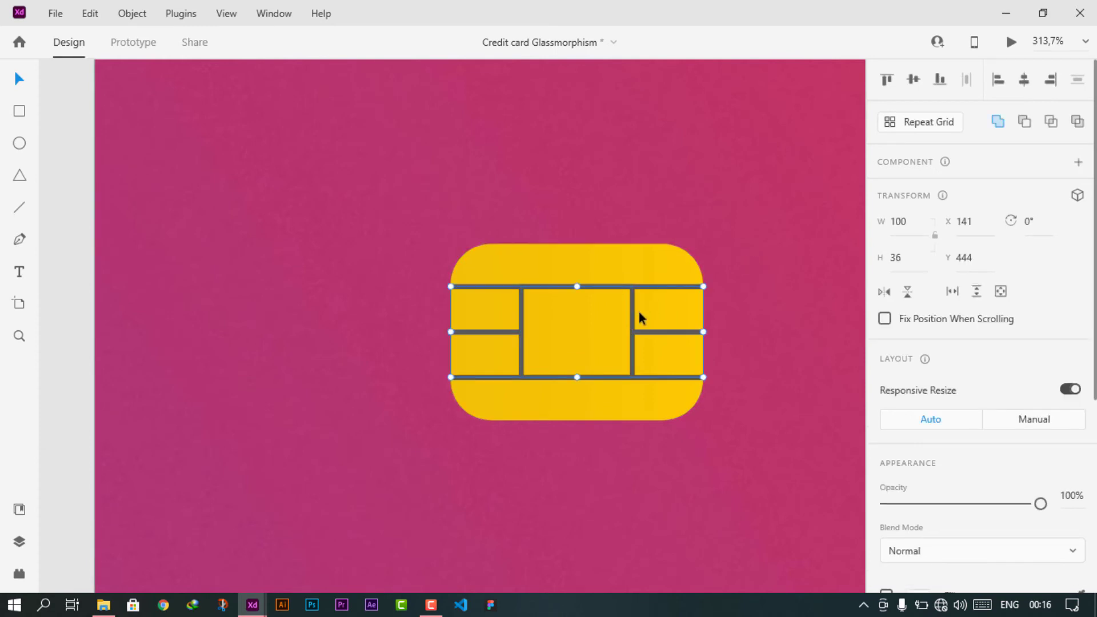
left_click(662, 331, "shift")
left_click(657, 378, "shift")
left_click(593, 294, "shift")
key("Escape")
left_click_drag(493, 315, 388, 276)
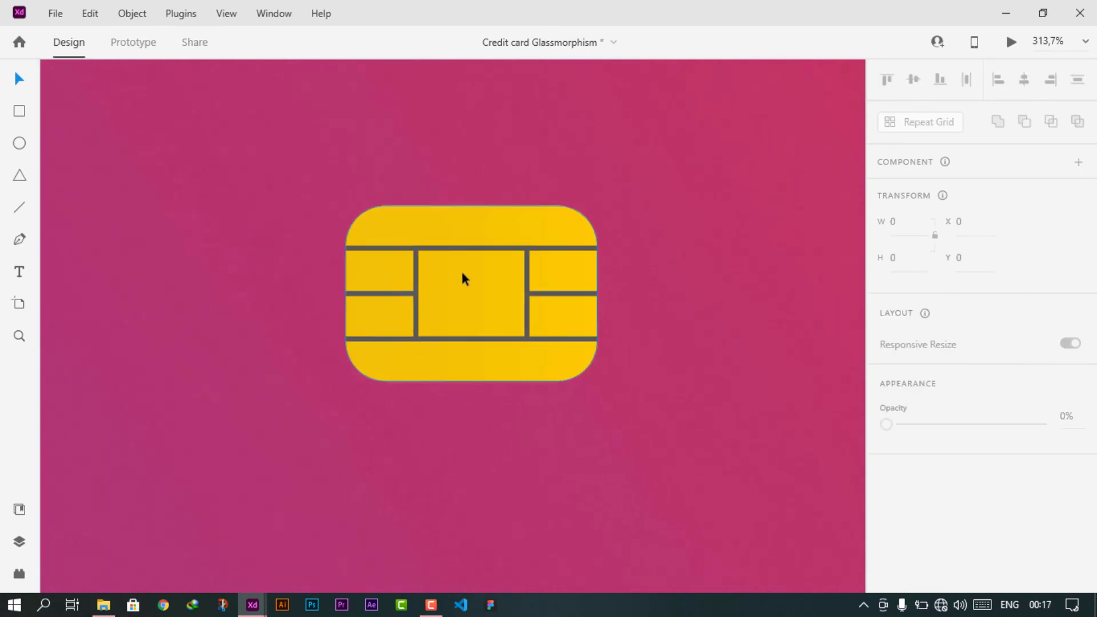
scroll(463, 277, "up", 2)
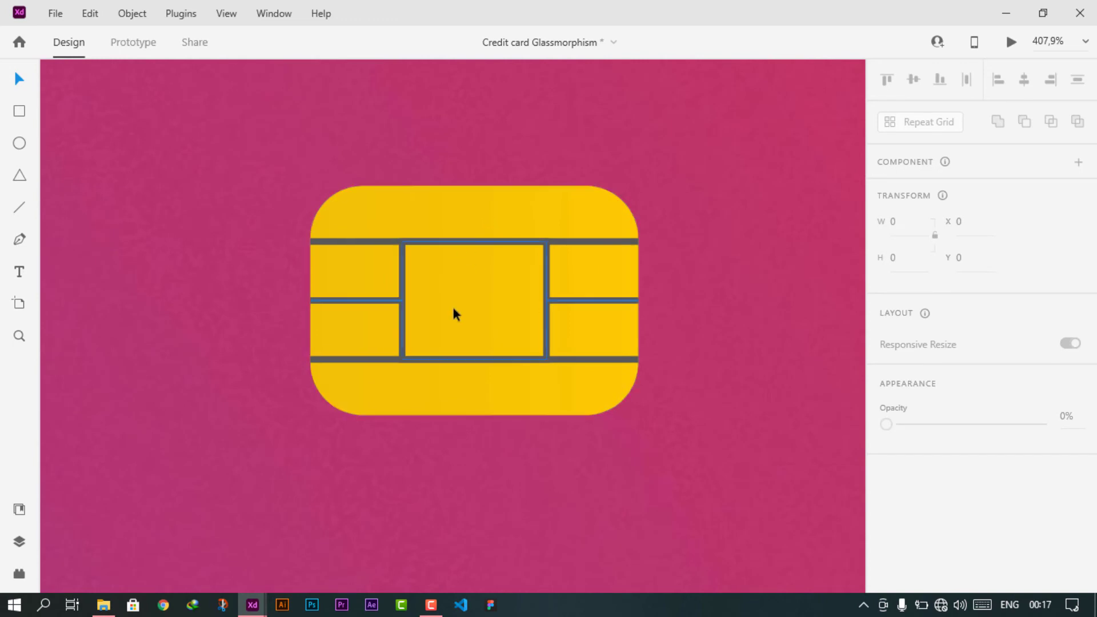
- Group the four chip layers in the Layers panel and name the group 'card'
left_click(19, 542)
left_click(87, 215)
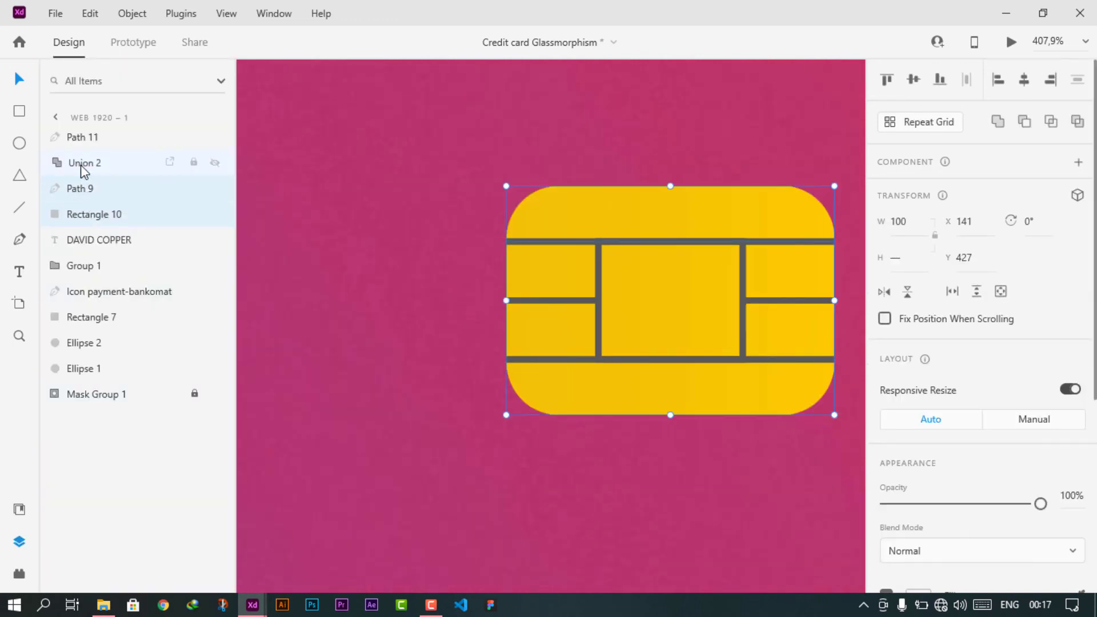
left_click(82, 139, "shift")
key("ctrl+g")
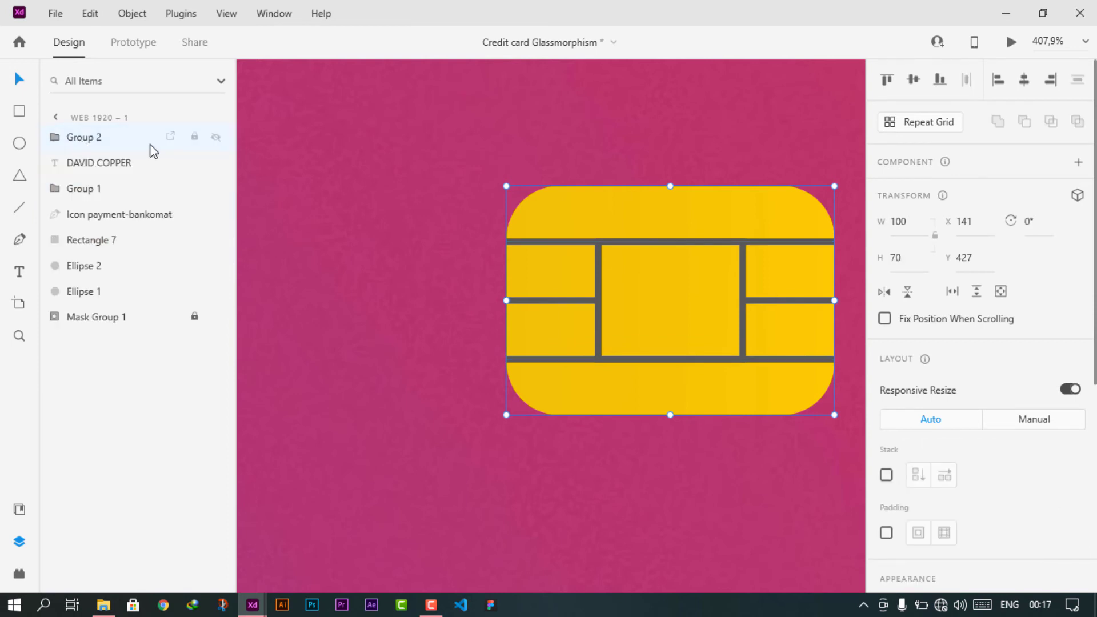
double_click(86, 138)
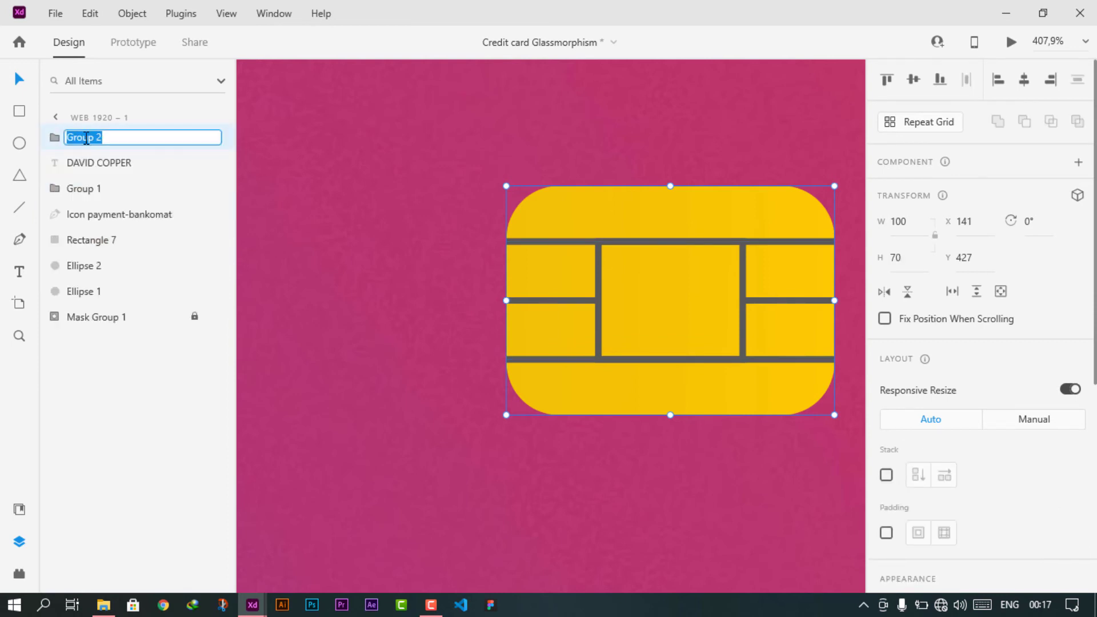
type("card")
key("Return")
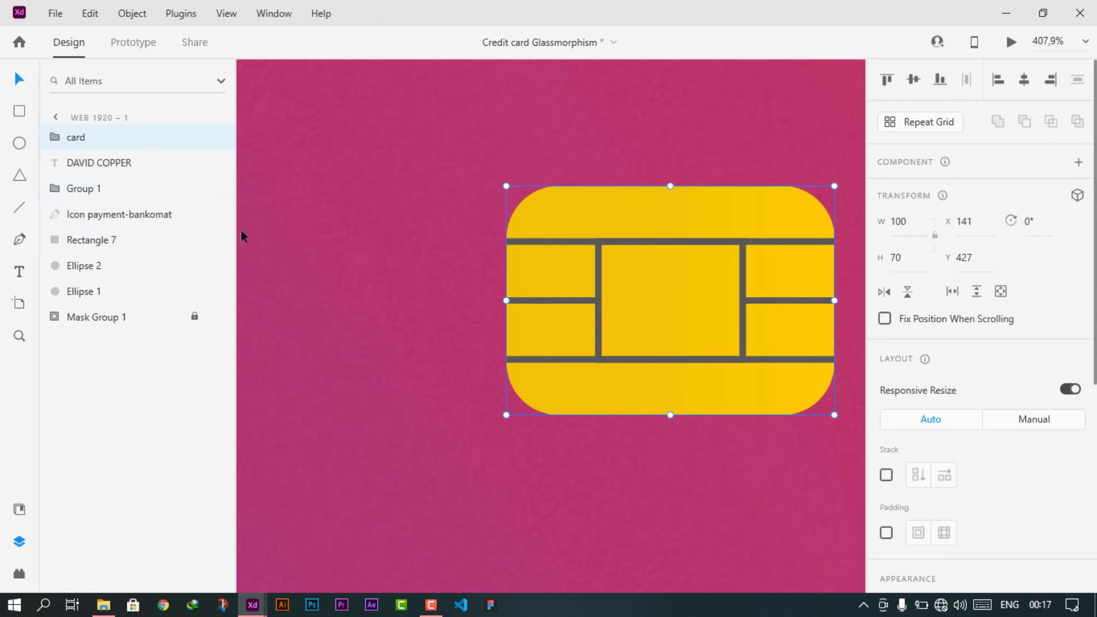
left_click(19, 541)
- Move the chip under the Bankomat logo, then drag the card number onto the card
scroll(451, 282, "down", 5)
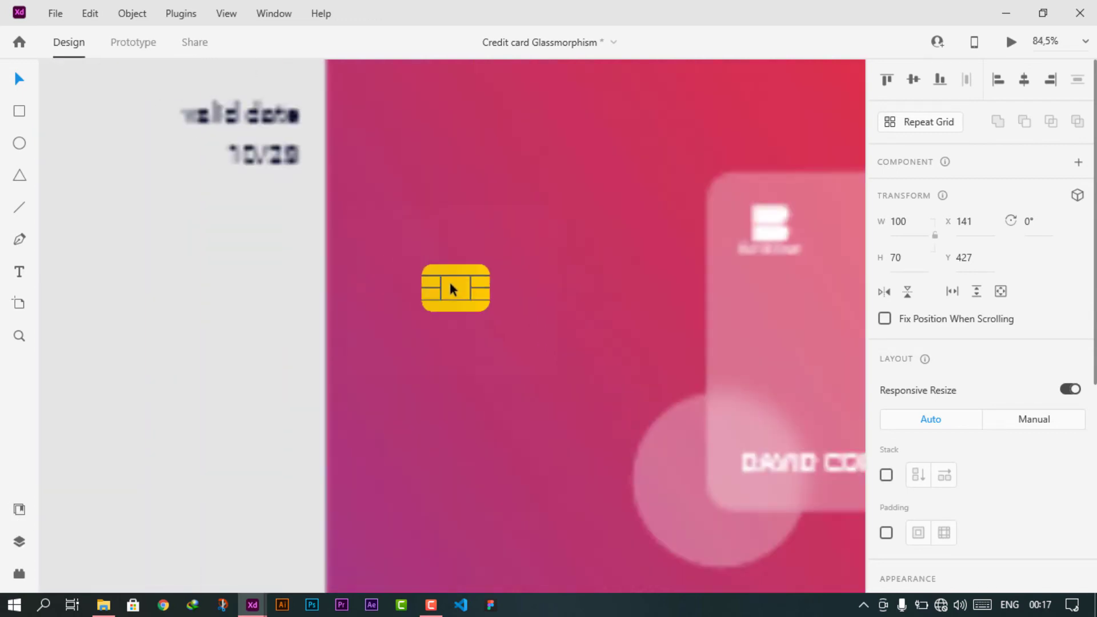
scroll(503, 309, "right", 3)
left_click_drag(231, 268, 478, 278)
scroll(476, 274, "up", 4)
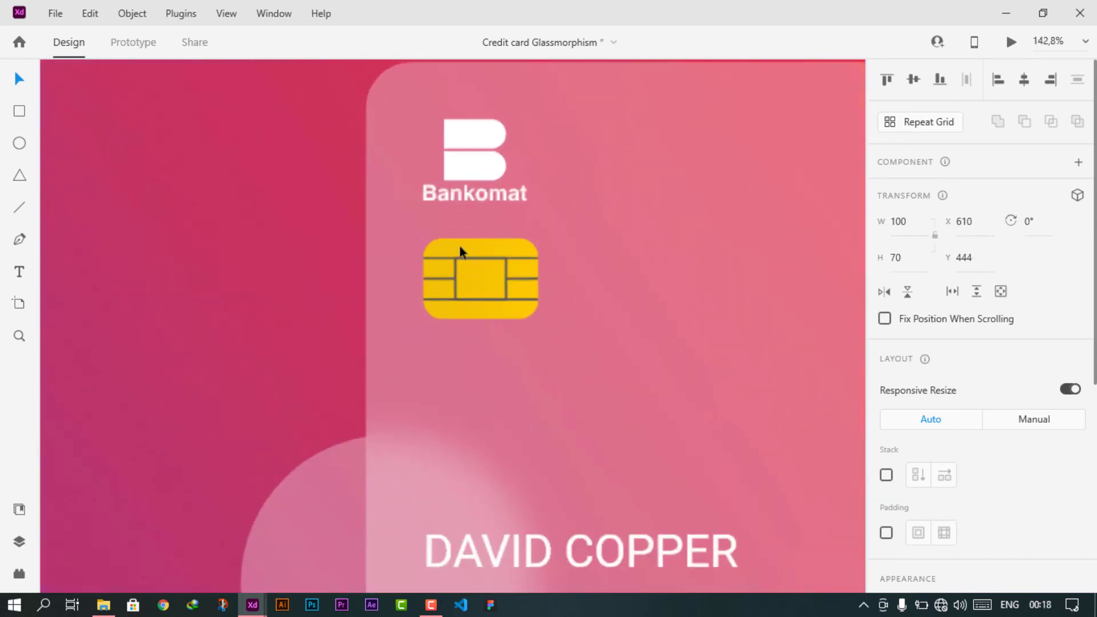
left_click(460, 195)
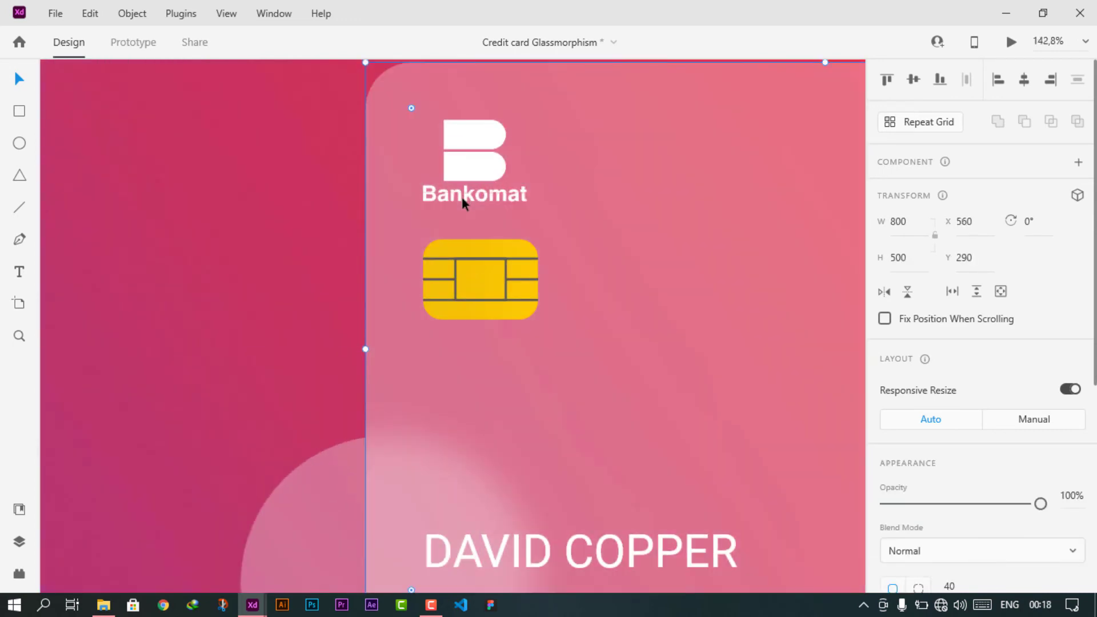
left_click(478, 258)
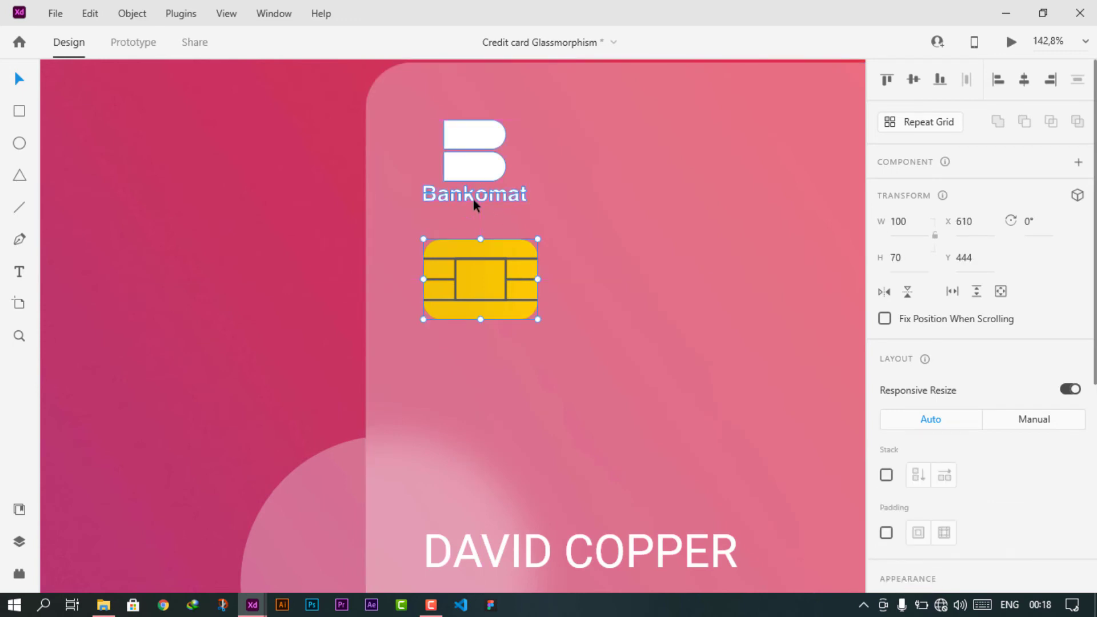
scroll(470, 303, "down", 3)
left_click_drag(469, 297, 470, 300)
scroll(469, 300, "down", 2)
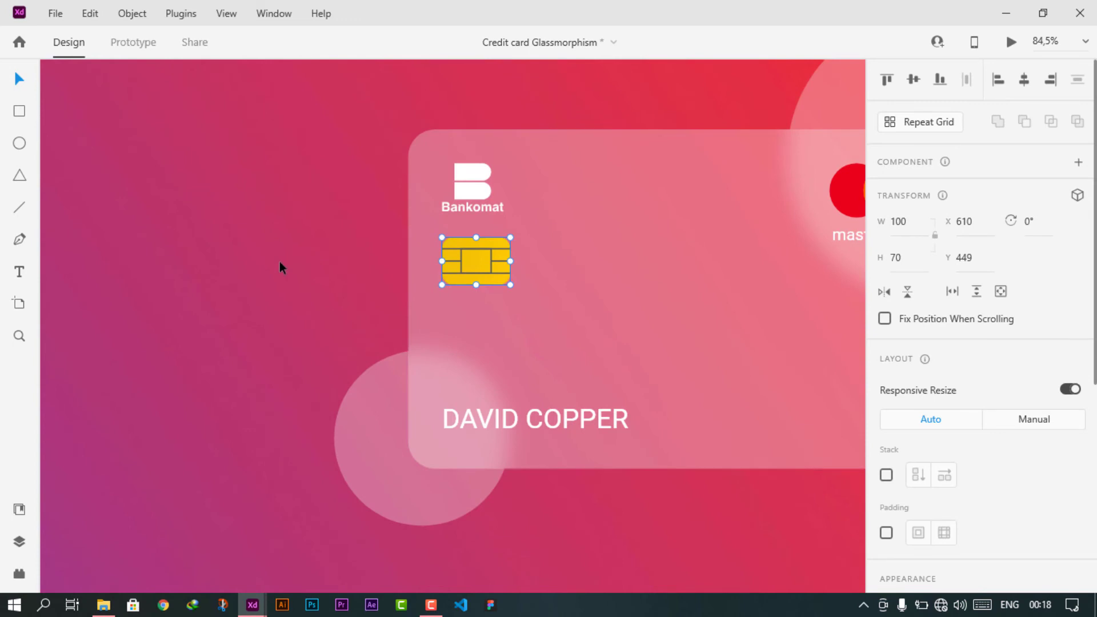
scroll(279, 262, "down", 4)
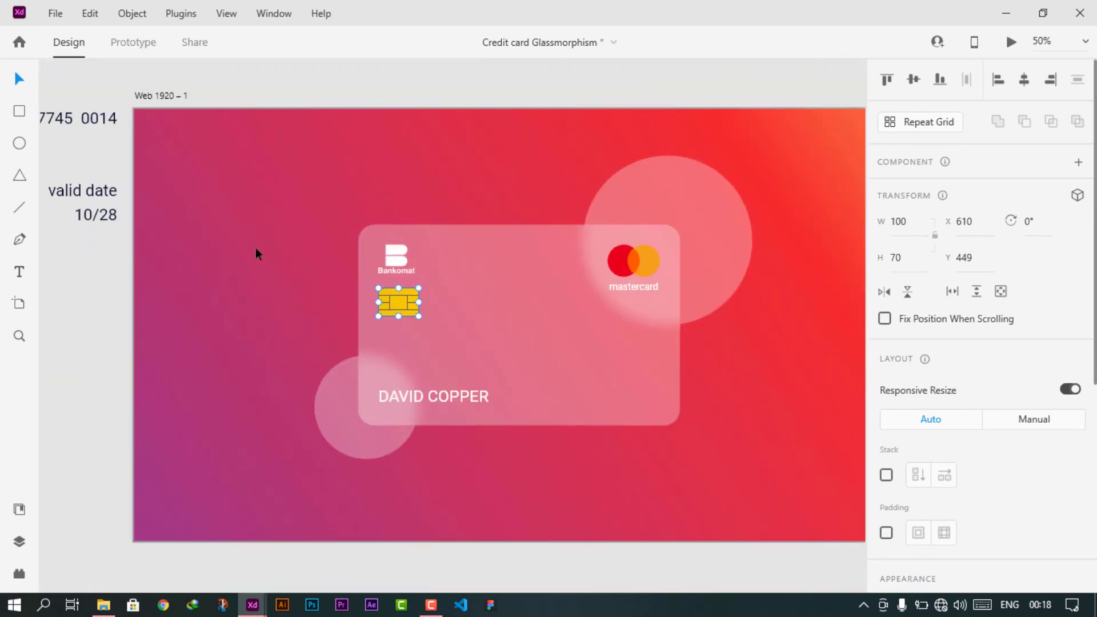
scroll(256, 248, "left", 4)
left_click_drag(225, 118, 660, 337)
- Left-align the card number with the chip, enlarge it to 65 pt and place it just below the chip
scroll(635, 335, "up", 3)
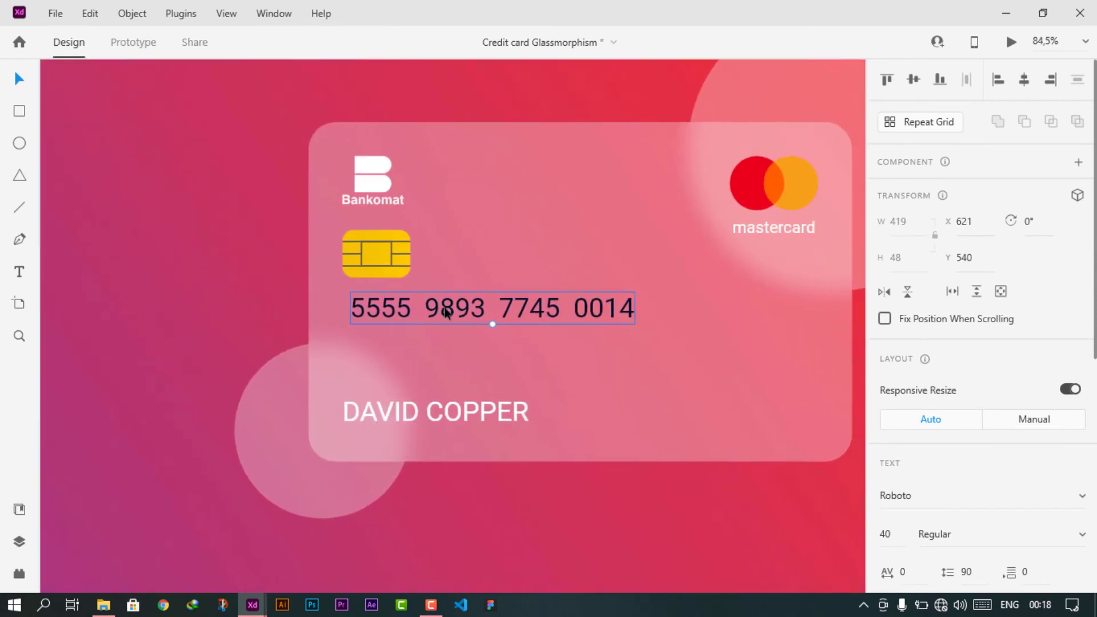
left_click_drag(446, 312, 440, 311)
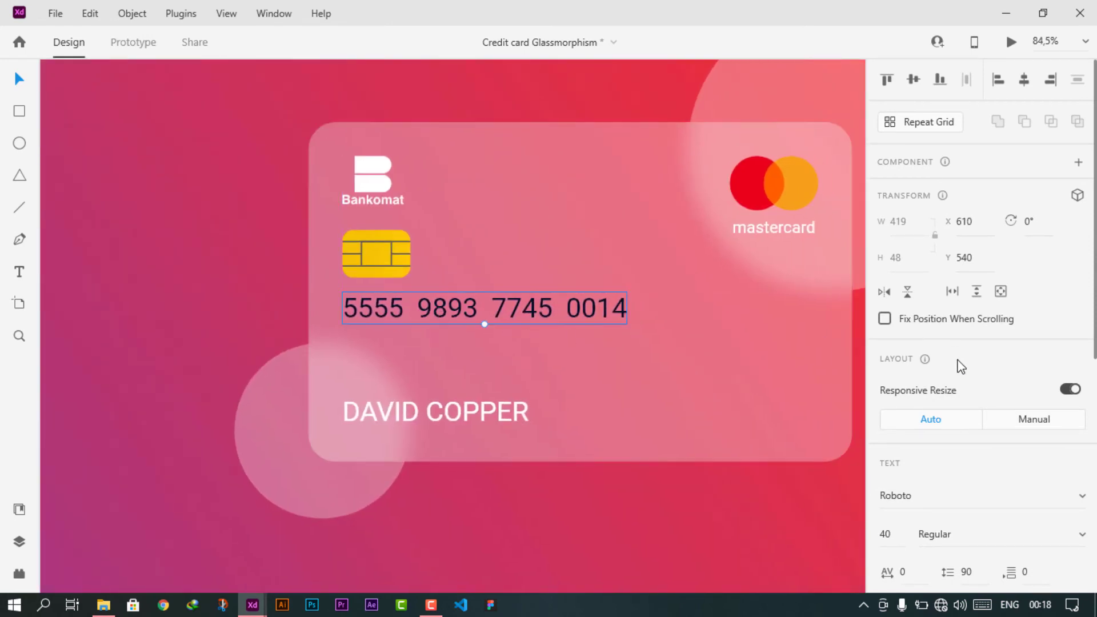
scroll(958, 363, "down", 4)
type("60")
key("Return")
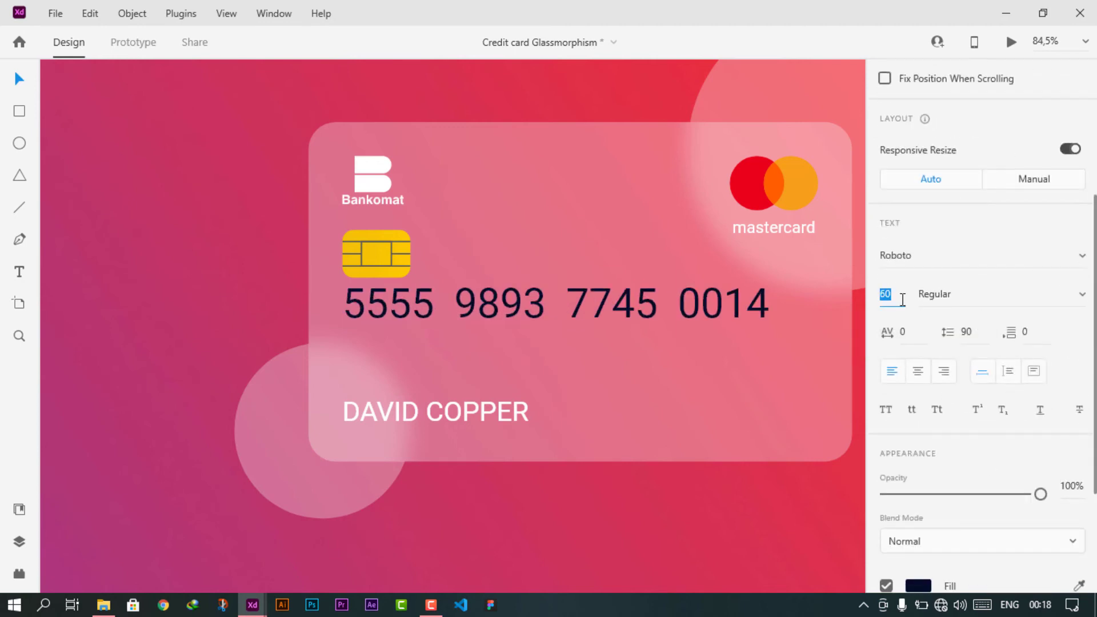
key("Up")
key("Up")
key("Up")
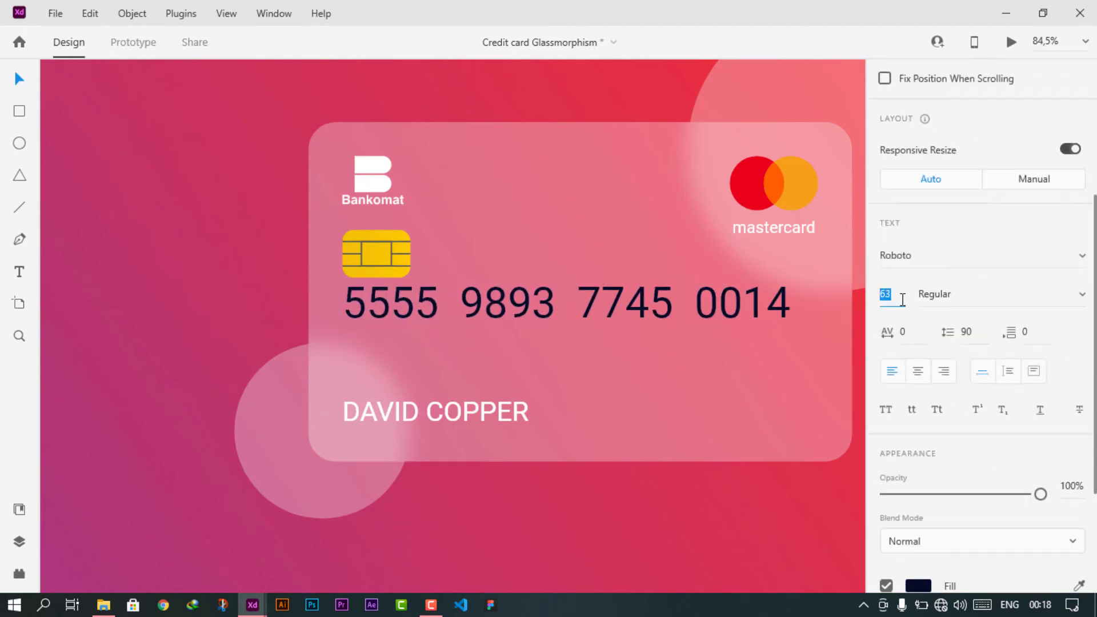
key("Up")
key("Up")
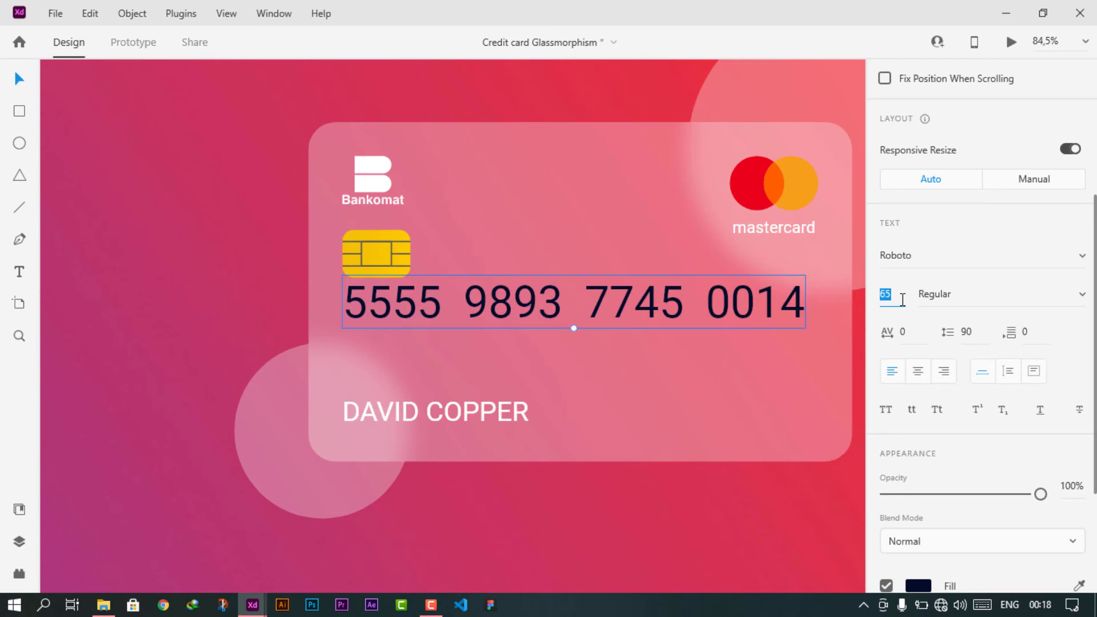
left_click_drag(660, 308, 682, 321)
- Set the card number's font weight to Medium
left_click(1083, 295)
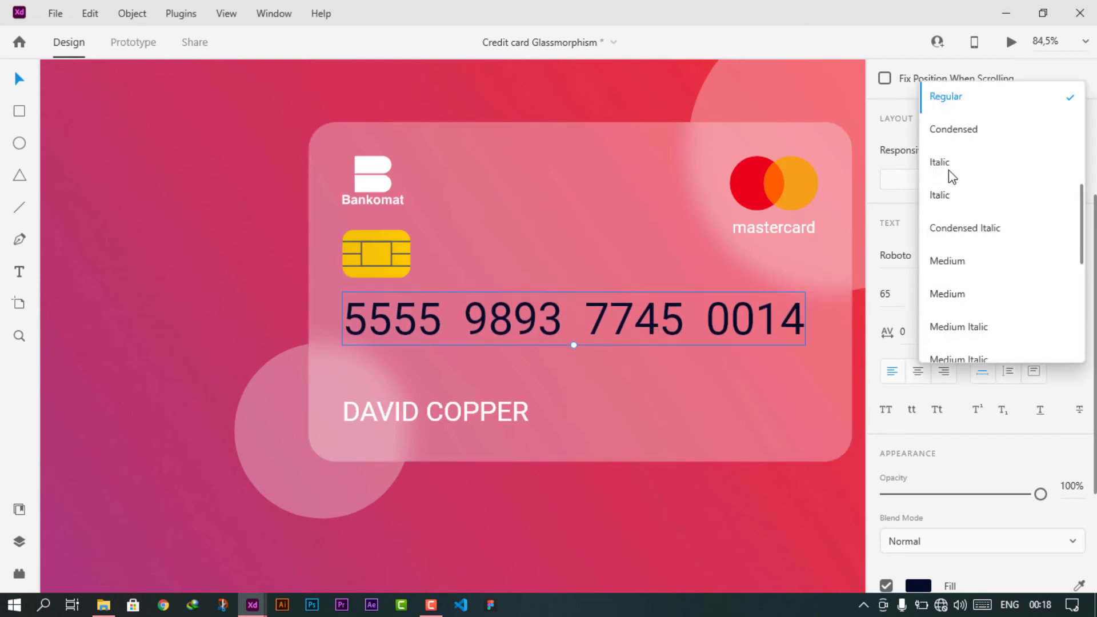
scroll(960, 302, "down", 2)
left_click(962, 305)
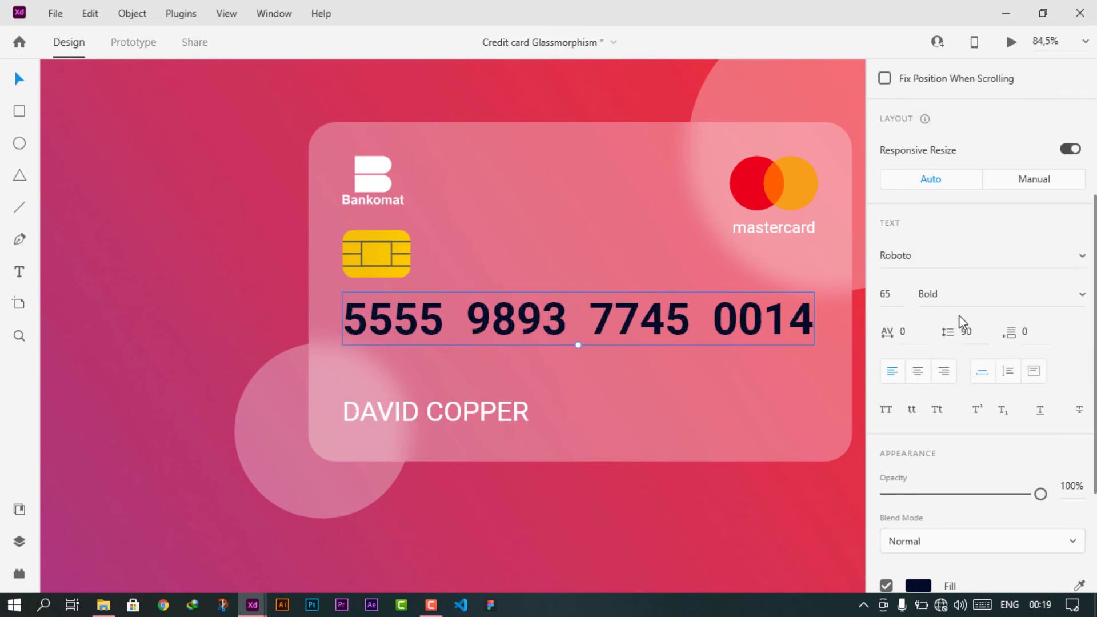
left_click(1006, 295)
key("Up")
key("Up")
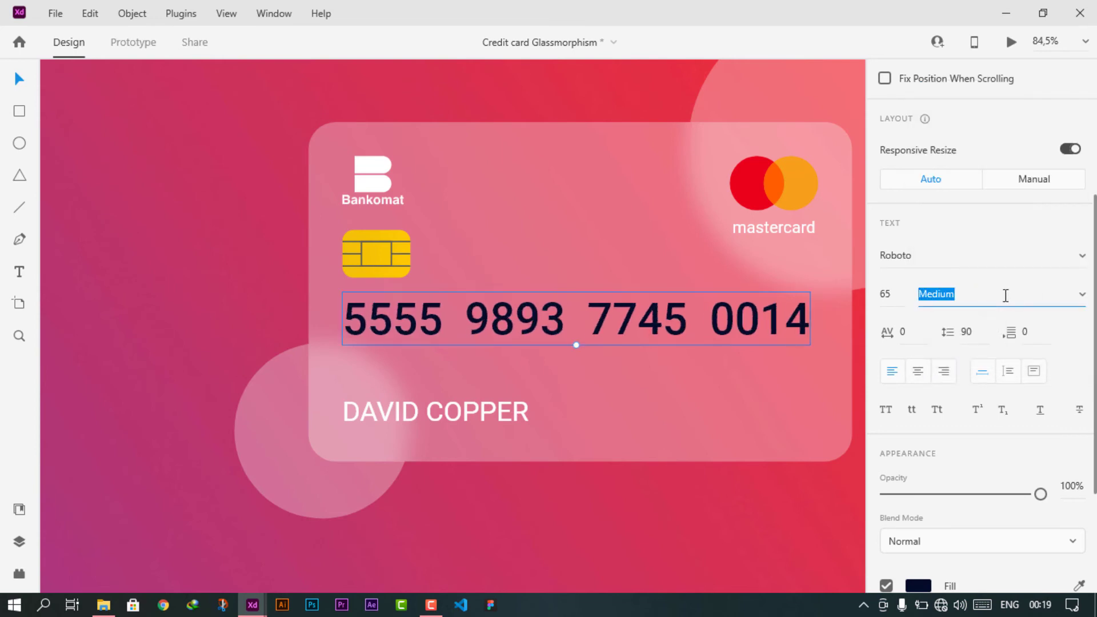
key("Return")
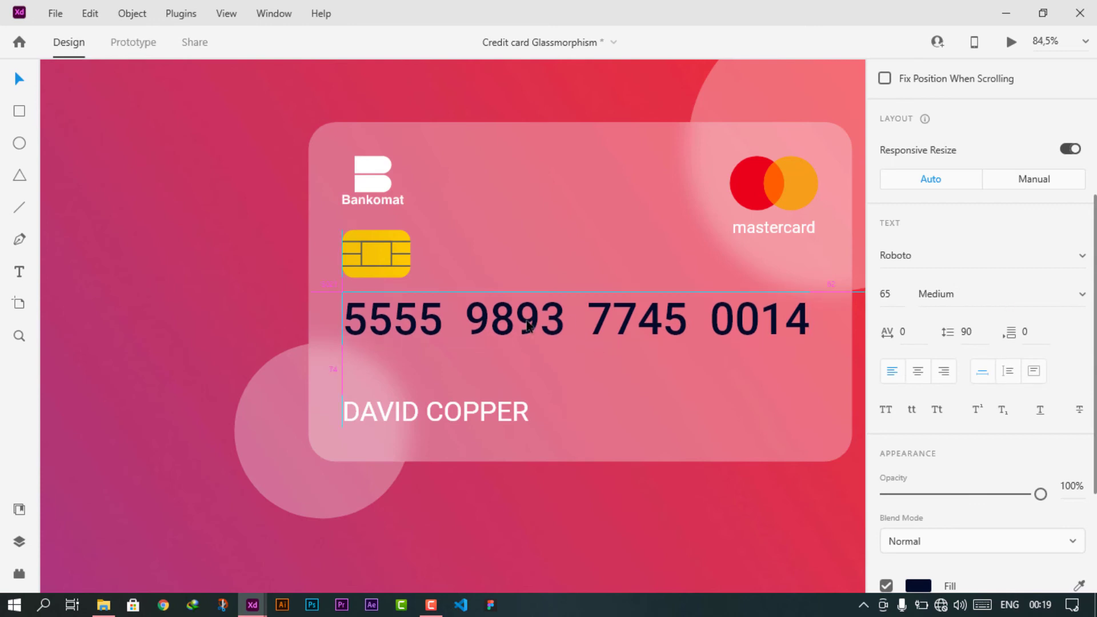
- Change the card number's fill to white, #FFFFFF
scroll(918, 422, "down", 3)
left_click(919, 411)
type("ffffff")
key("Return")
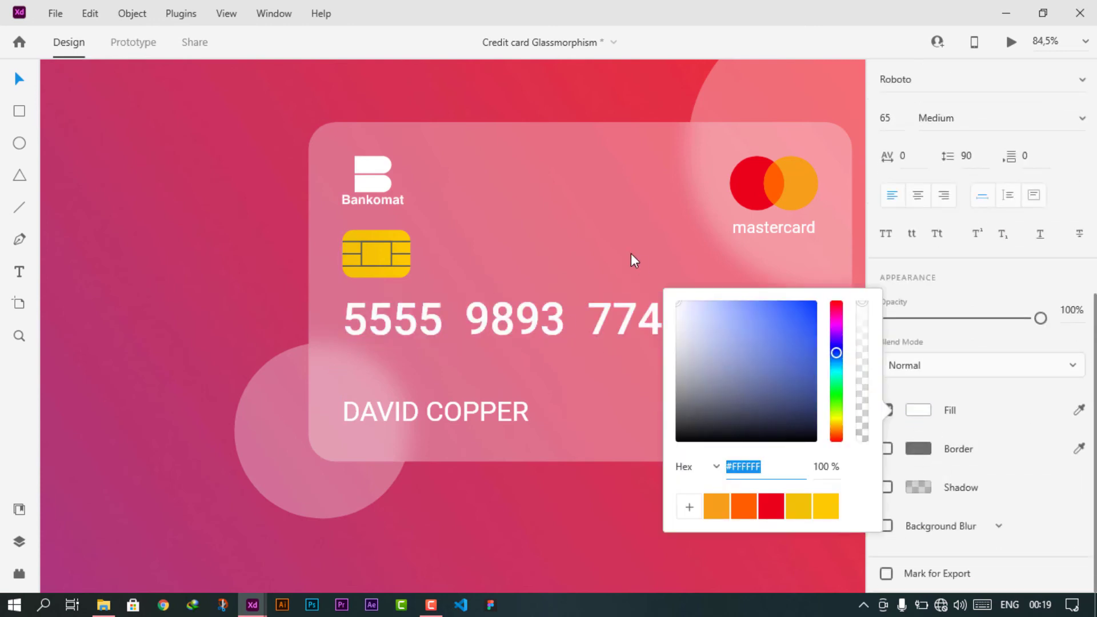
left_click(248, 335)
left_click(248, 334)
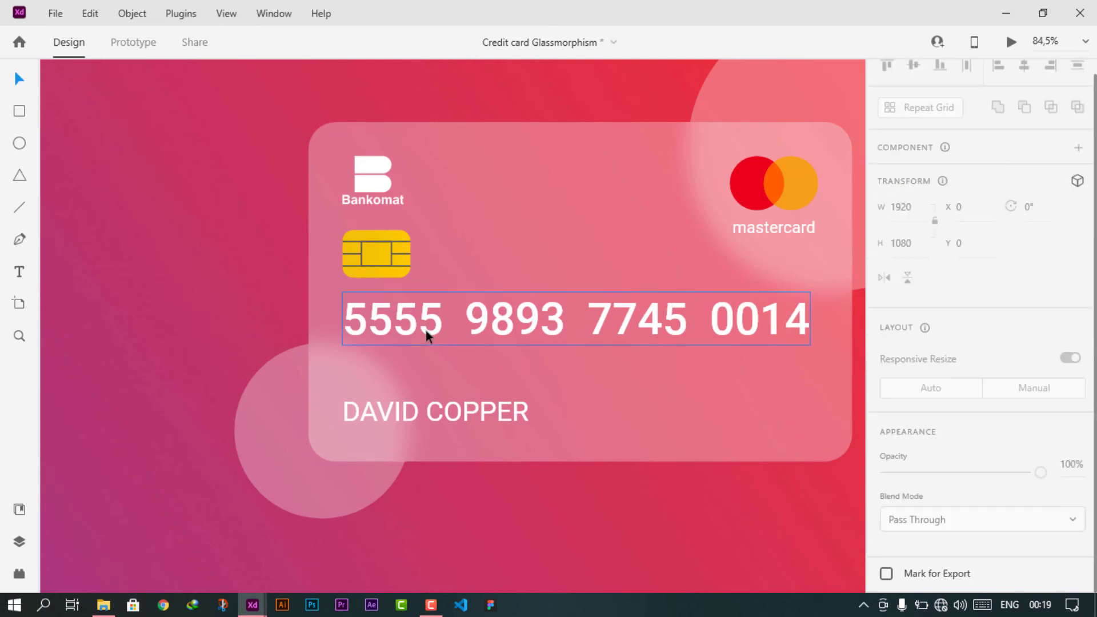
- Add a '5555' text box below the card number
key("t")
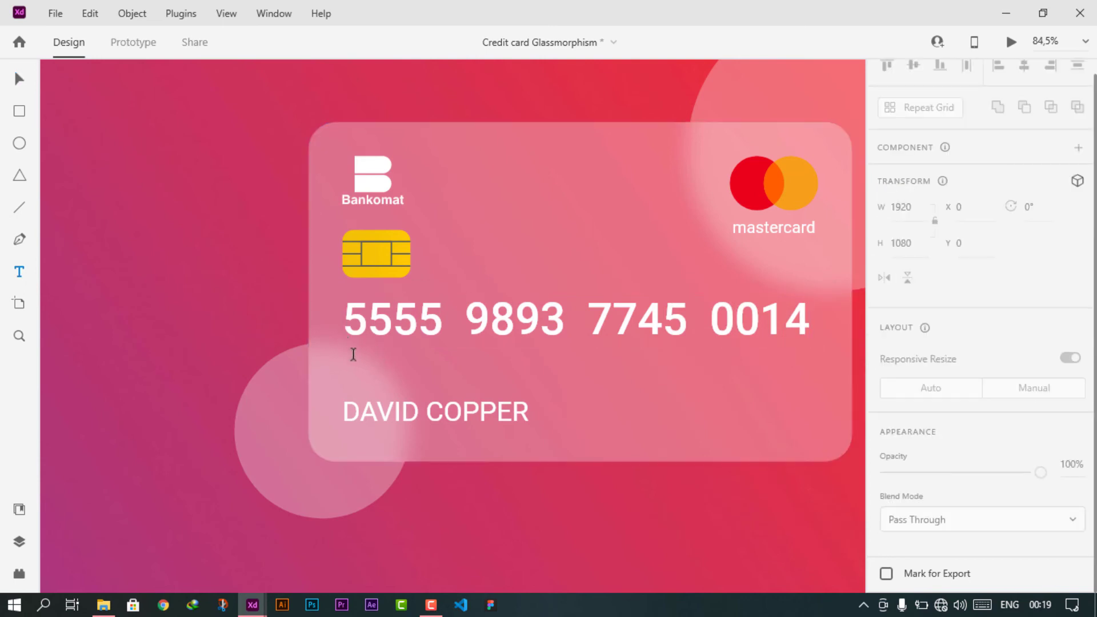
left_click(351, 357)
type("5555")
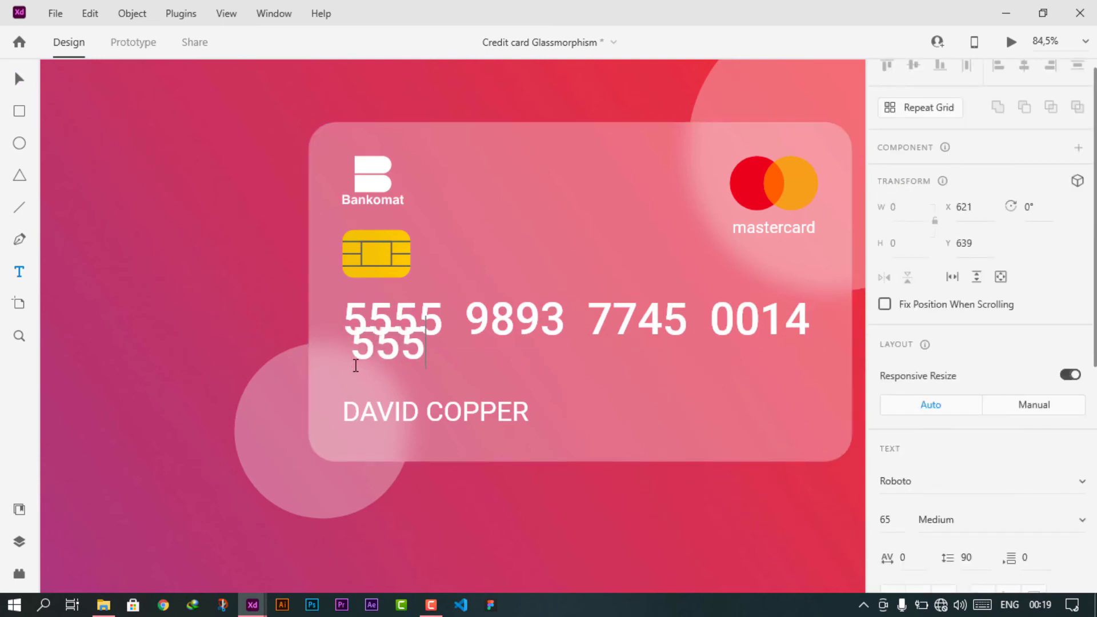
left_click(18, 85)
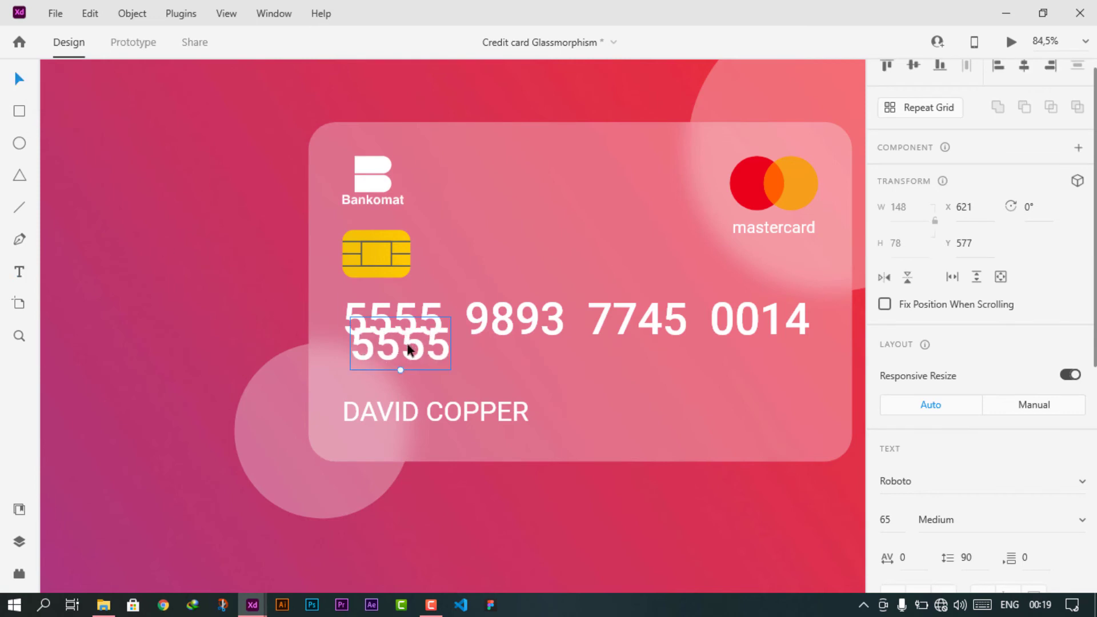
left_click_drag(409, 350, 402, 364)
- Set the 5555 text to 30 pt in Light weight
scroll(972, 303, "down", 4)
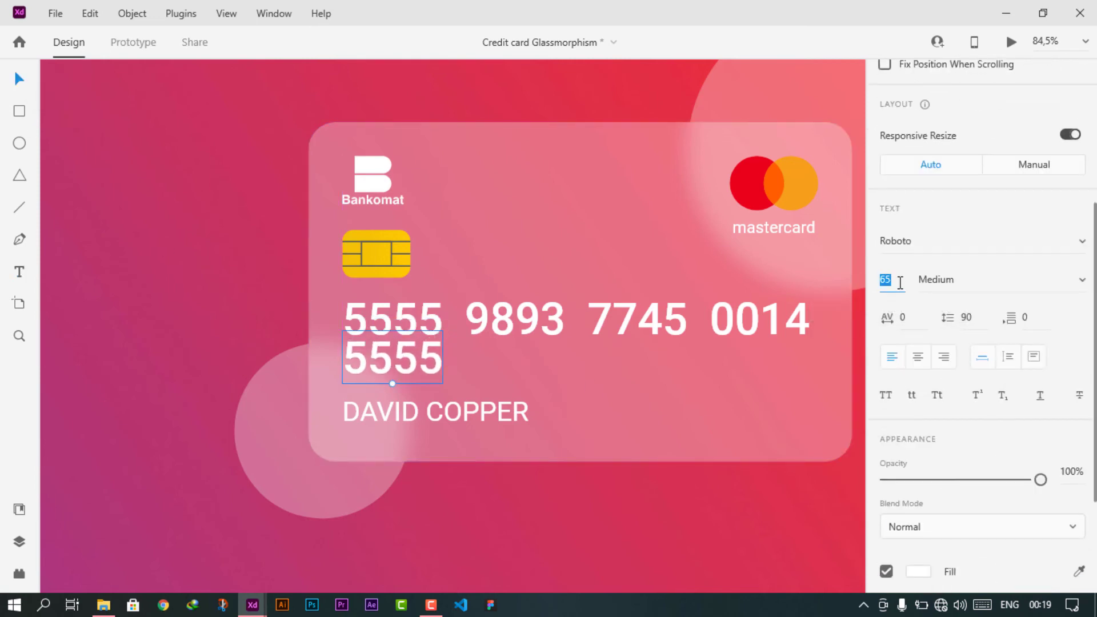
type("32")
key("Return")
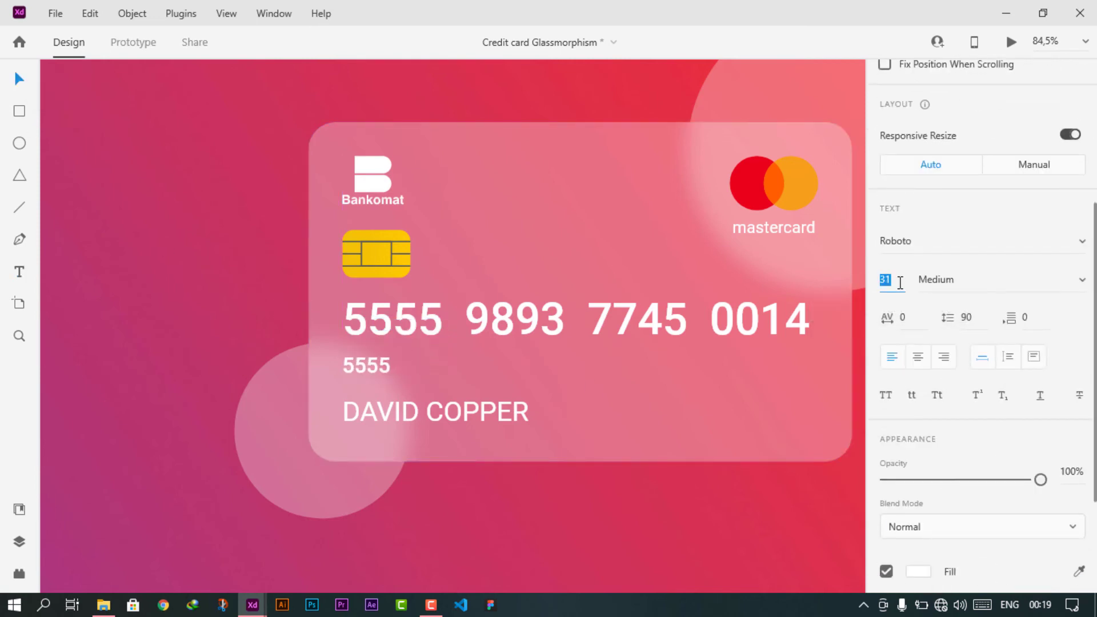
key("Down")
left_click(985, 280)
key("Up")
key("Up")
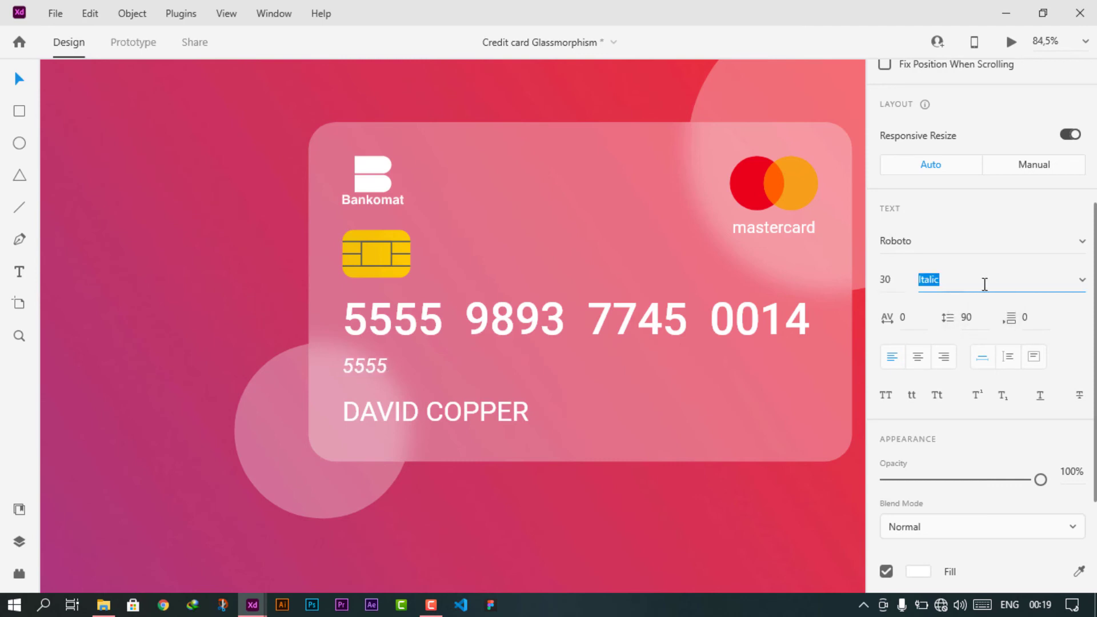
key("Up")
key("Up")
key("Up")
key("Up")
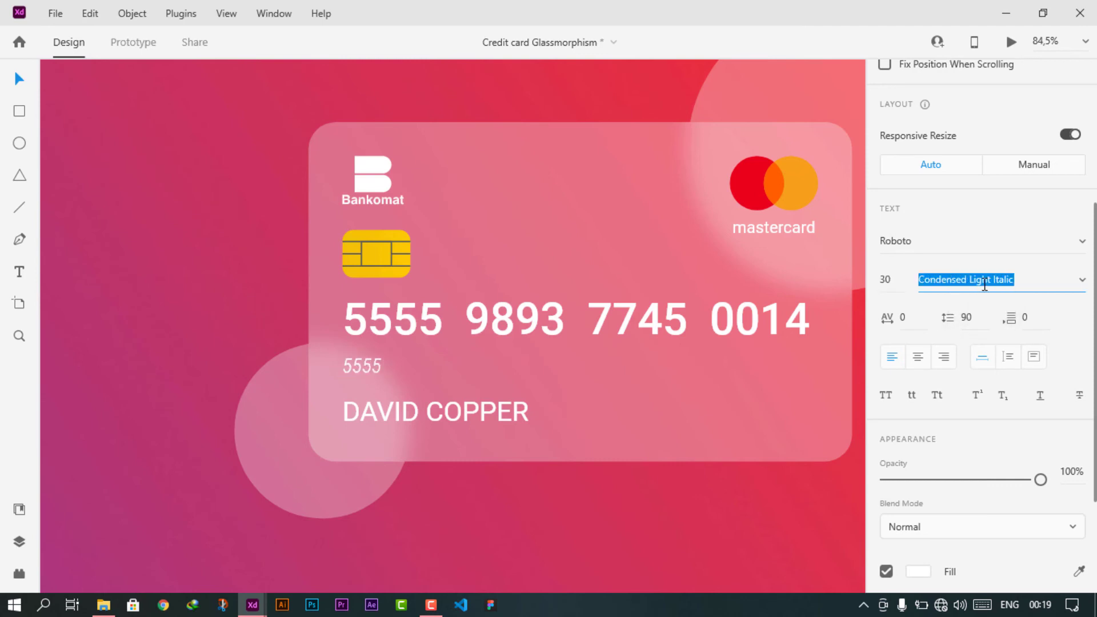
key("Up")
key("Up")
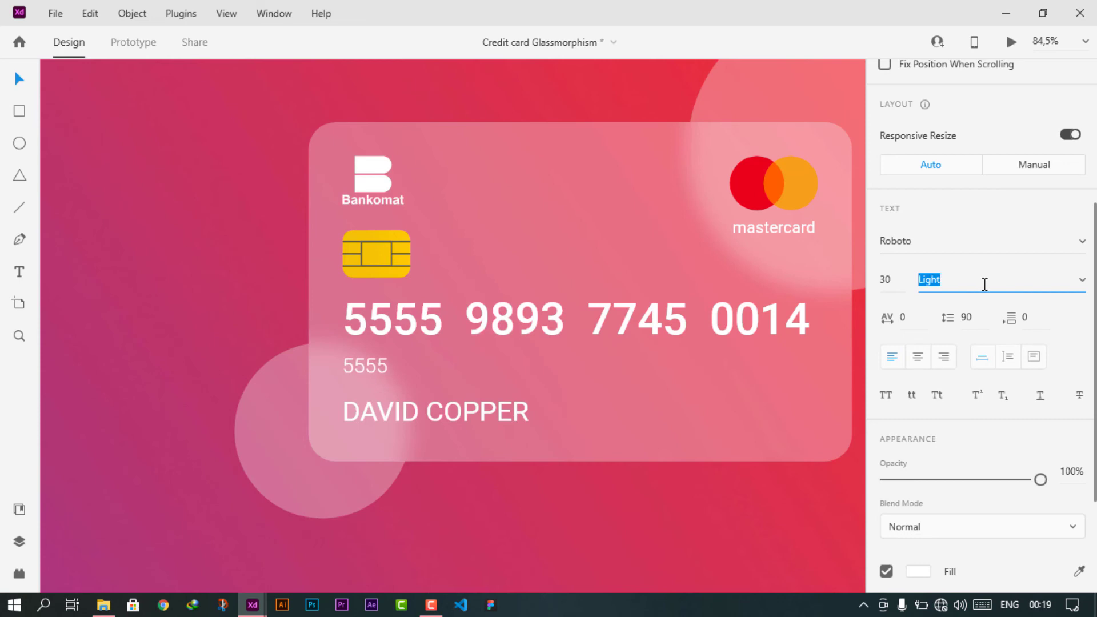
key("Return")
- Nudge 5555 slightly lower beneath the first group of the card number
scroll(372, 362, "up", 4)
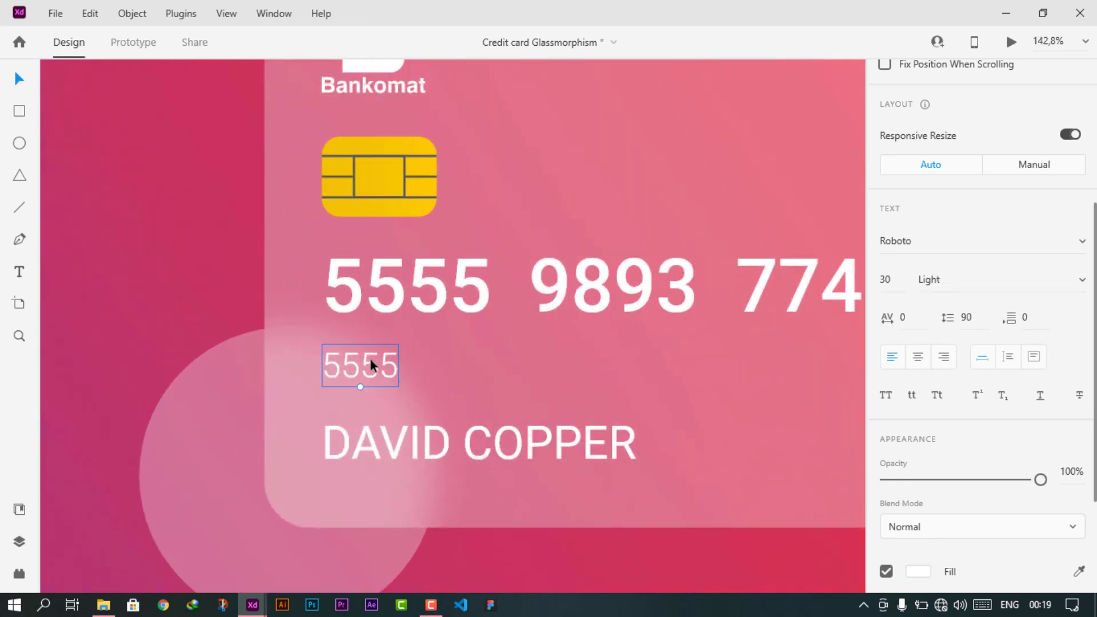
left_click_drag(369, 352, 369, 359)
scroll(369, 355, "down", 5)
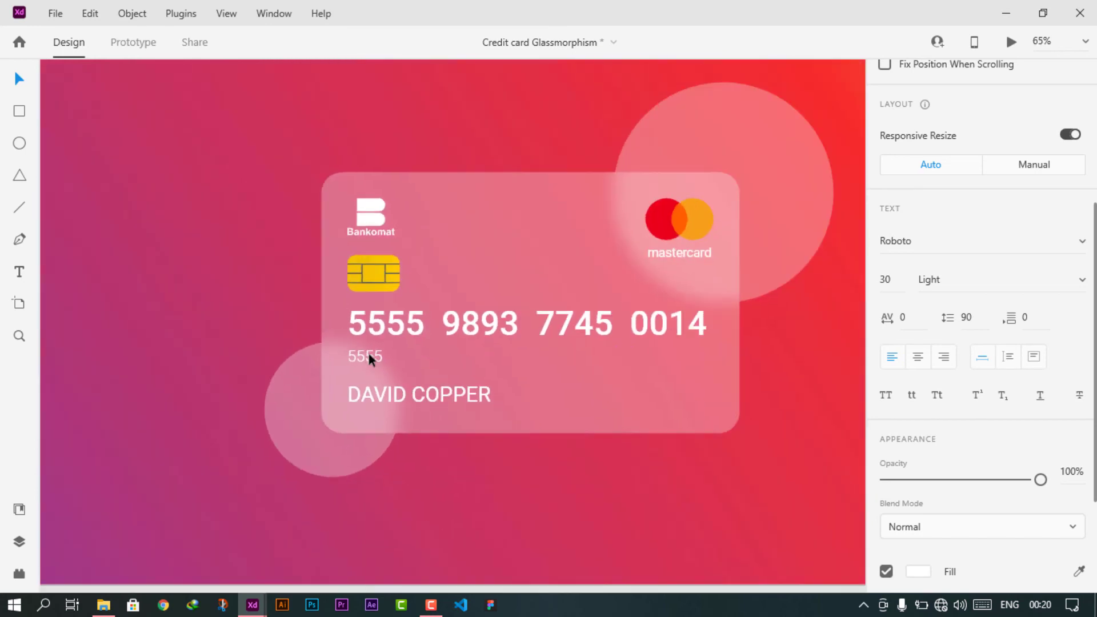
left_click(574, 482)
- Move the 'valid date' label onto the card and break it onto two lines
scroll(238, 282, "down", 3)
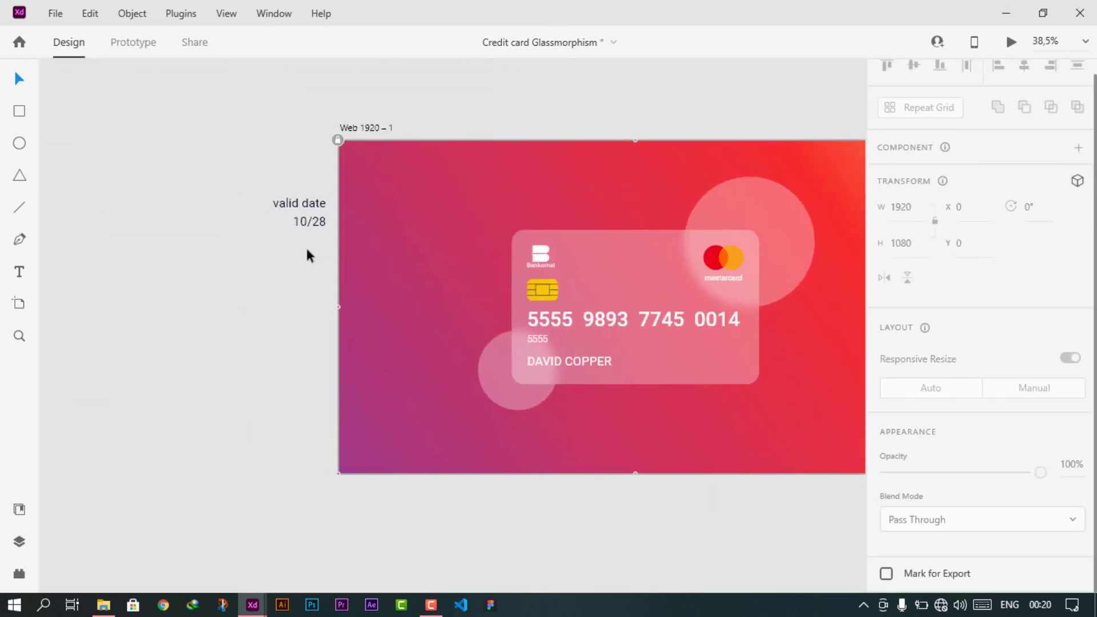
left_click_drag(298, 201, 651, 347)
scroll(652, 347, "up", 4)
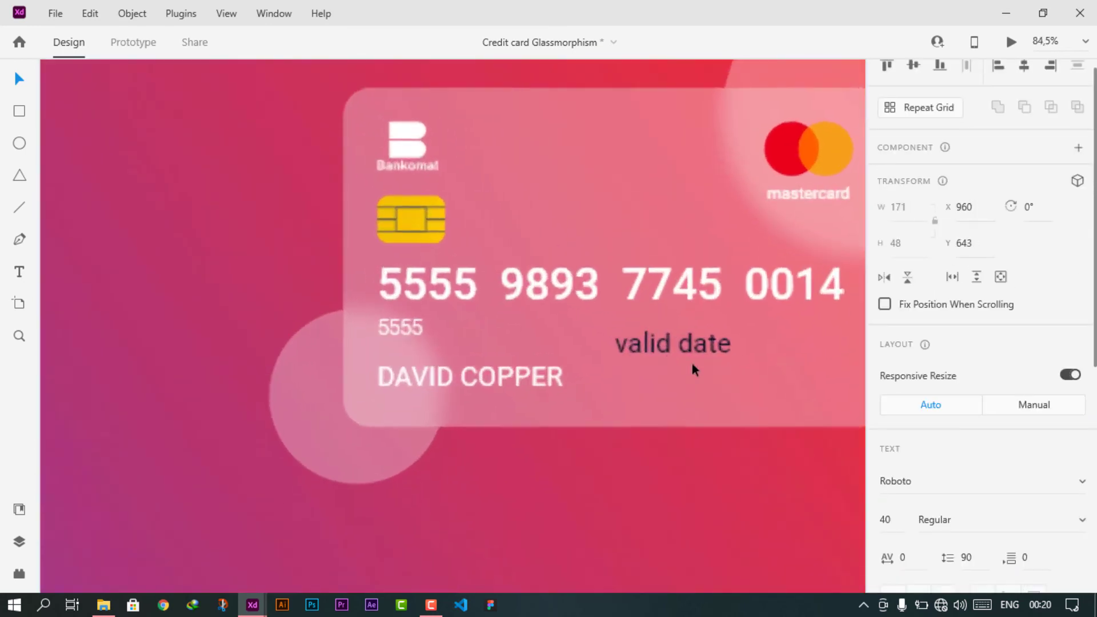
key("Return")
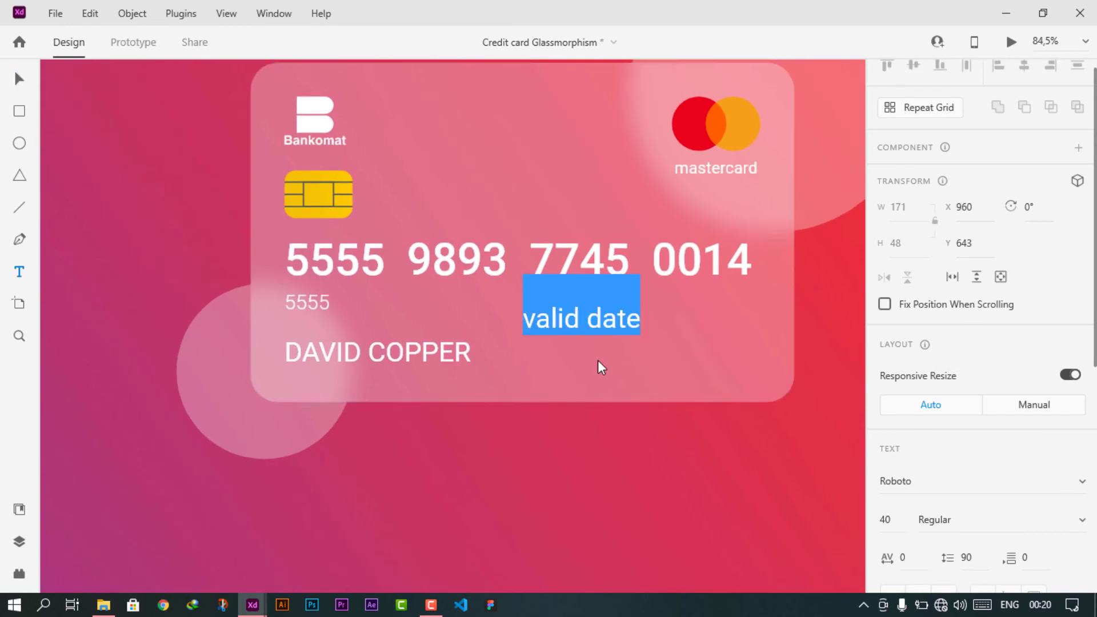
left_click(589, 320)
key("Return")
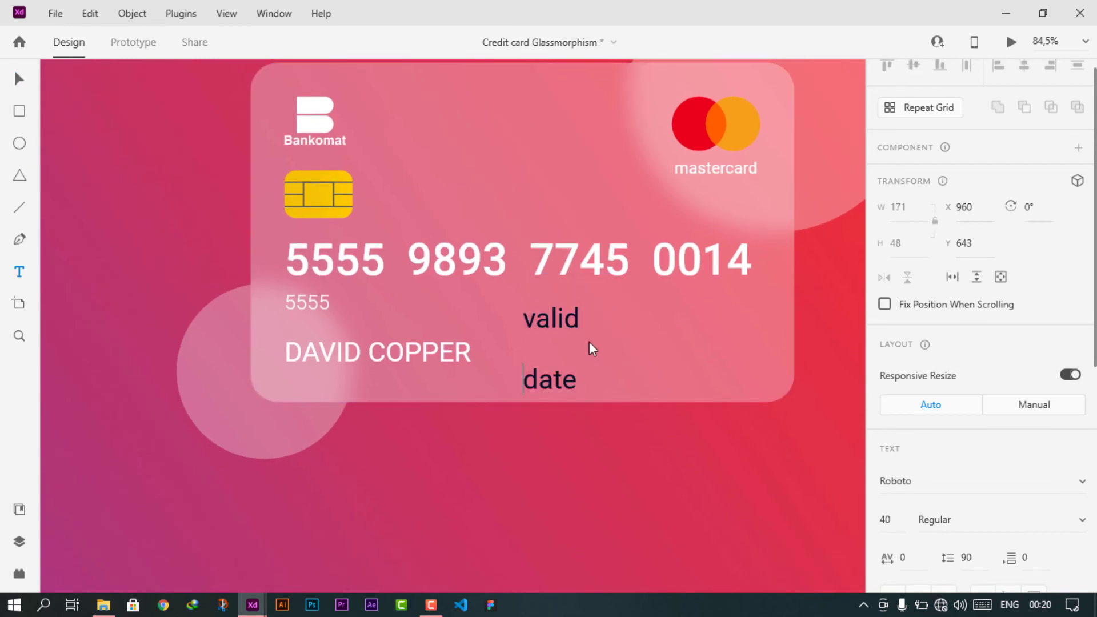
left_click(17, 81)
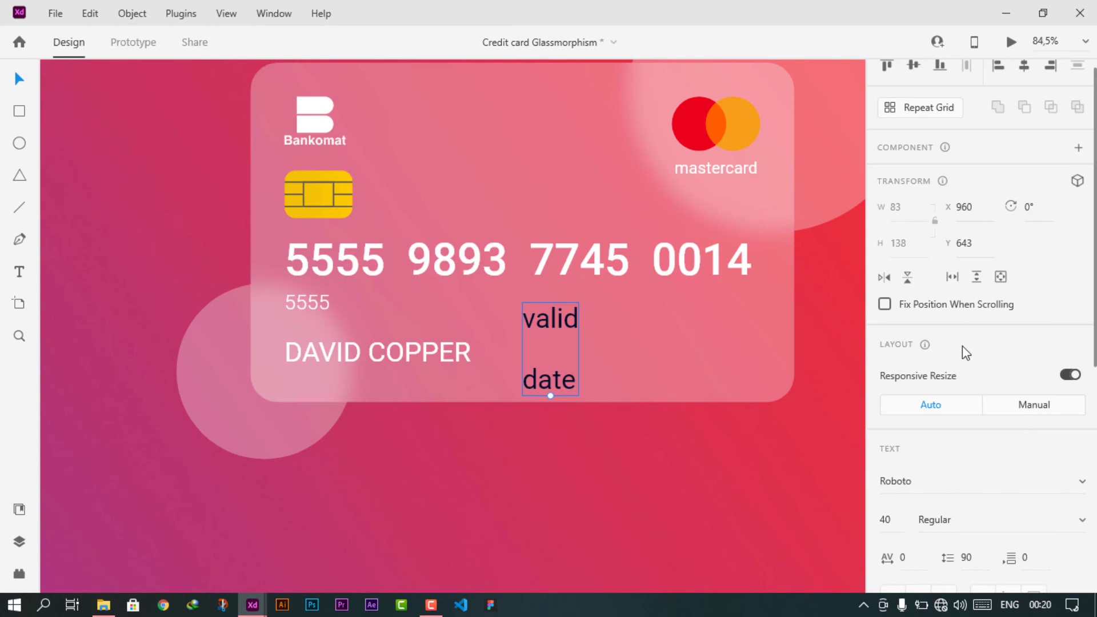
- Set the label's line spacing to 40 and its font size to 30
scroll(952, 337, "down", 4)
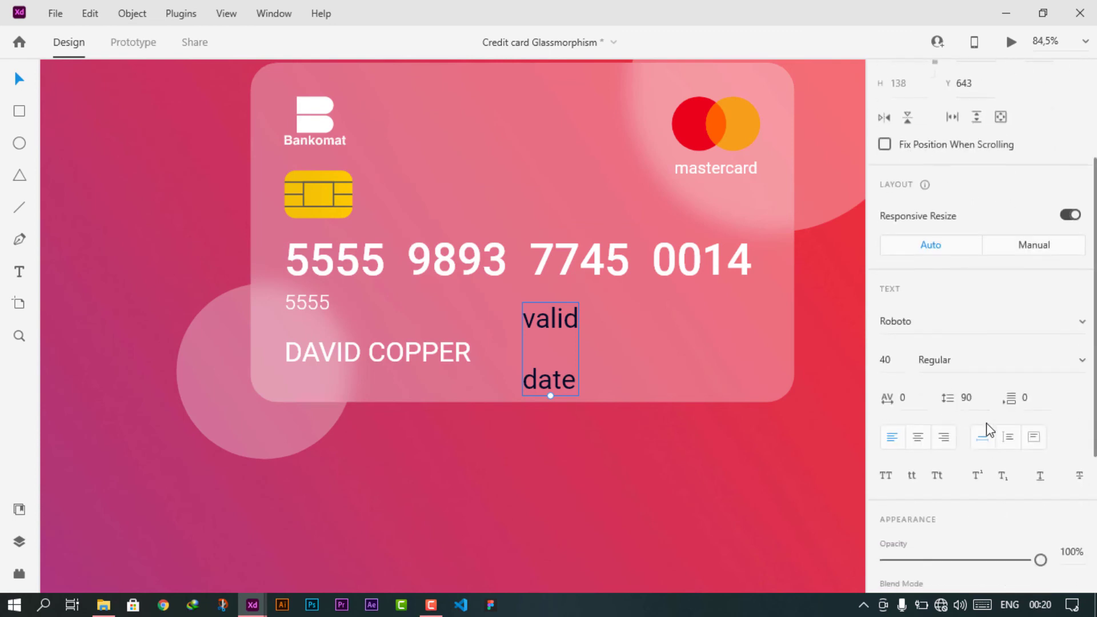
left_click(971, 396)
key("shift+Down")
key("shift+Down")
key("shift+Down")
key("shift+Down")
key("shift+Down")
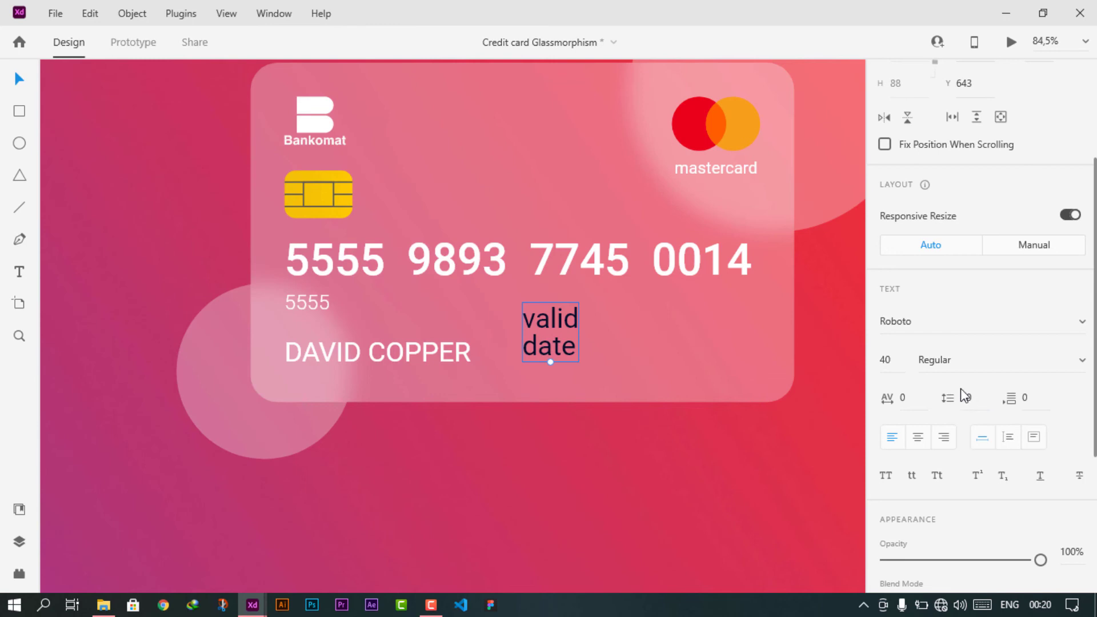
left_click(894, 361)
key("shift+Down")
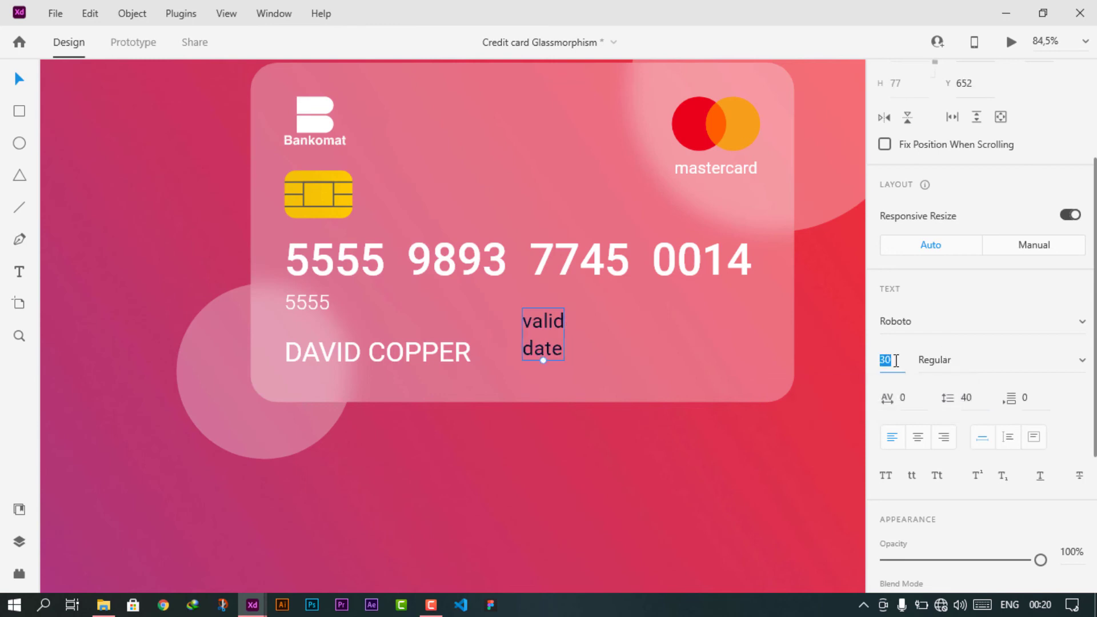
scroll(897, 421, "down", 5)
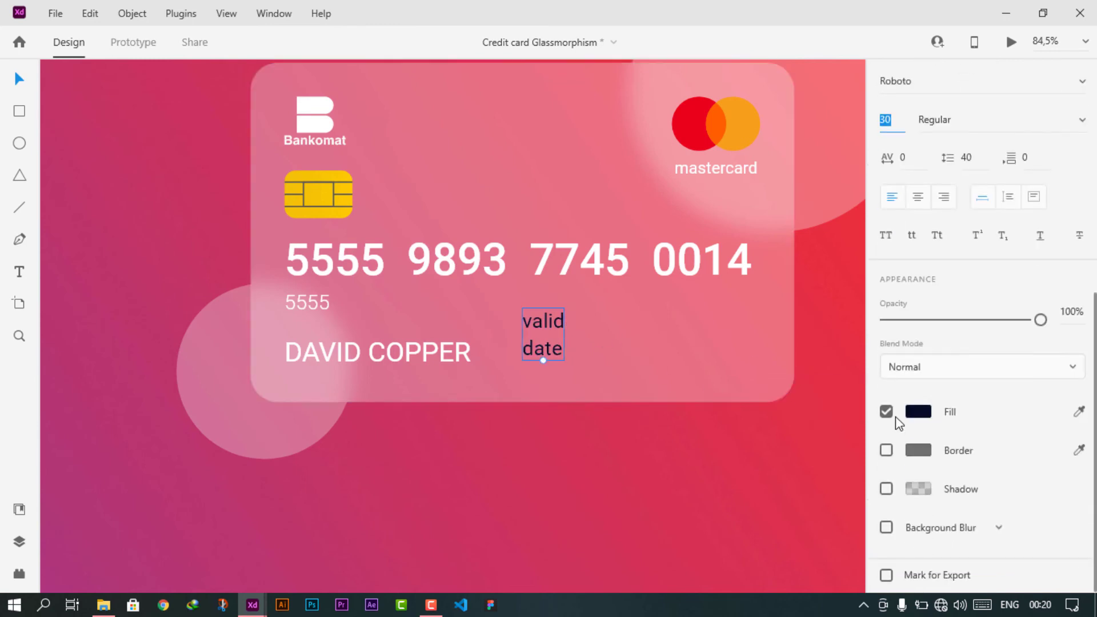
- Turn the valid date label white and shift it slightly left and down
left_click(919, 414)
left_click_drag(798, 394, 615, 267)
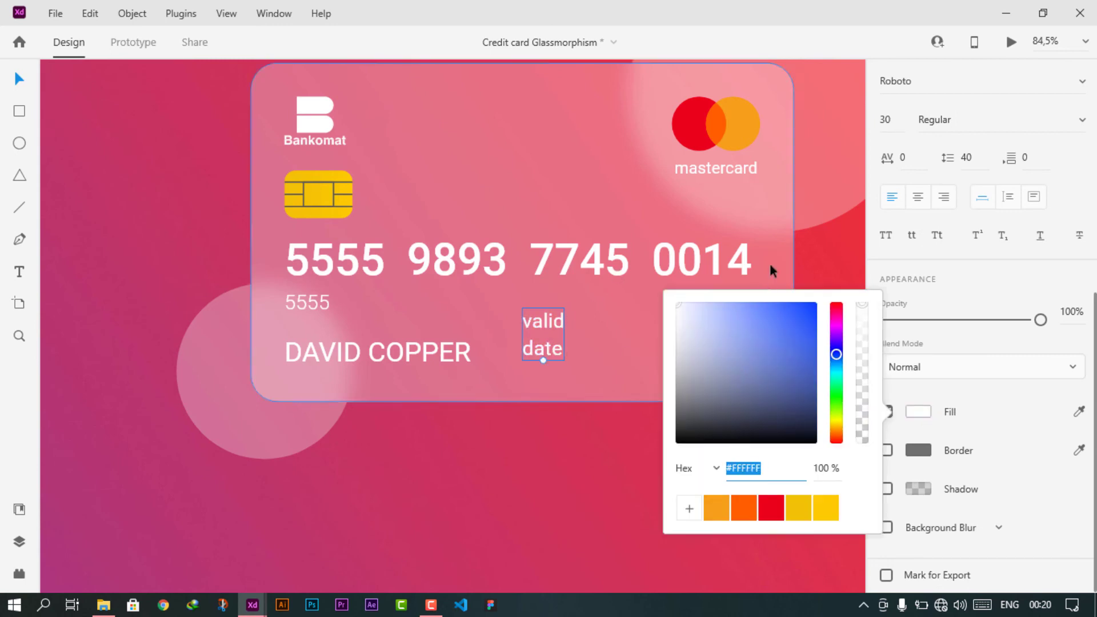
left_click(823, 260)
left_click(560, 323)
left_click_drag(568, 320, 557, 326)
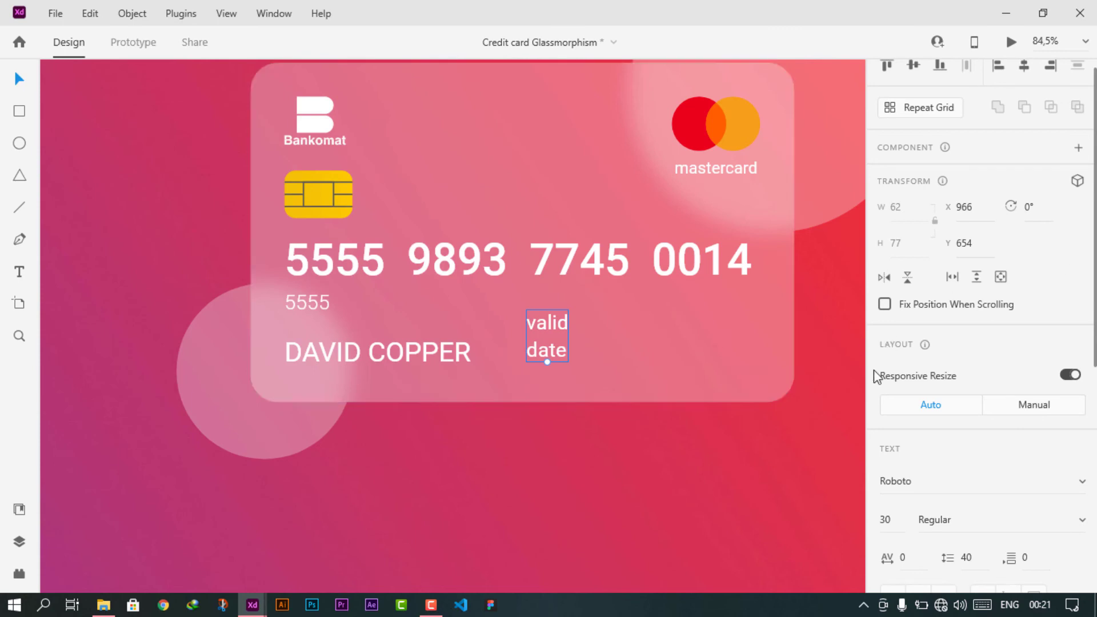
- Give the valid date label font size 20 and Light weight
scroll(926, 343, "down", 3)
left_click(902, 360)
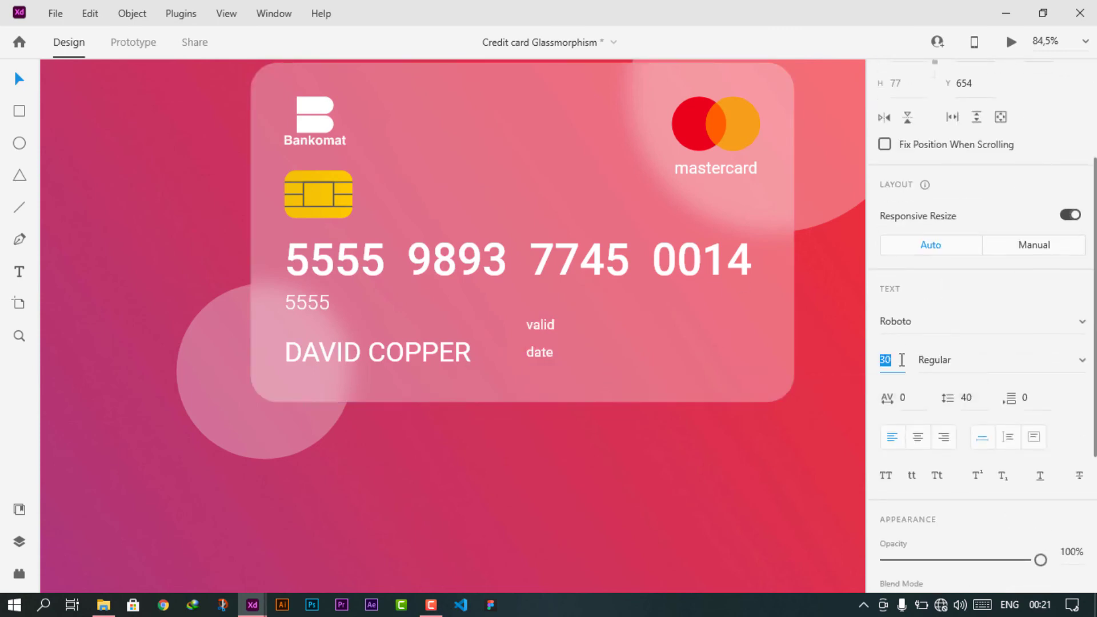
type("20")
key("Return")
left_click(1082, 361)
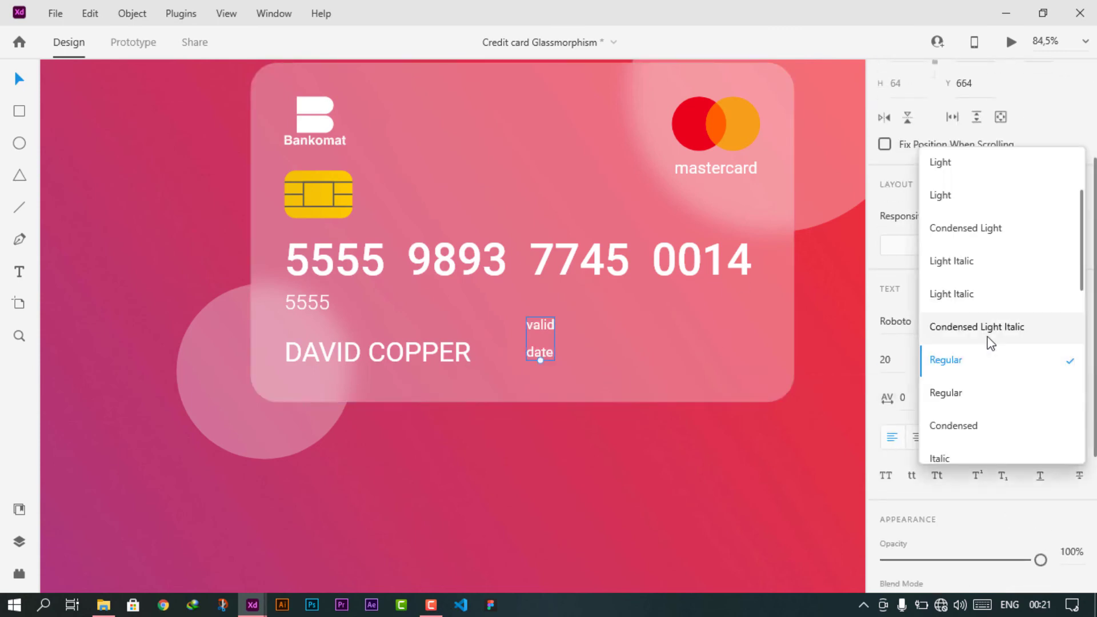
scroll(990, 340, "up", 2)
left_click(967, 212)
- Shrink the small 5555 digits to size 20 and place them under the card number
left_click(308, 300)
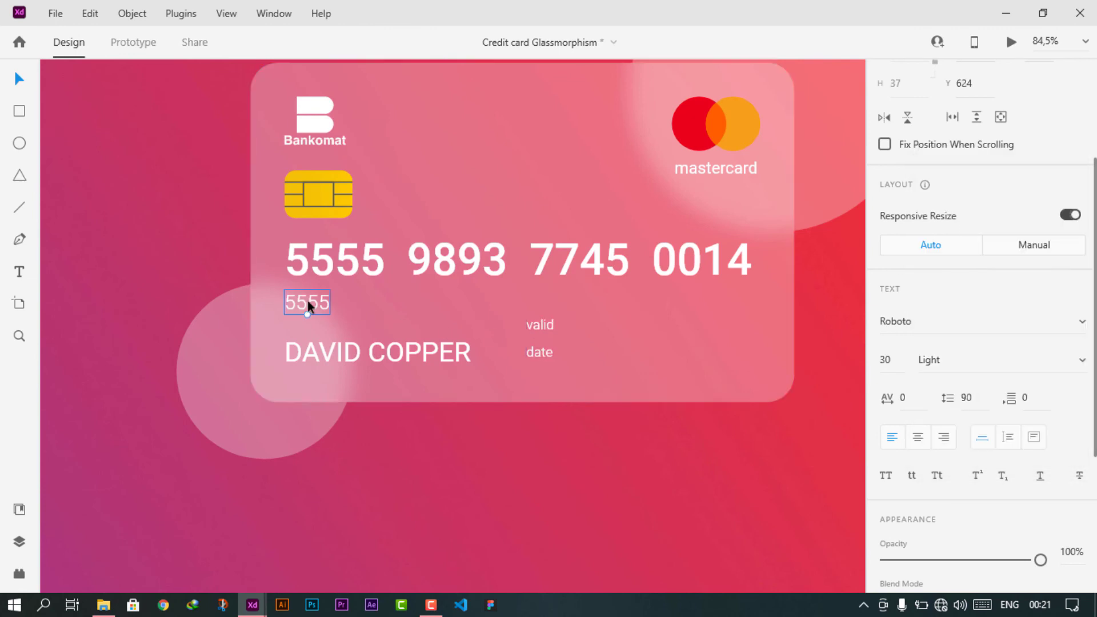
left_click(893, 360)
type("20")
key("Return")
left_click_drag(303, 302, 313, 286)
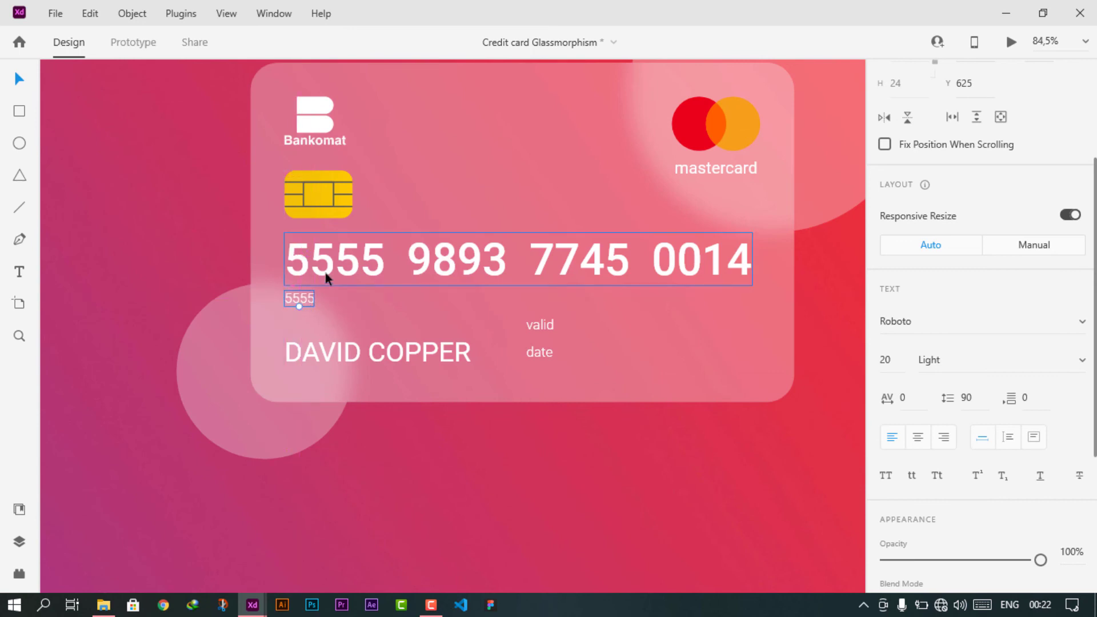
key("Down")
key("Down")
key("Down")
key("Down")
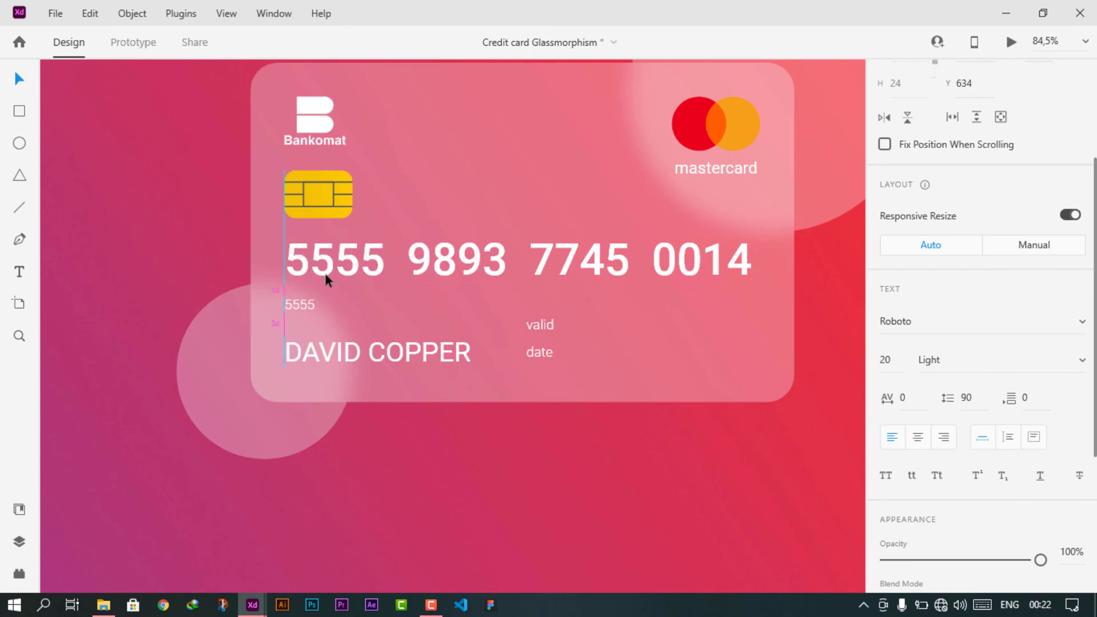
- Bring 10/28 from the pasteboard onto the card beside the valid date label
left_click(544, 331)
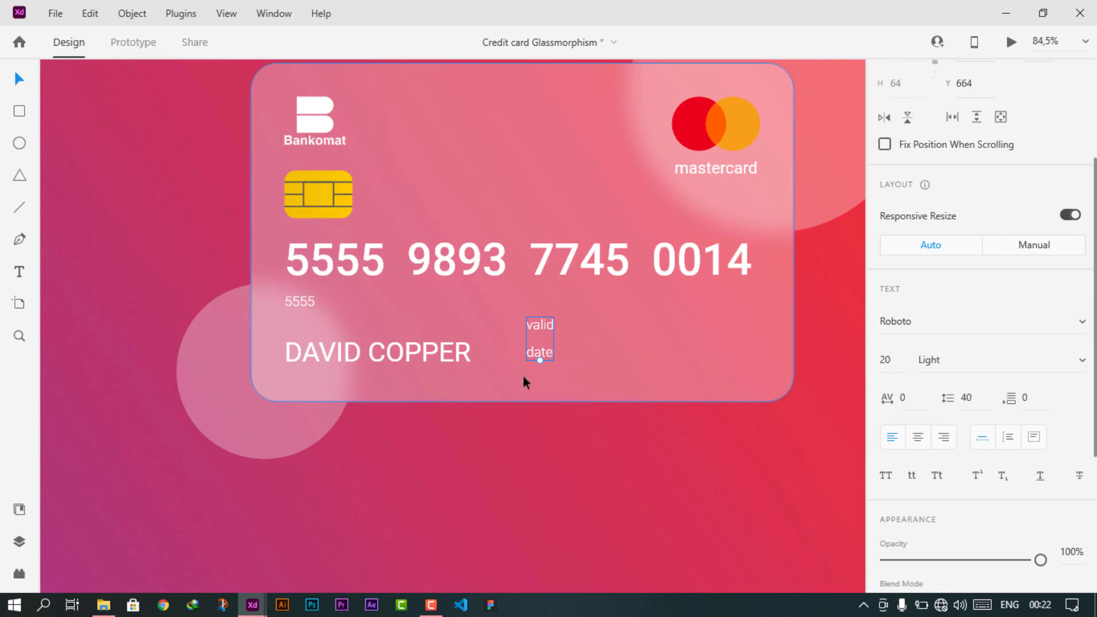
scroll(523, 370, "down", 5)
left_click_drag(198, 226, 562, 359)
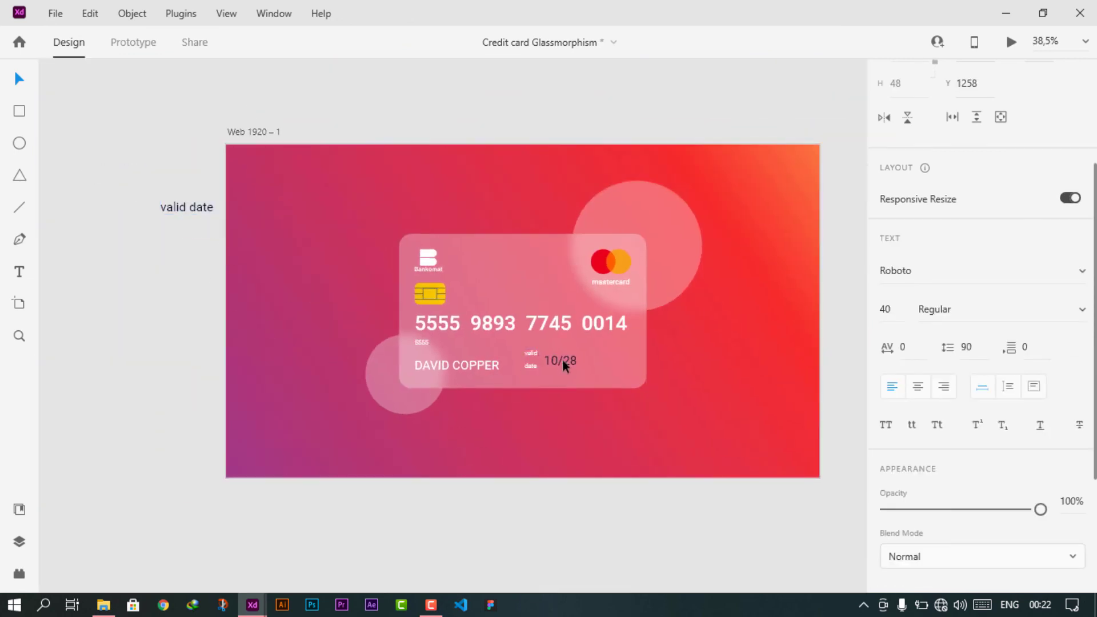
- Delete the stray valid date text left outside the artboard
left_click(198, 211)
key("Delete")
scroll(538, 358, "up", 5)
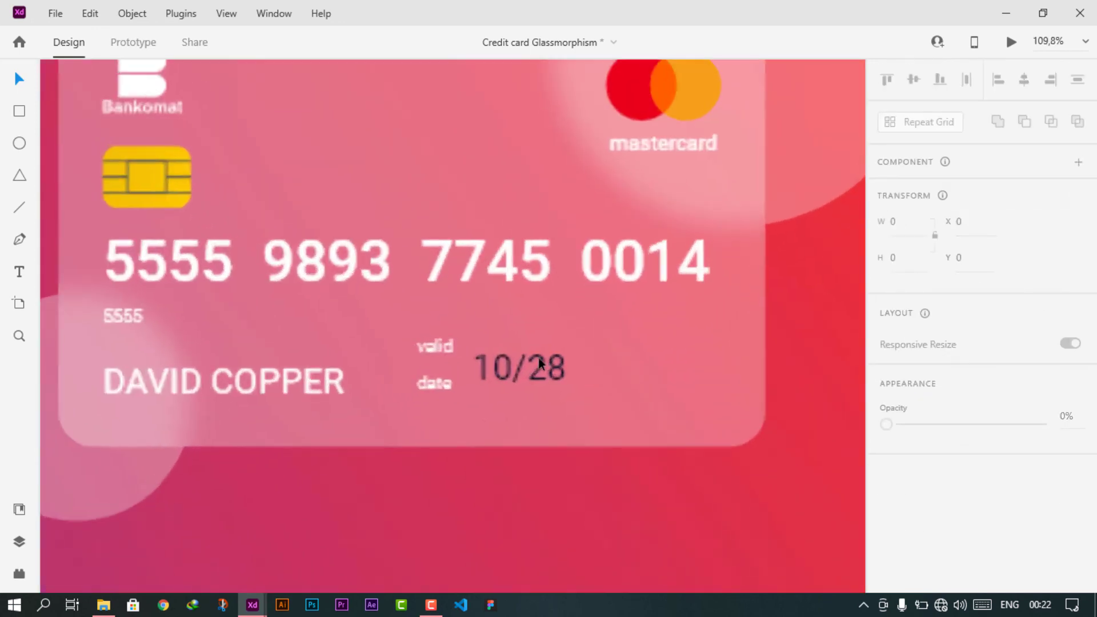
- Fade the valid date label and the small 5555 digits to 50% opacity
left_click(435, 351)
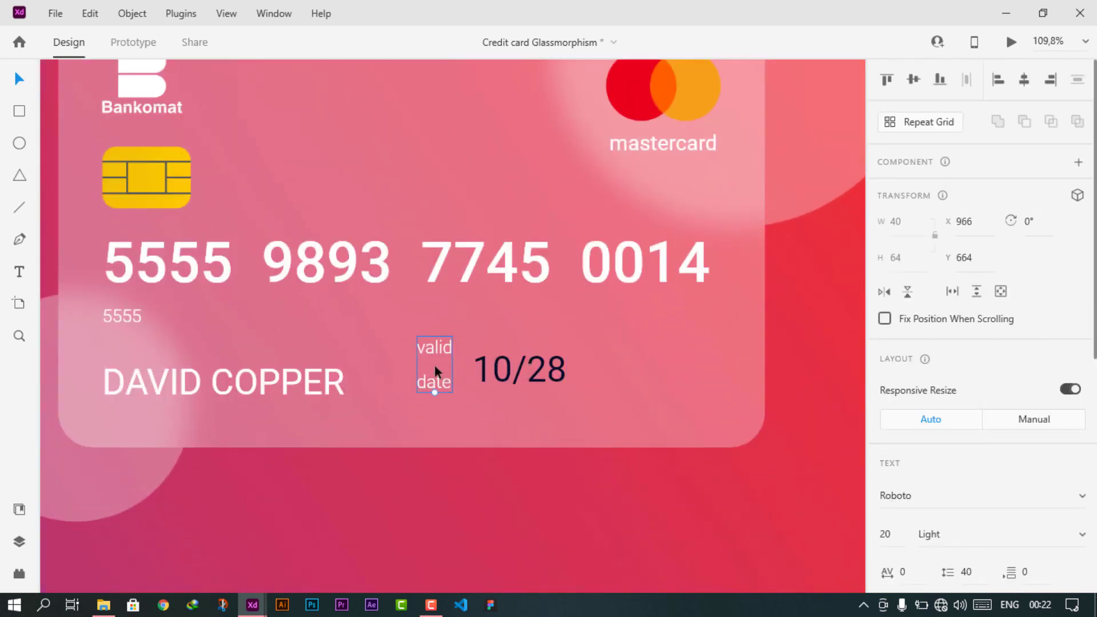
scroll(983, 448, "down", 7)
left_click_drag(1041, 334, 966, 343)
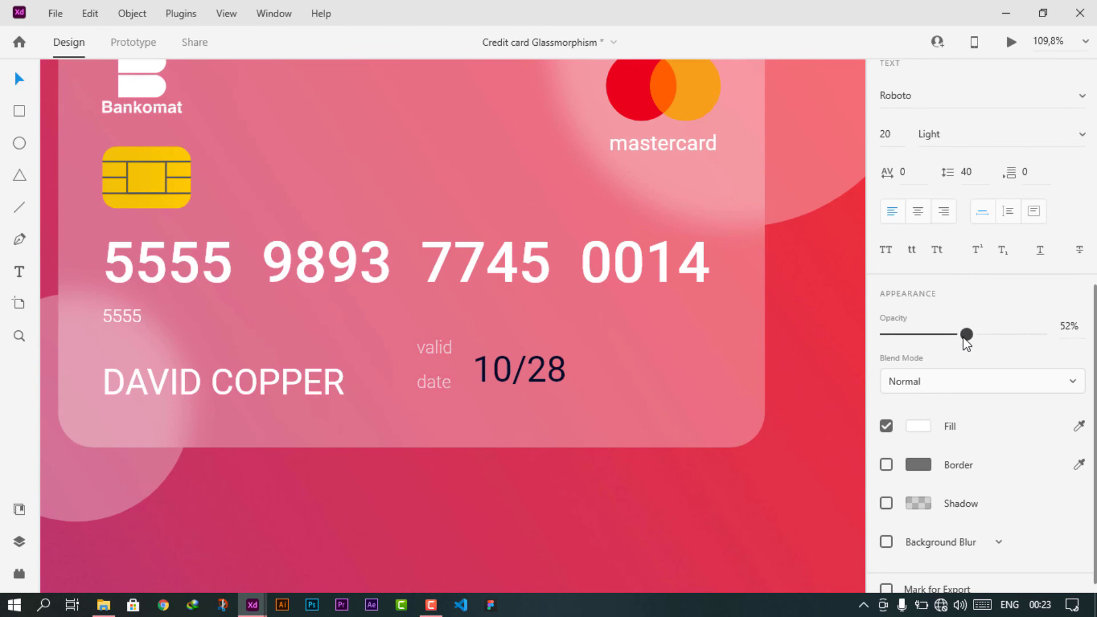
left_click(117, 316)
left_click(1065, 327)
type("50")
key("Return")
- Tighten the valid date label's line spacing to 27
left_click(440, 381)
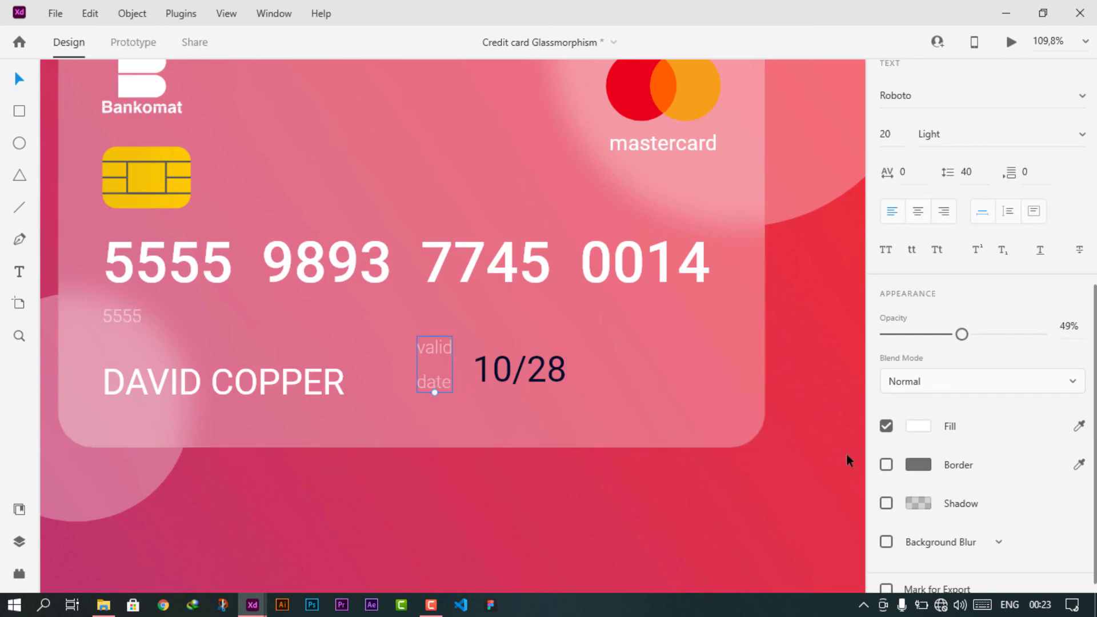
scroll(966, 412, "up", 5)
left_click(978, 396)
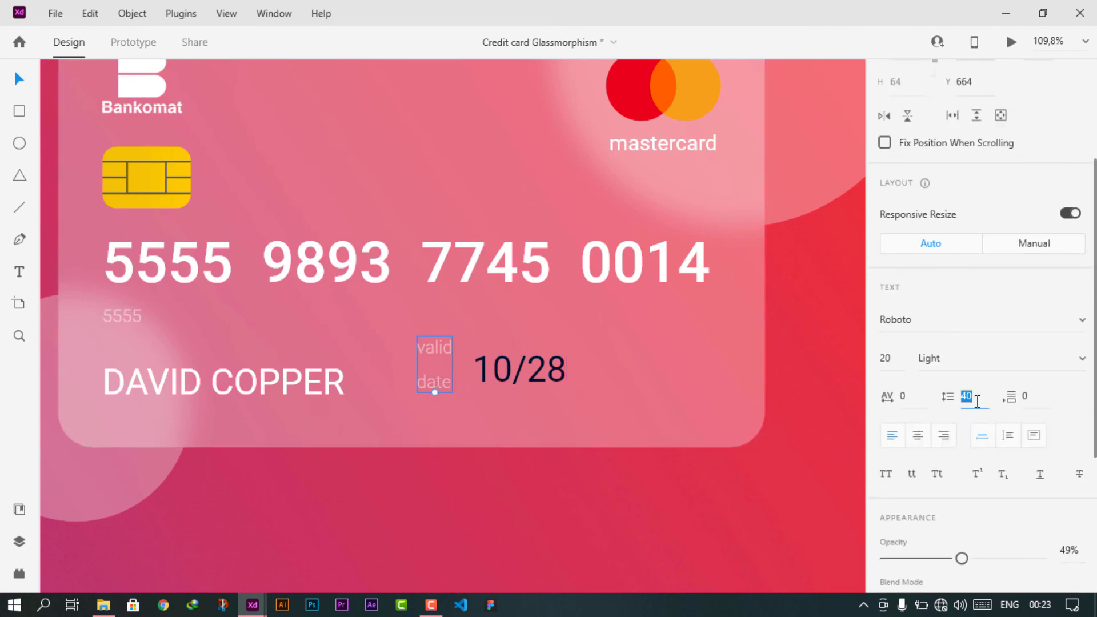
key("Down")
key("Down")
key("Down")
key("Down")
key("Down")
key("Down")
key("Down")
key("Up")
key("Up")
- Move 10/28 up beside the label and make its fill white (#FFFFFF)
left_click(503, 373)
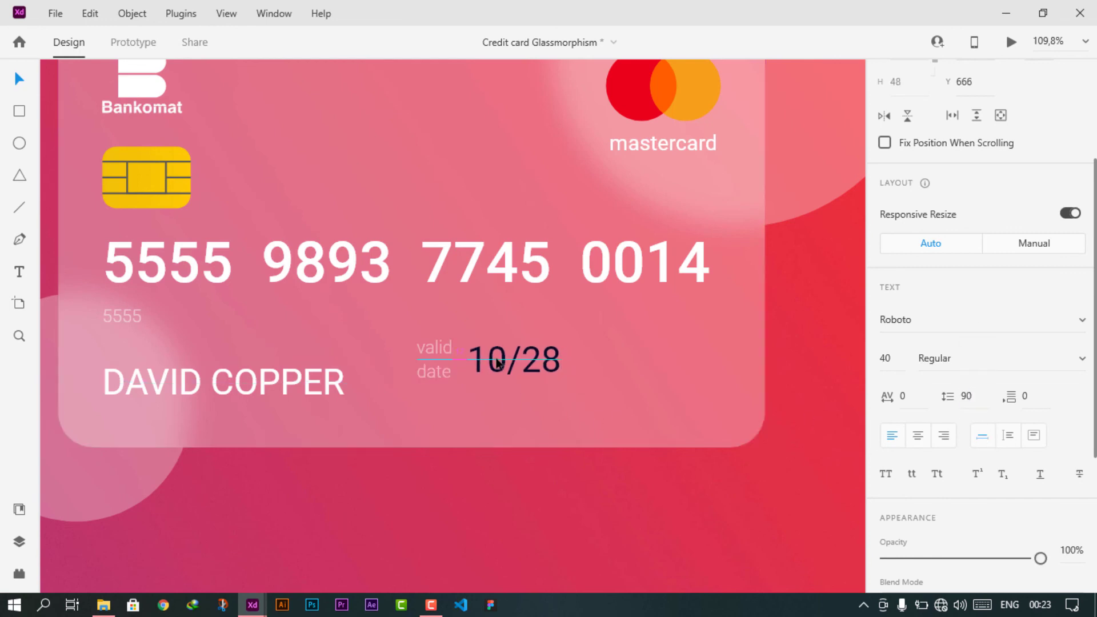
left_click_drag(503, 373, 497, 366)
scroll(923, 506, "down", 5)
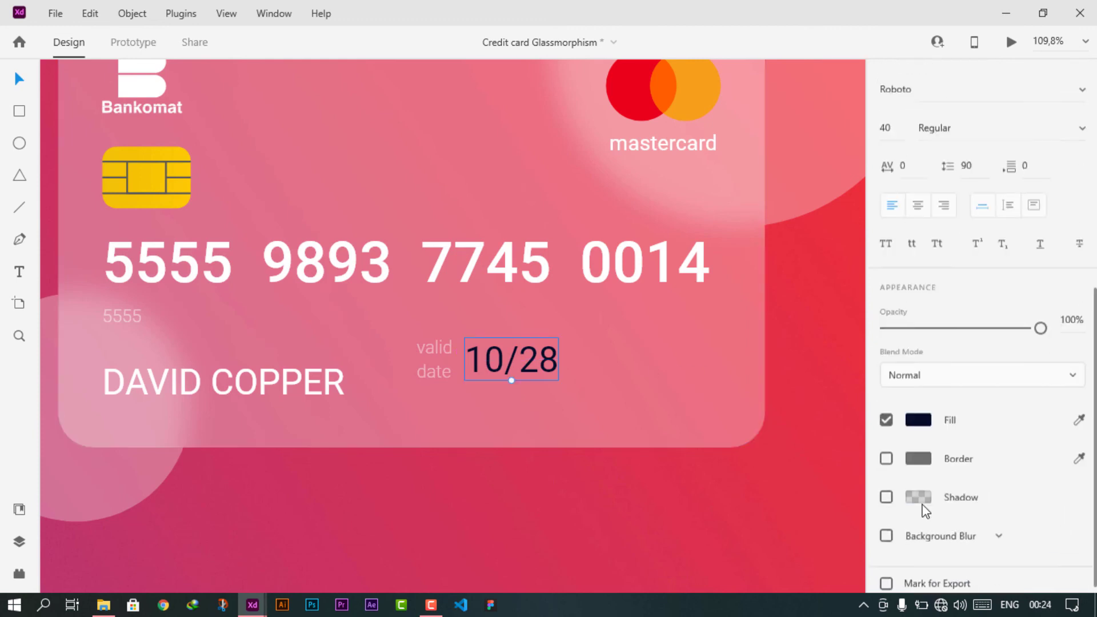
left_click(917, 409)
left_click_drag(737, 337, 639, 265)
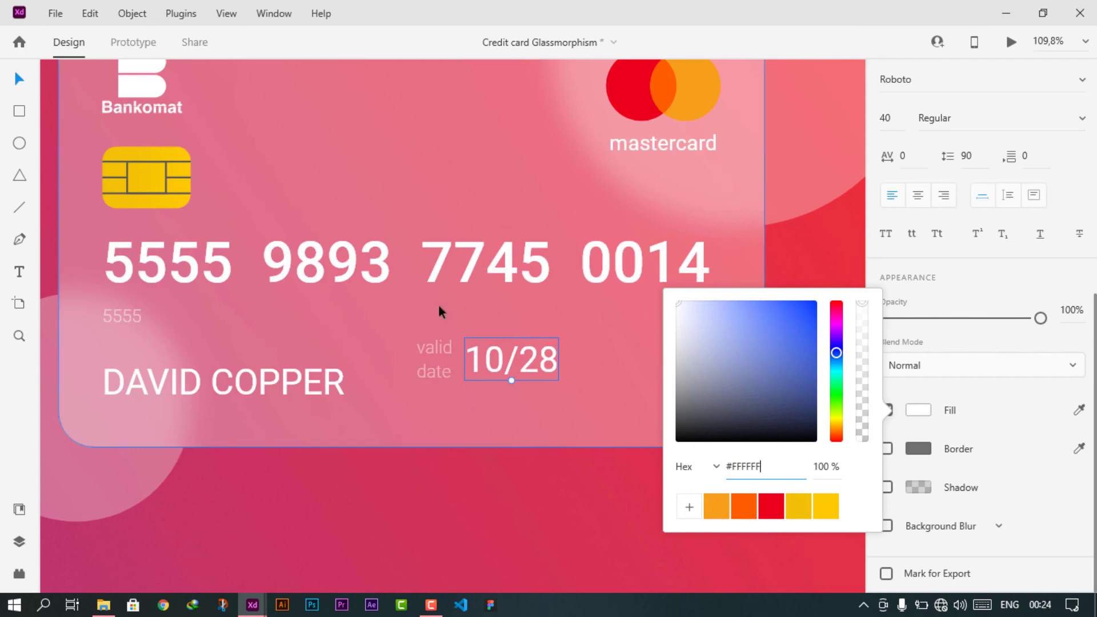
left_click(1006, 410)
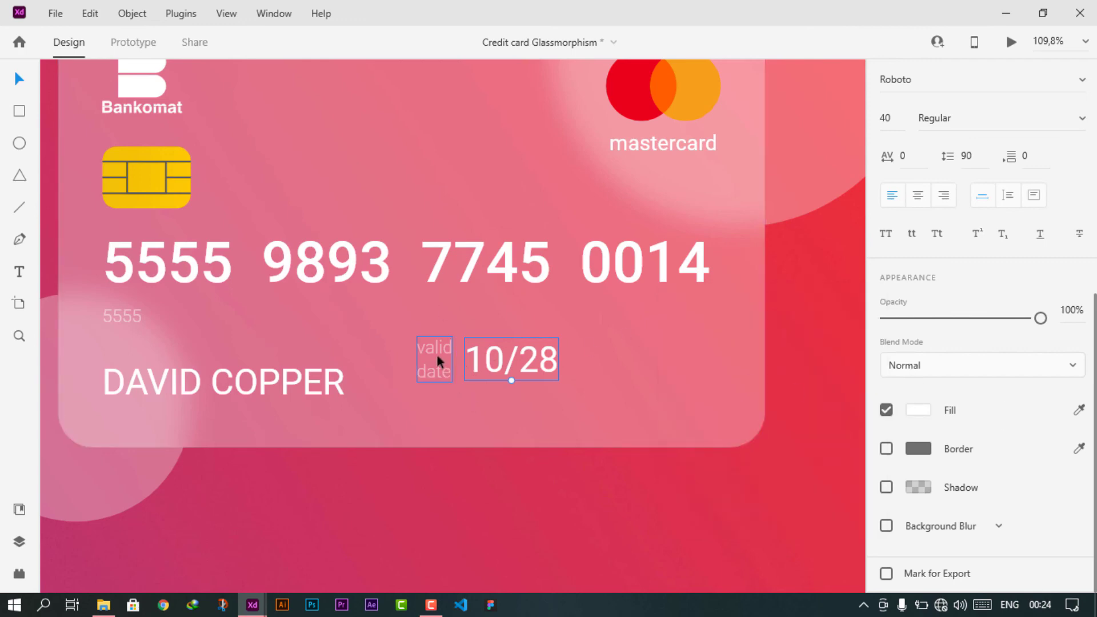
- Nudge 10/28 left and group it with the valid date label
left_click(437, 358)
double_click(487, 360)
key("Left")
key("Left")
key("Left")
key("Left")
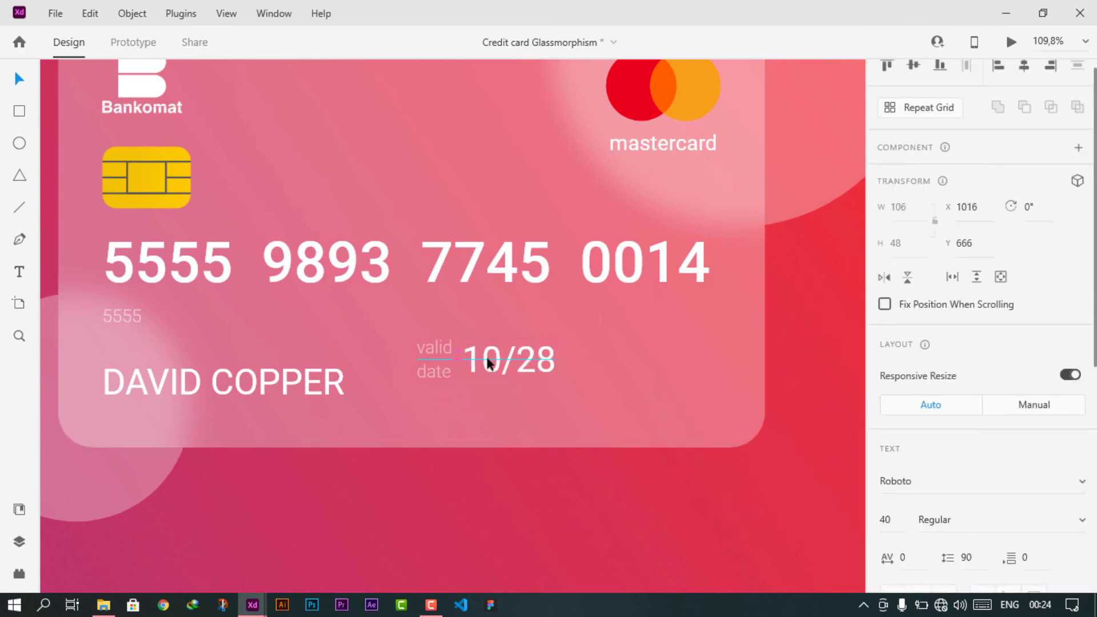
left_click(442, 349, "shift")
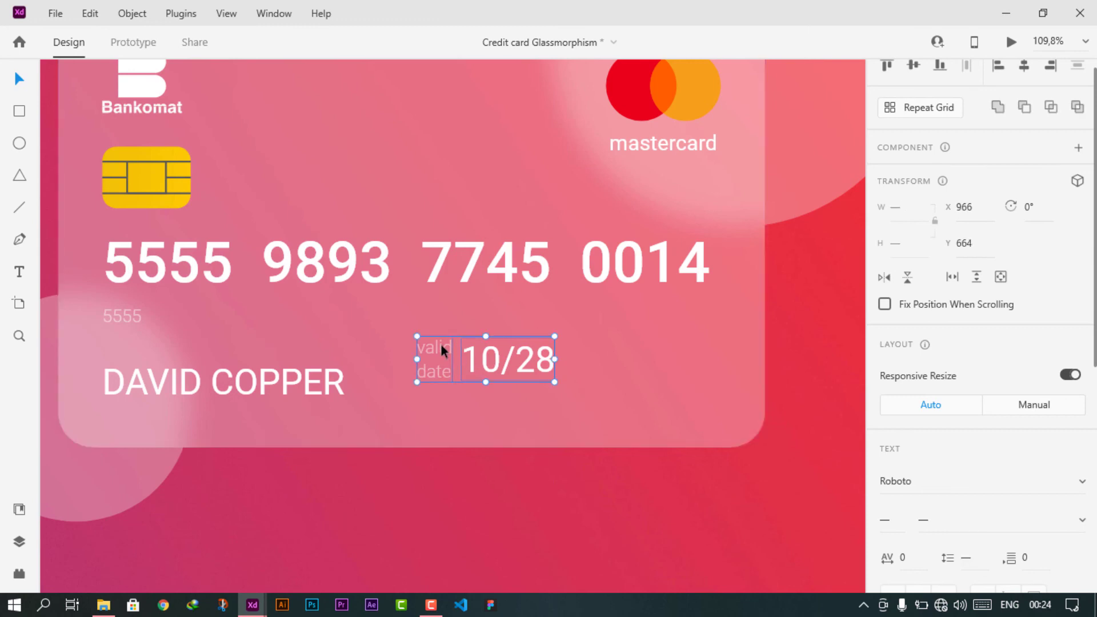
scroll(951, 183, "up", 1)
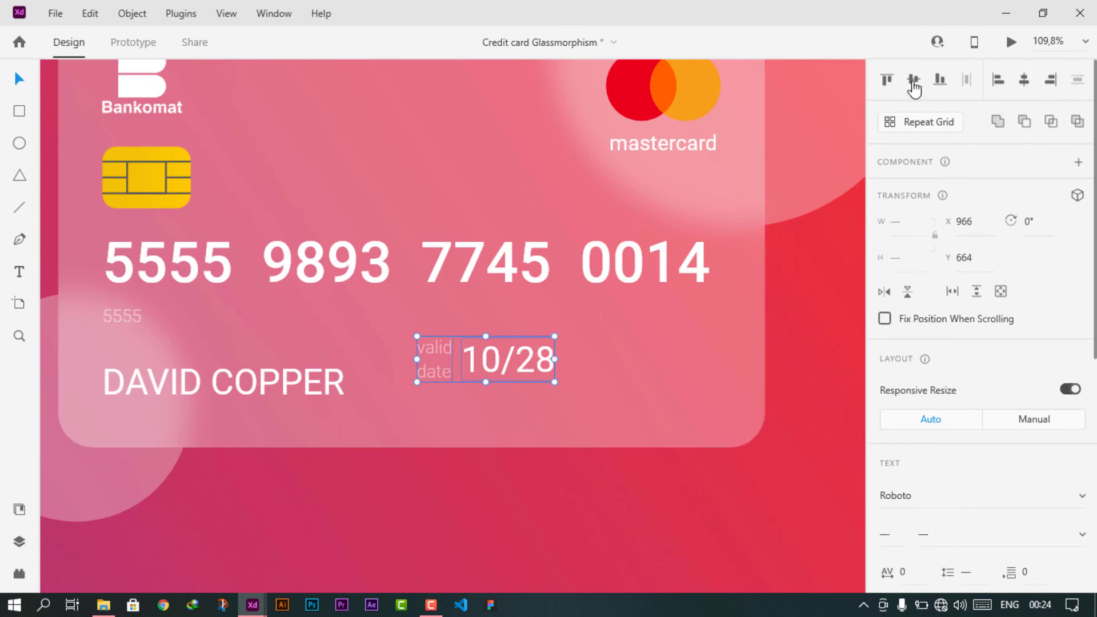
key("ctrl+g")
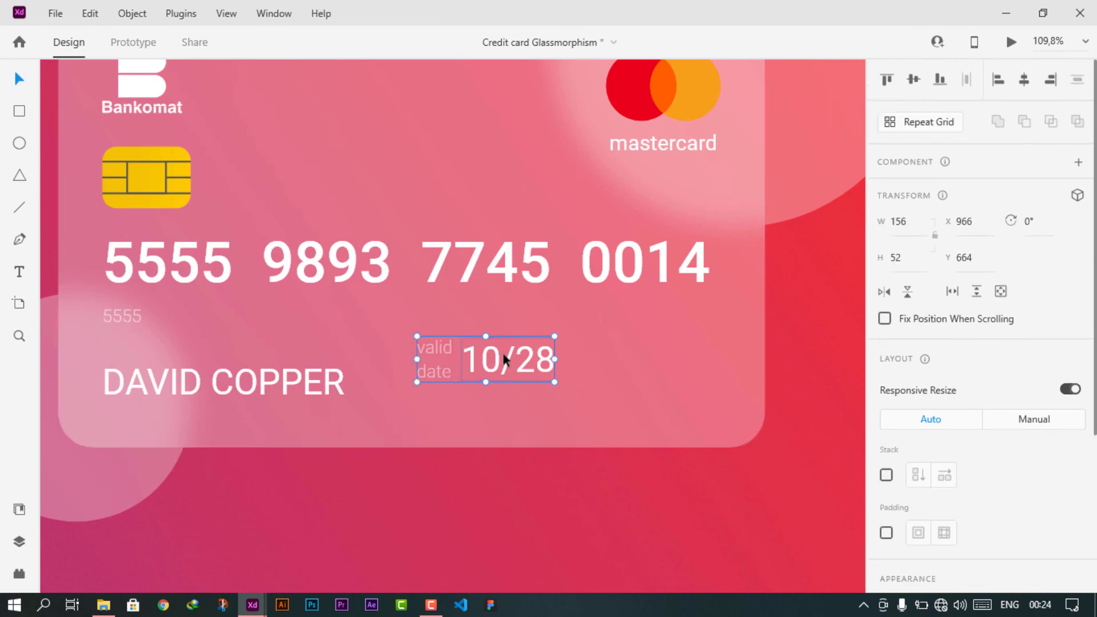
- Raise the date group closer to the card number, then nudge it down slightly
left_click_drag(497, 364, 495, 338)
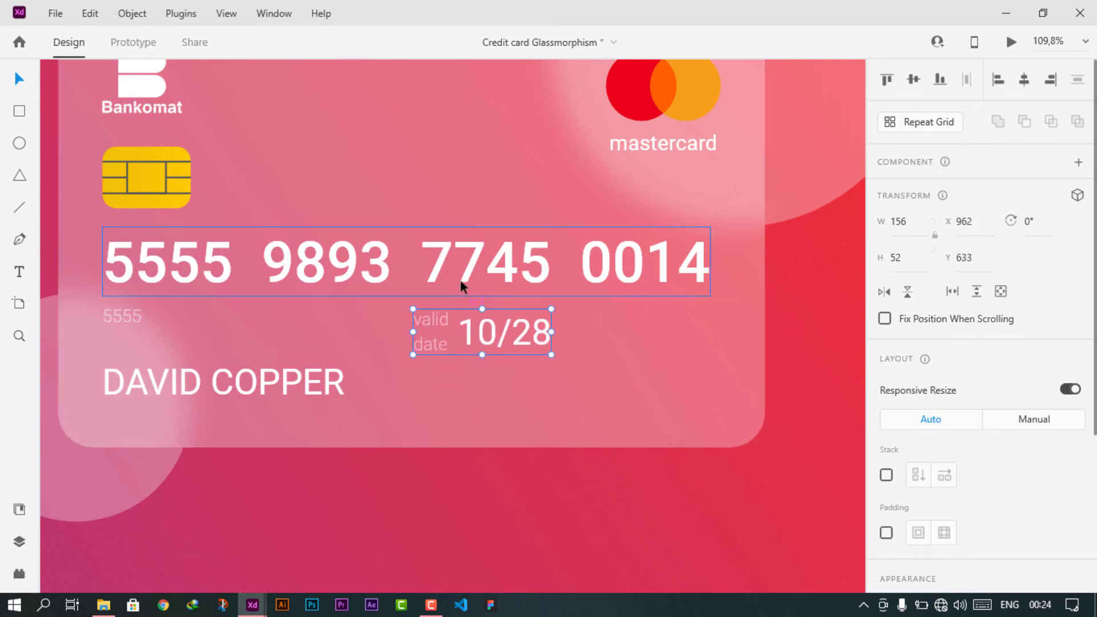
key("Down")
key("Down")
key("Down")
key("Down")
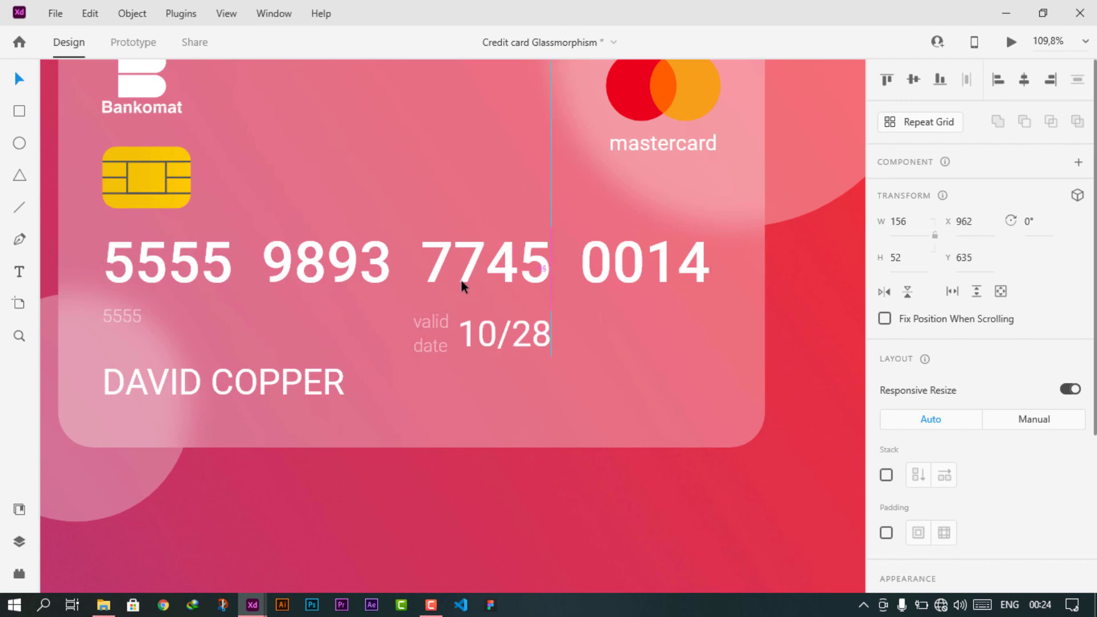
key("Down")
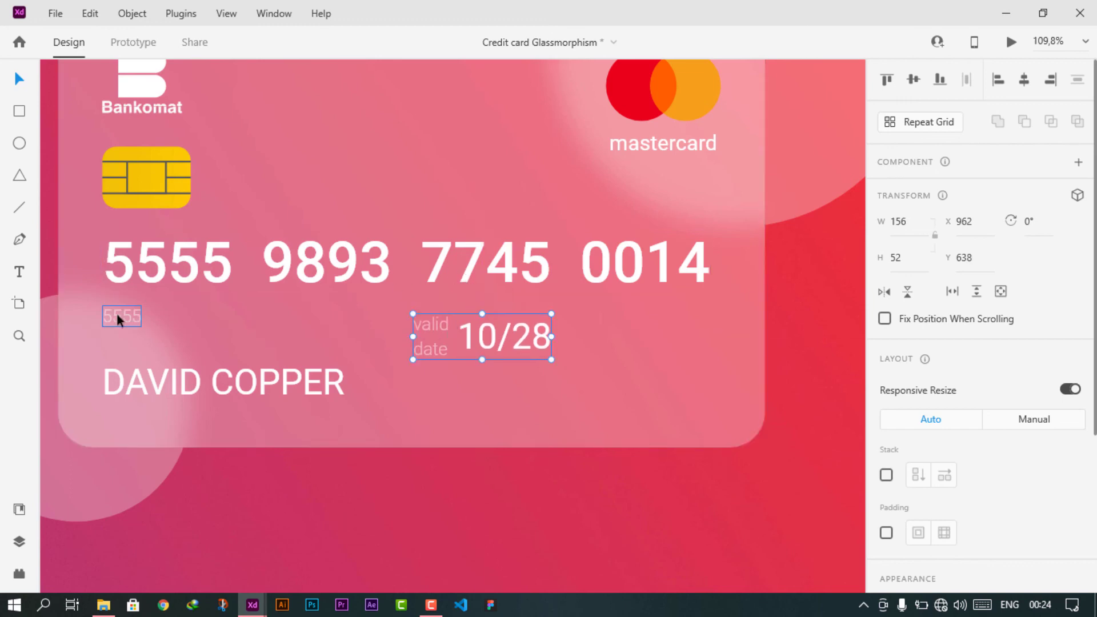
- Nudge the small 5555 digits down level with the valid date row
left_click(546, 429)
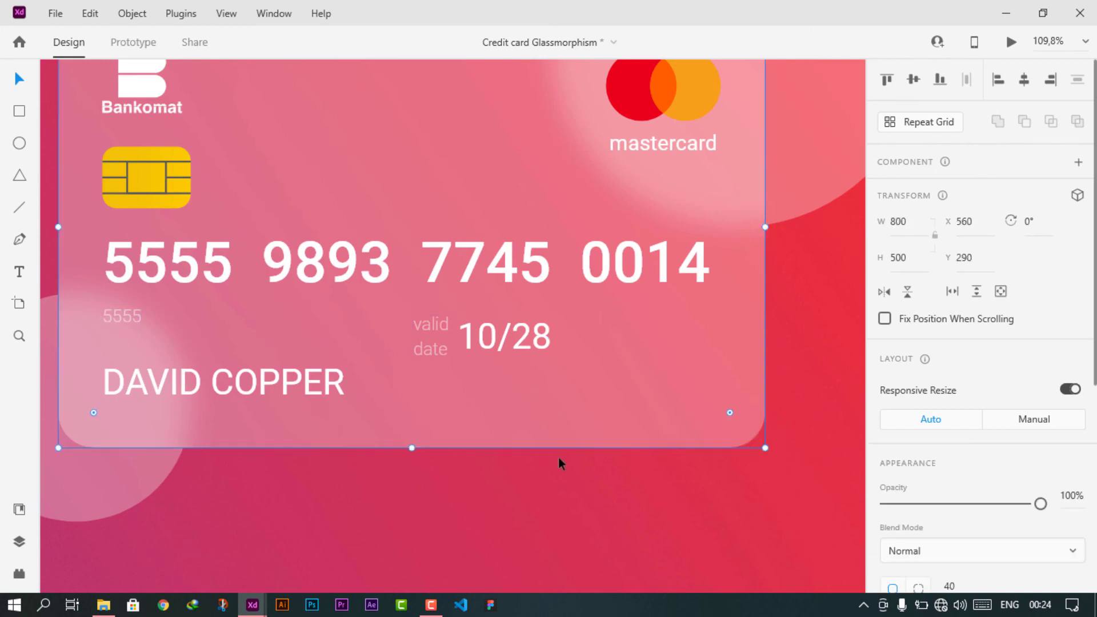
left_click(121, 316)
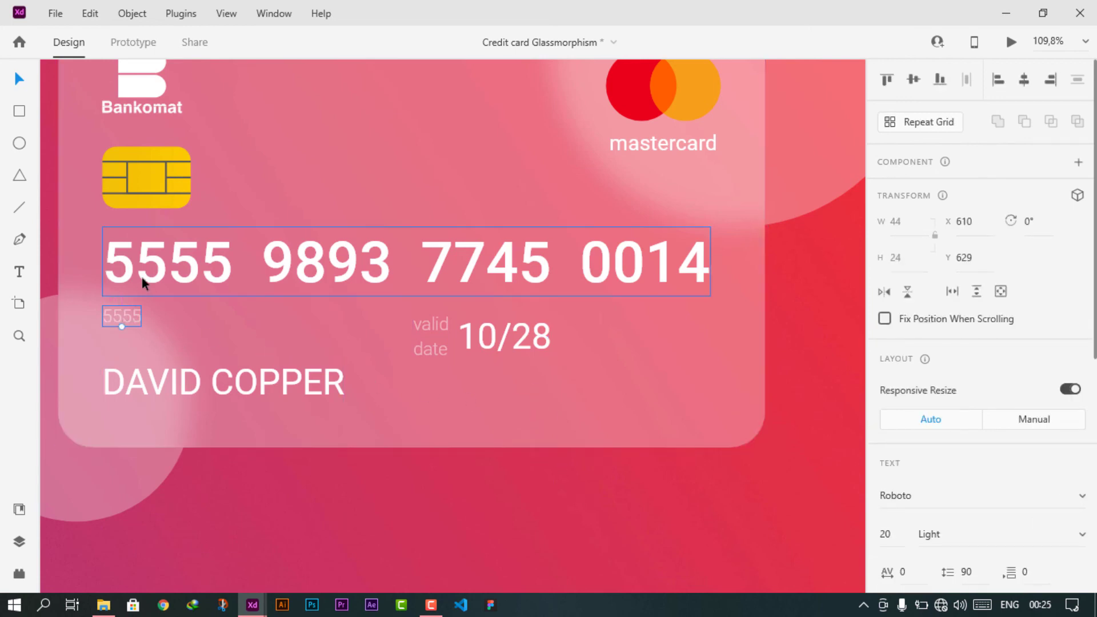
key("Down")
key("Down")
key("Down")
key("Down")
key("Down")
key("Down")
key("Down")
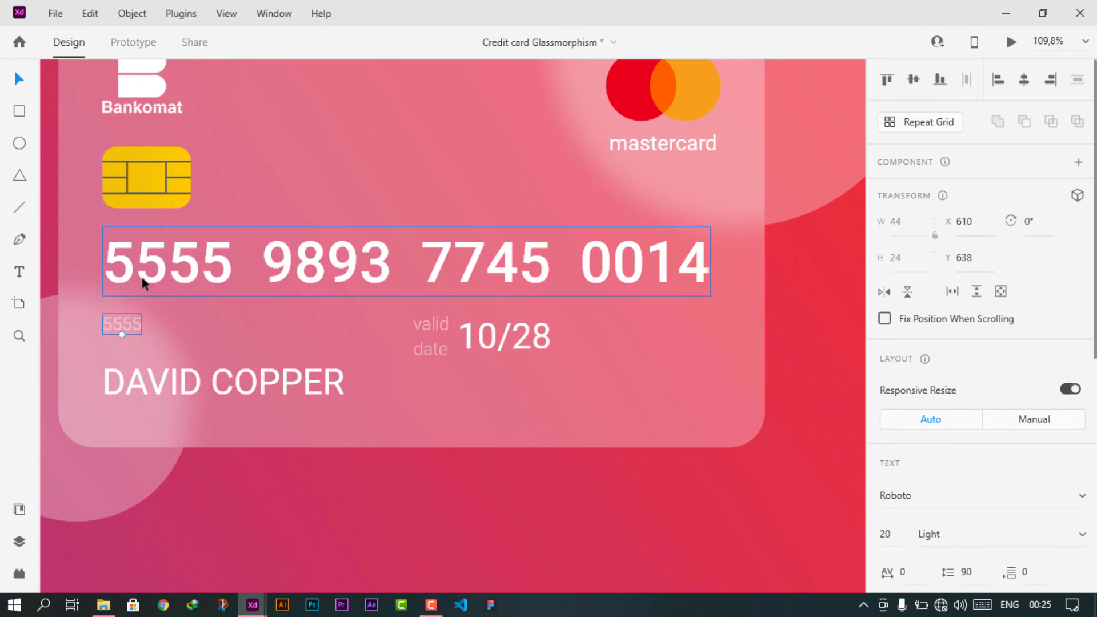
scroll(463, 370, "down", 5)
left_click(543, 528)
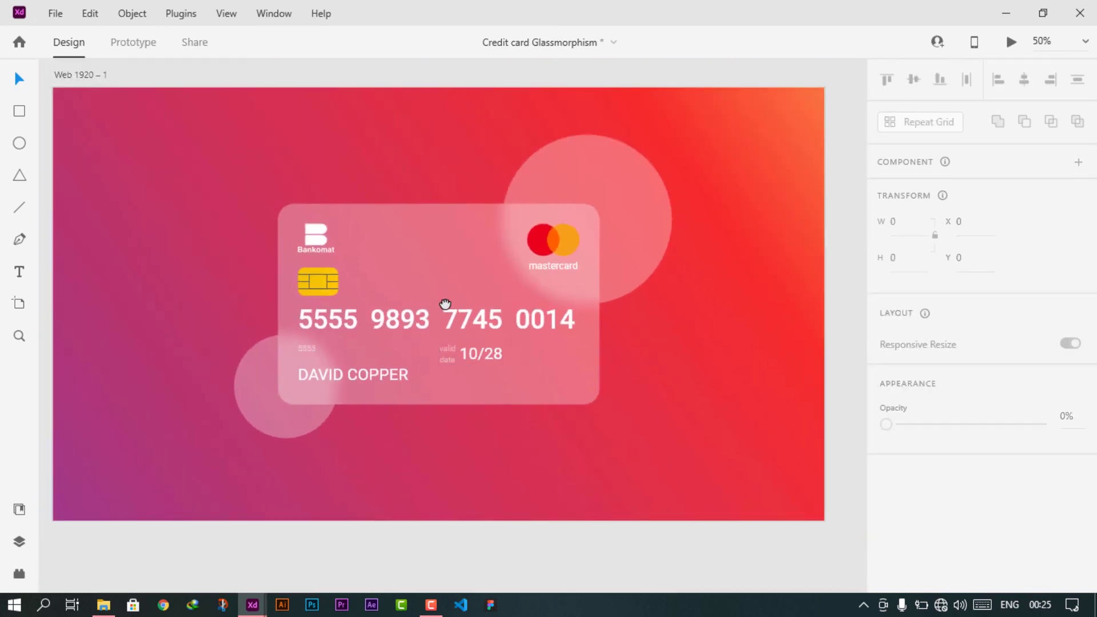
left_click_drag(445, 304, 558, 275)
left_click(19, 542)
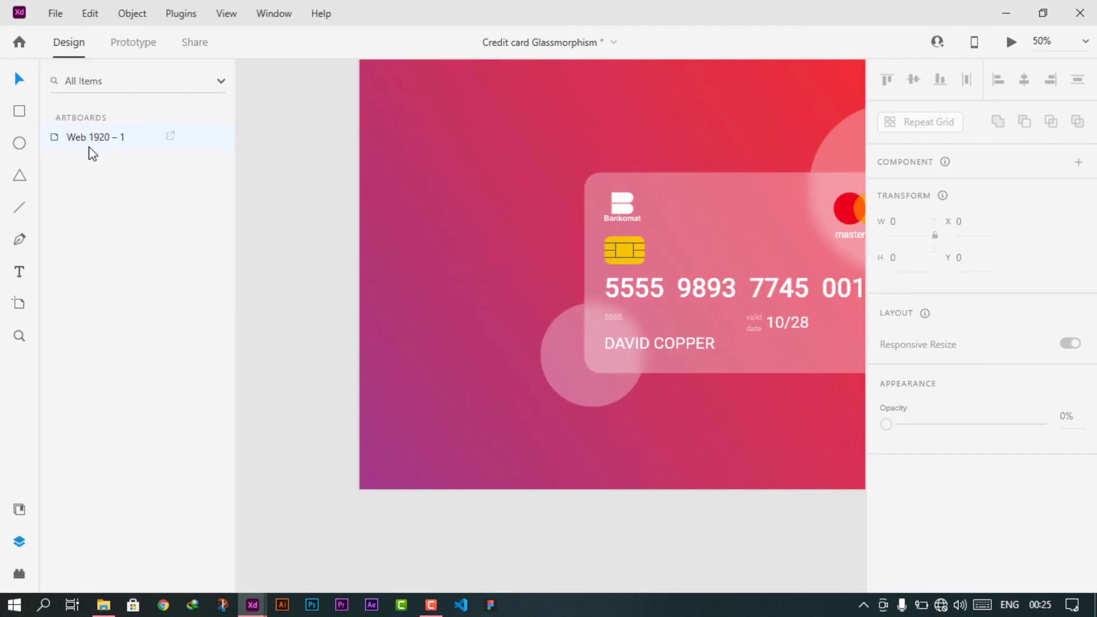
left_click(91, 140)
left_click(98, 397)
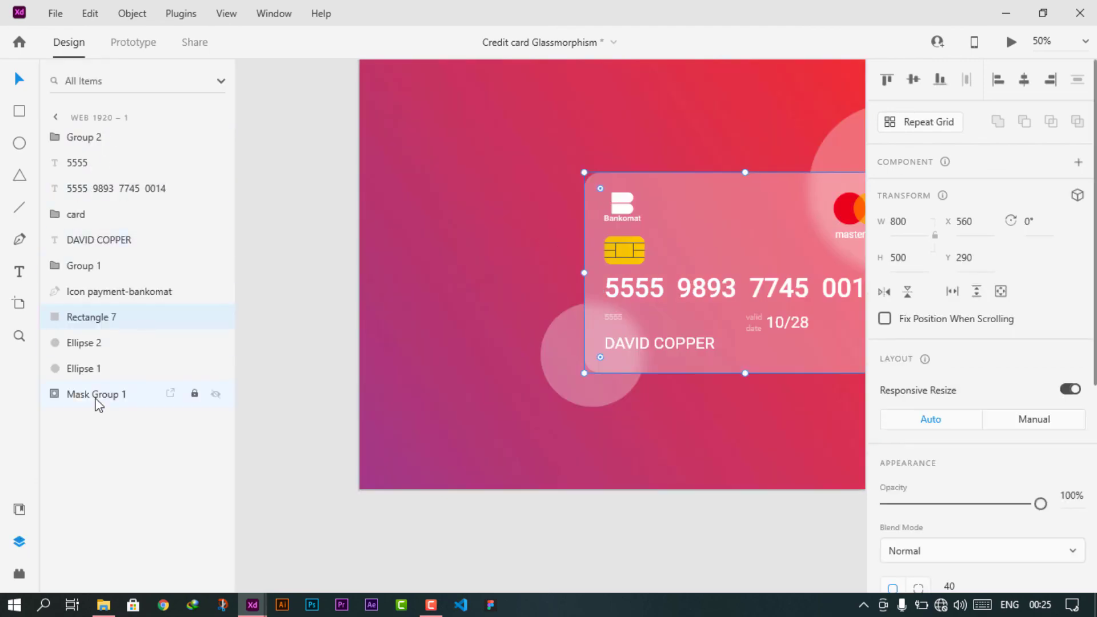
left_click(89, 368)
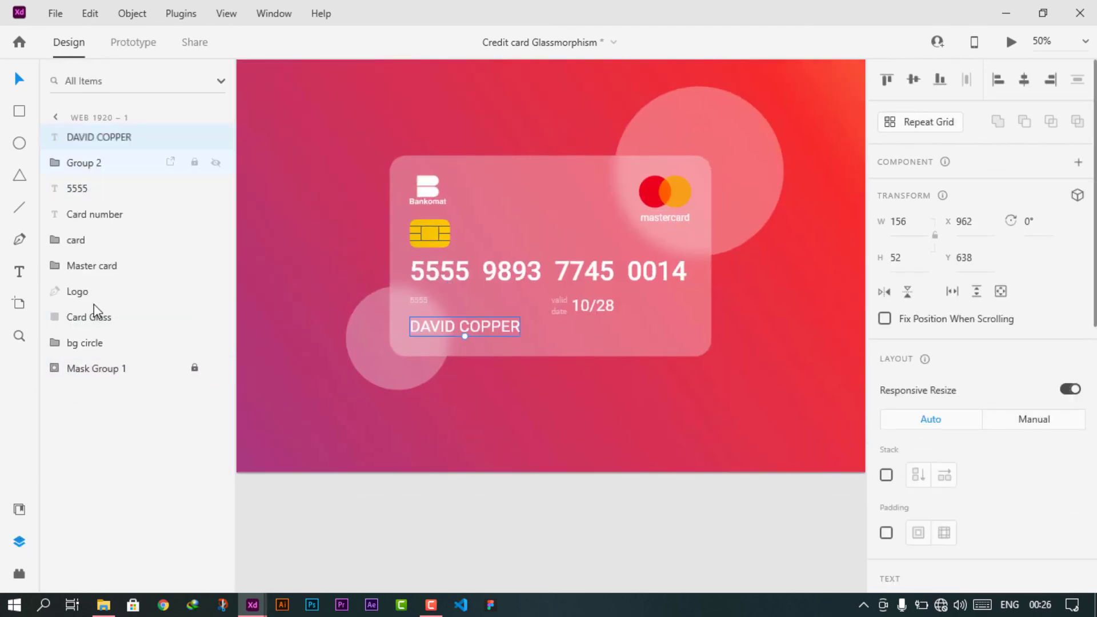
left_click(91, 316, "shift")
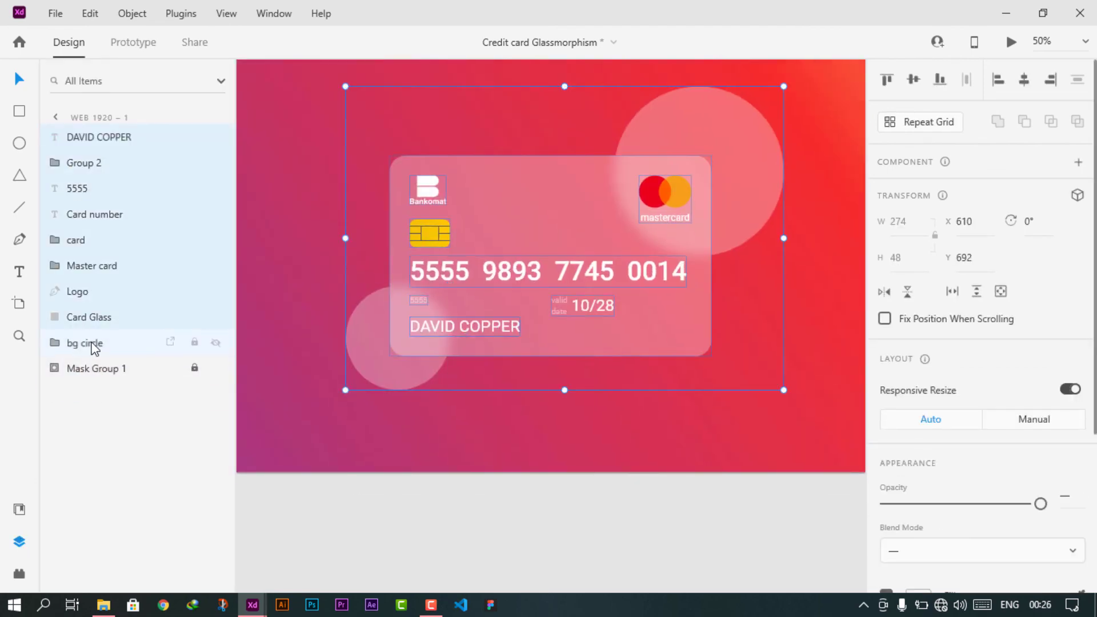
left_click(90, 318)
left_click(81, 137, "shift")
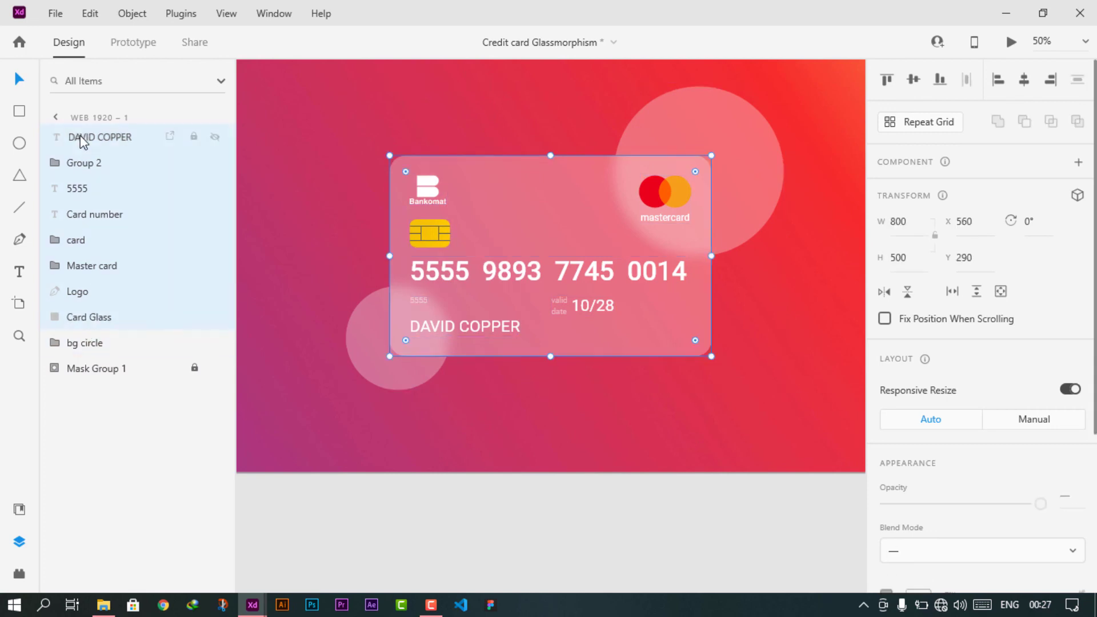
key("ctrl+g")
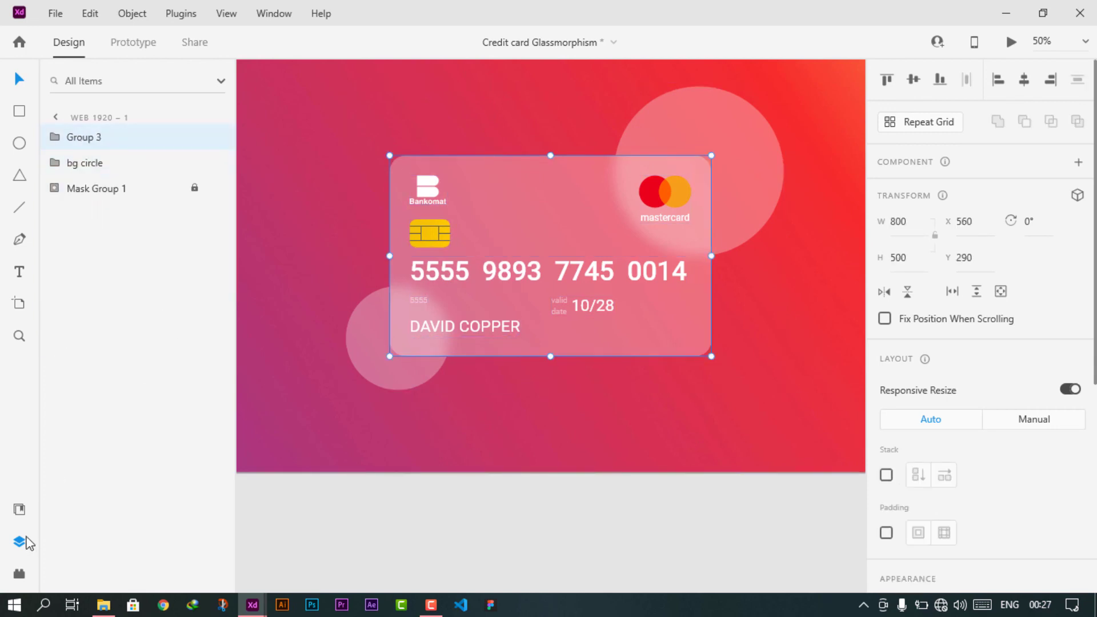
- Close the Layers panel, recentre the artboard, and check the card group selects as one unit
left_click(26, 539)
scroll(370, 351, "down", 2)
left_click_drag(372, 350, 577, 333)
left_click(622, 384)
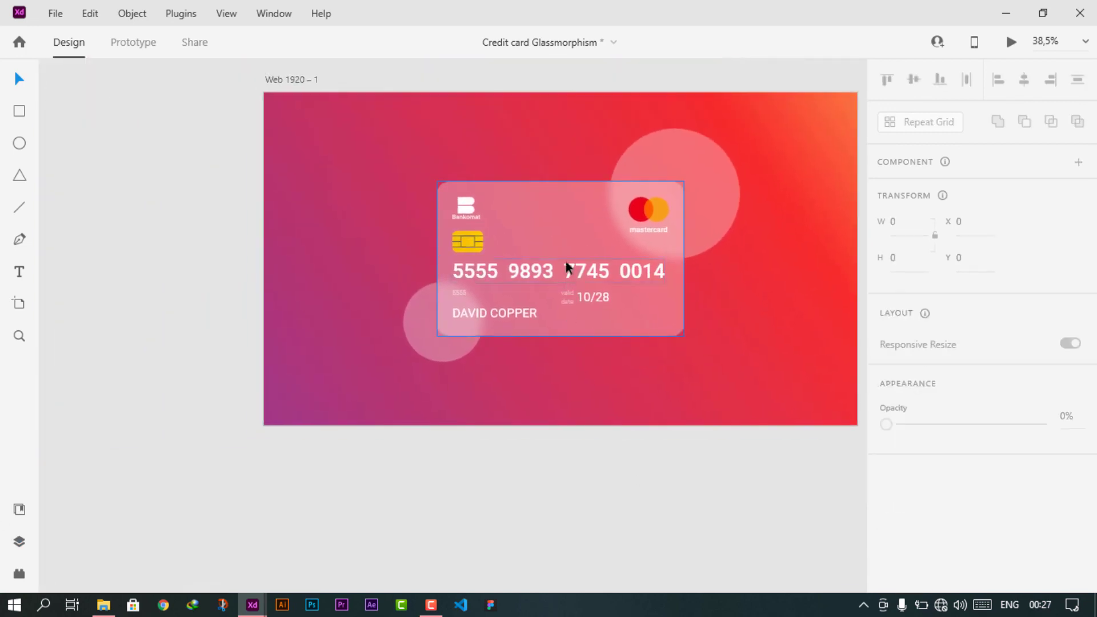
mouse_move(568, 268)
left_mouse_down()
mouse_move(556, 252)
mouse_move(568, 269)
left_mouse_up()
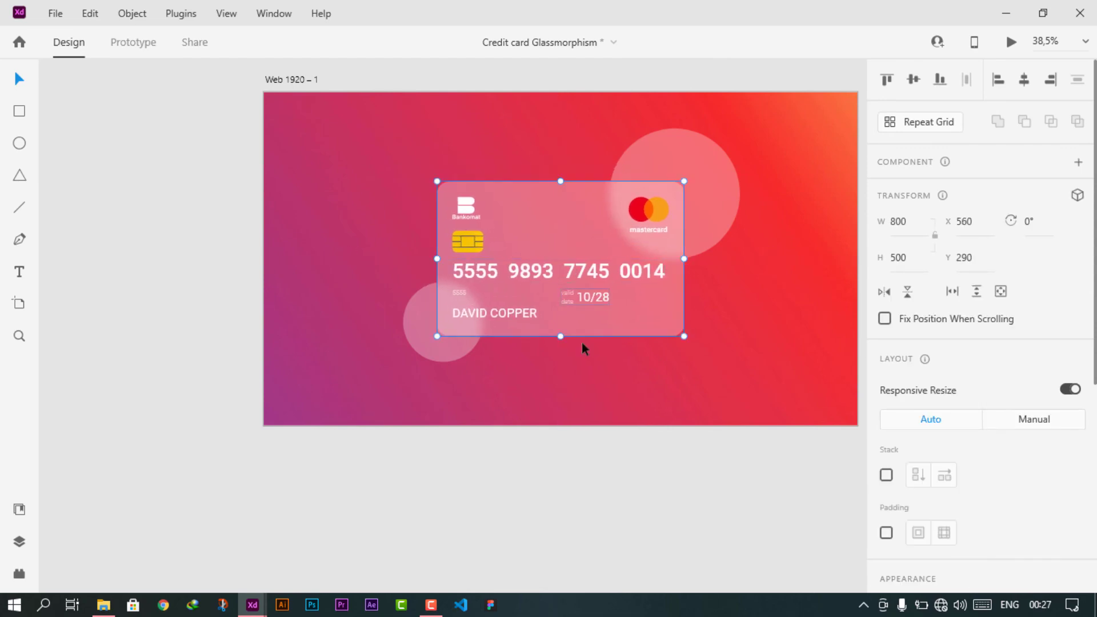
left_click(617, 443)
scroll(559, 350, "right", 3)
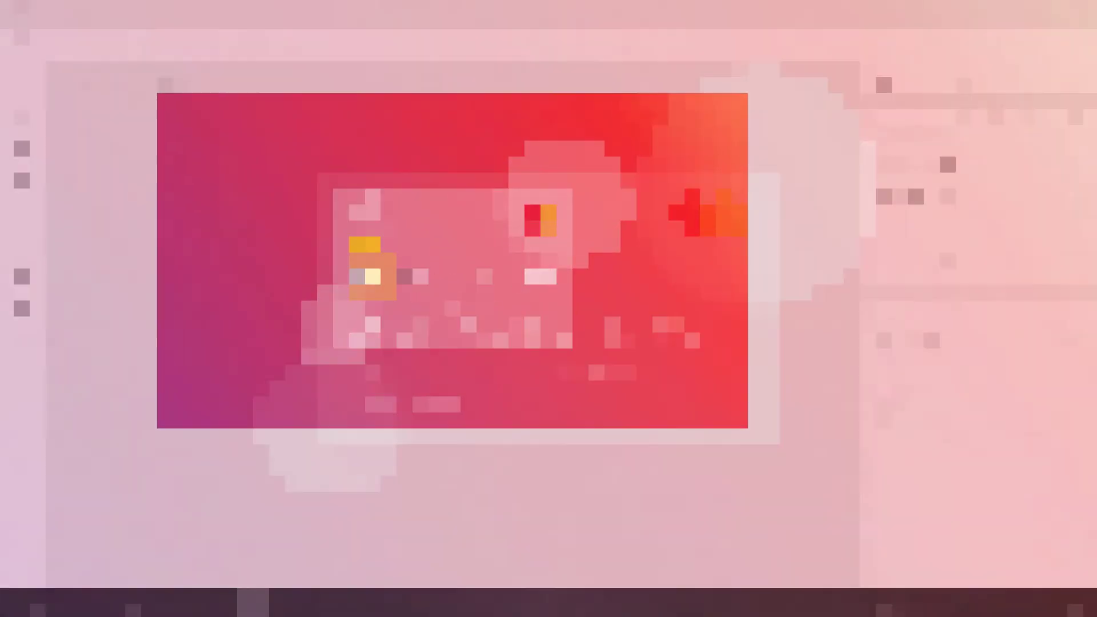